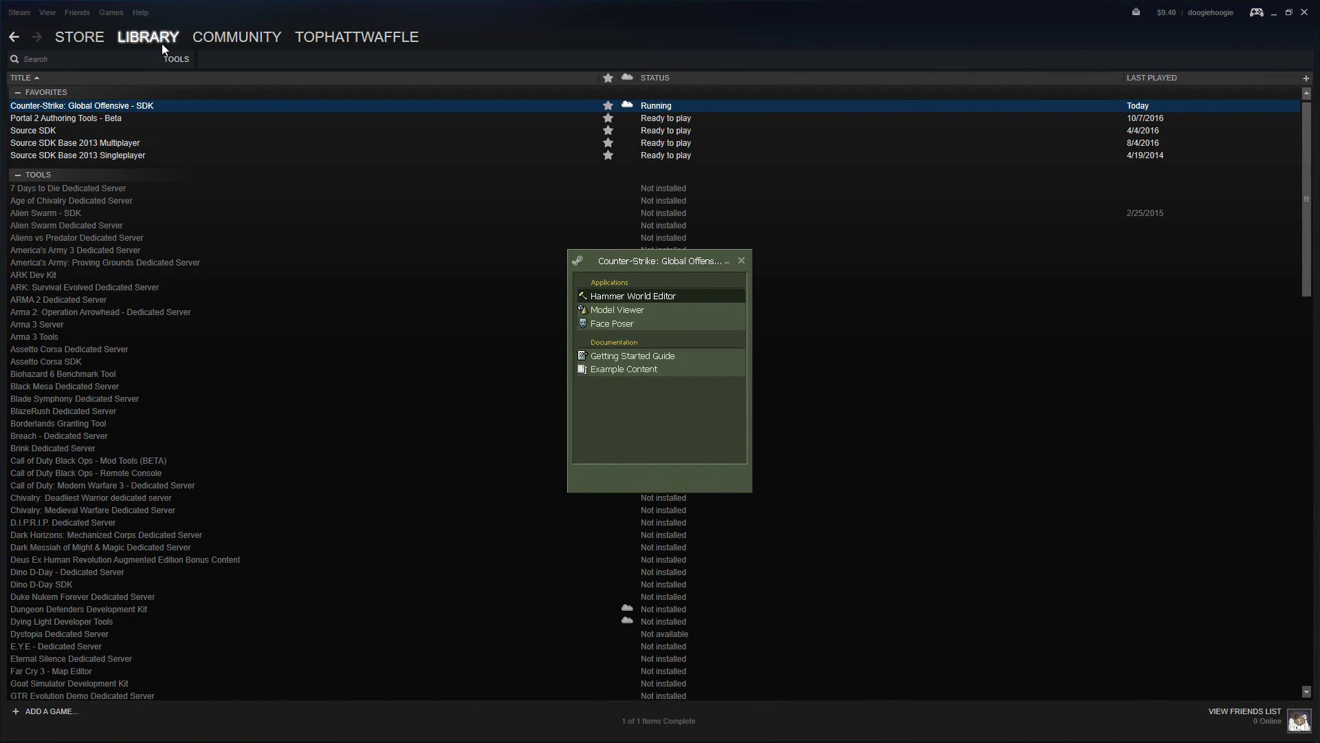
Step: Launch Hammer World Editor from the Counter-Strike: Global Offensive SDK launcher
click(161, 36)
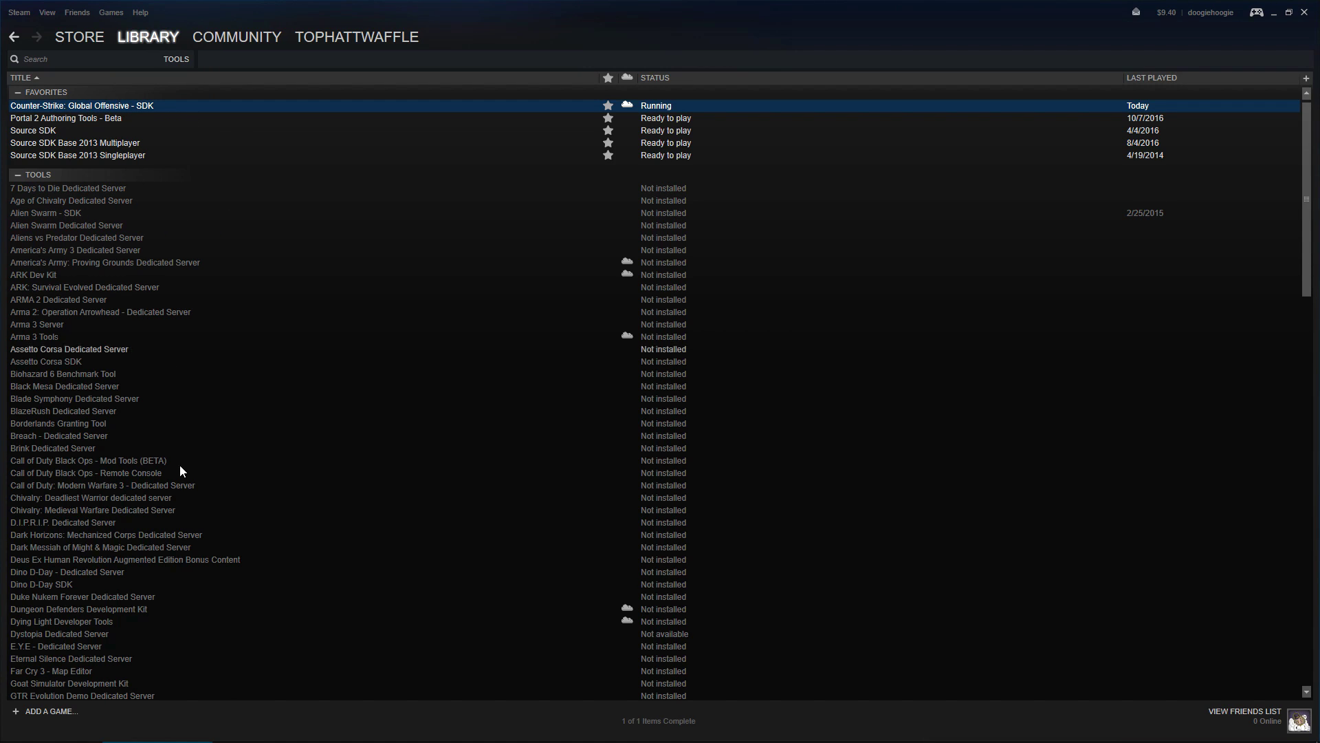
click(269, 727)
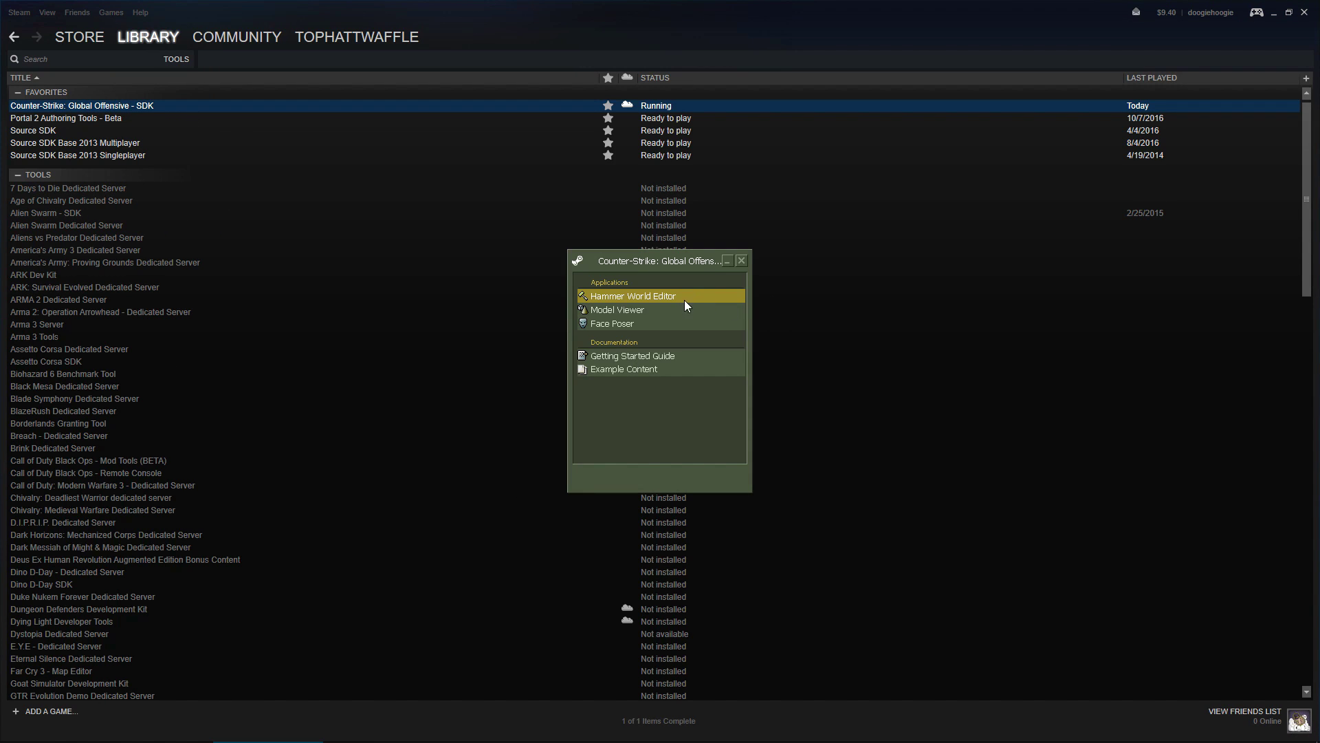
double_click(708, 295)
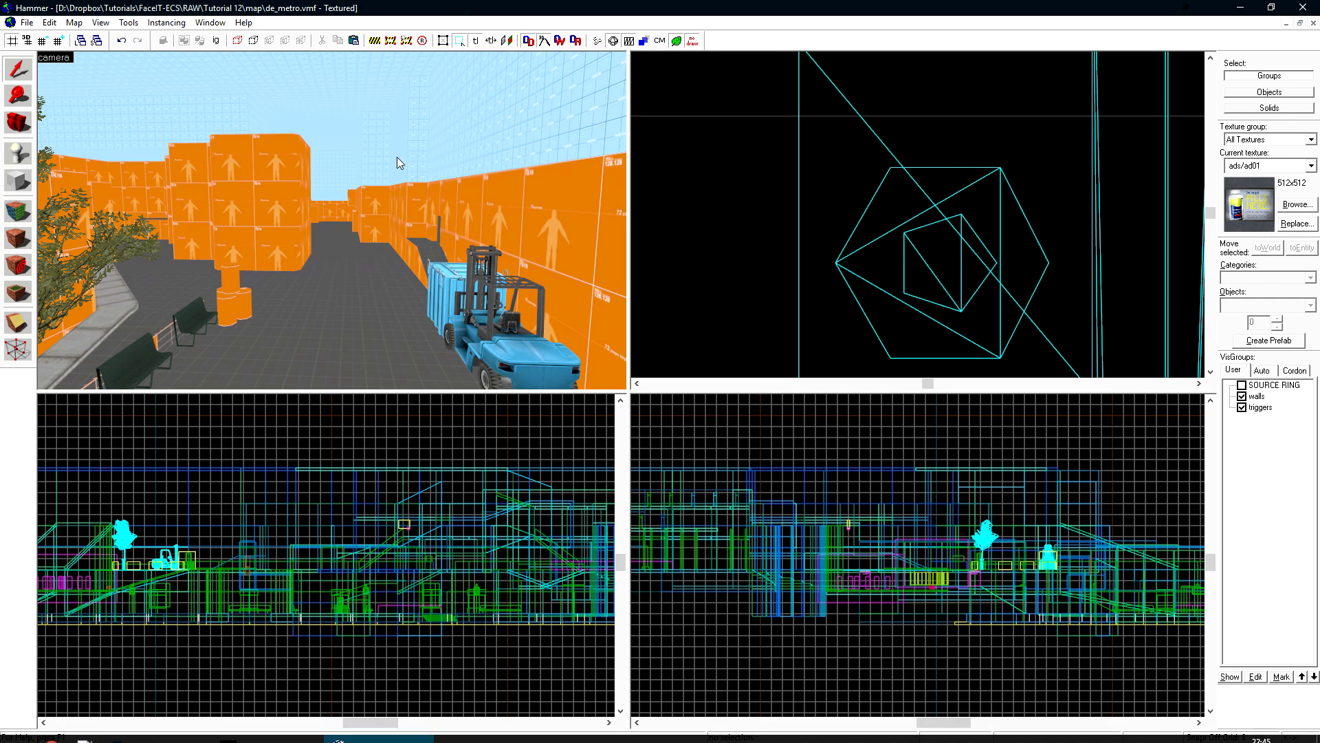
Step: Go inside the orange-walled room and inspect the ceiling brush, the lamp model and the light entity below it
key(w)
key(z)
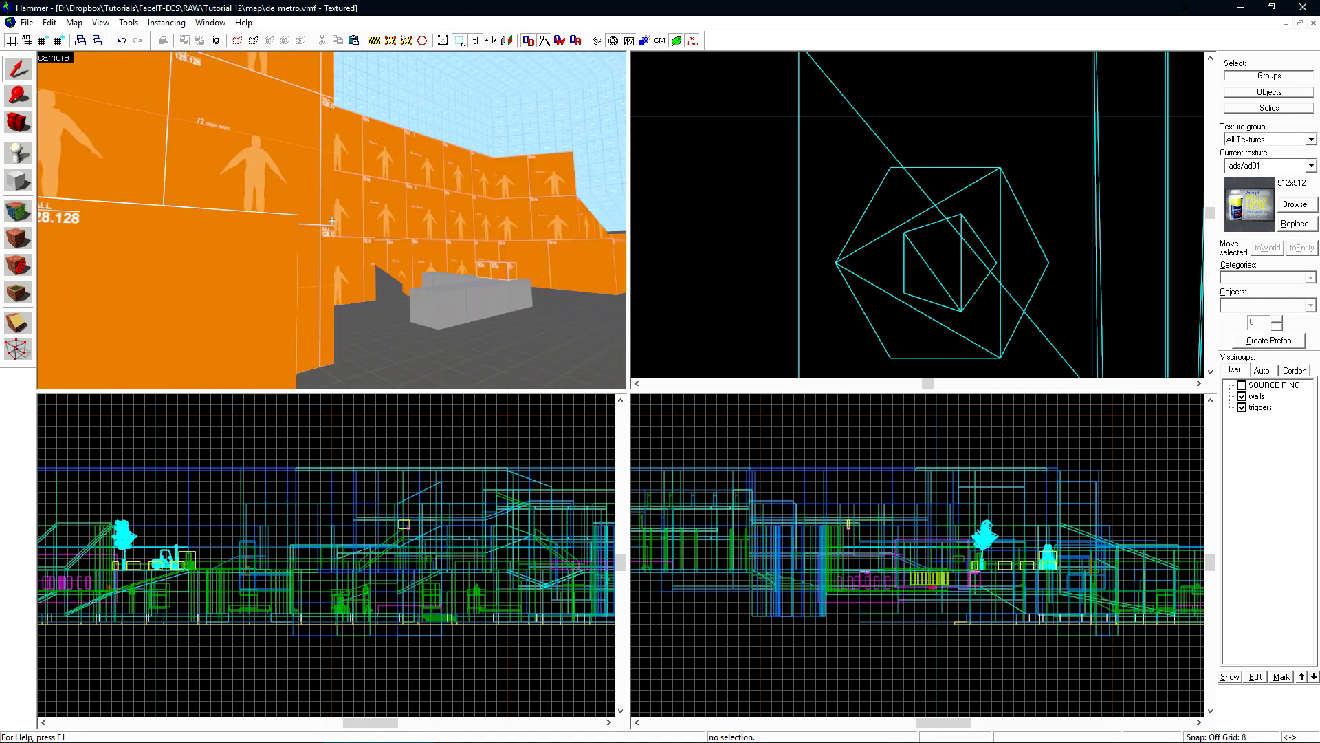
key(w)
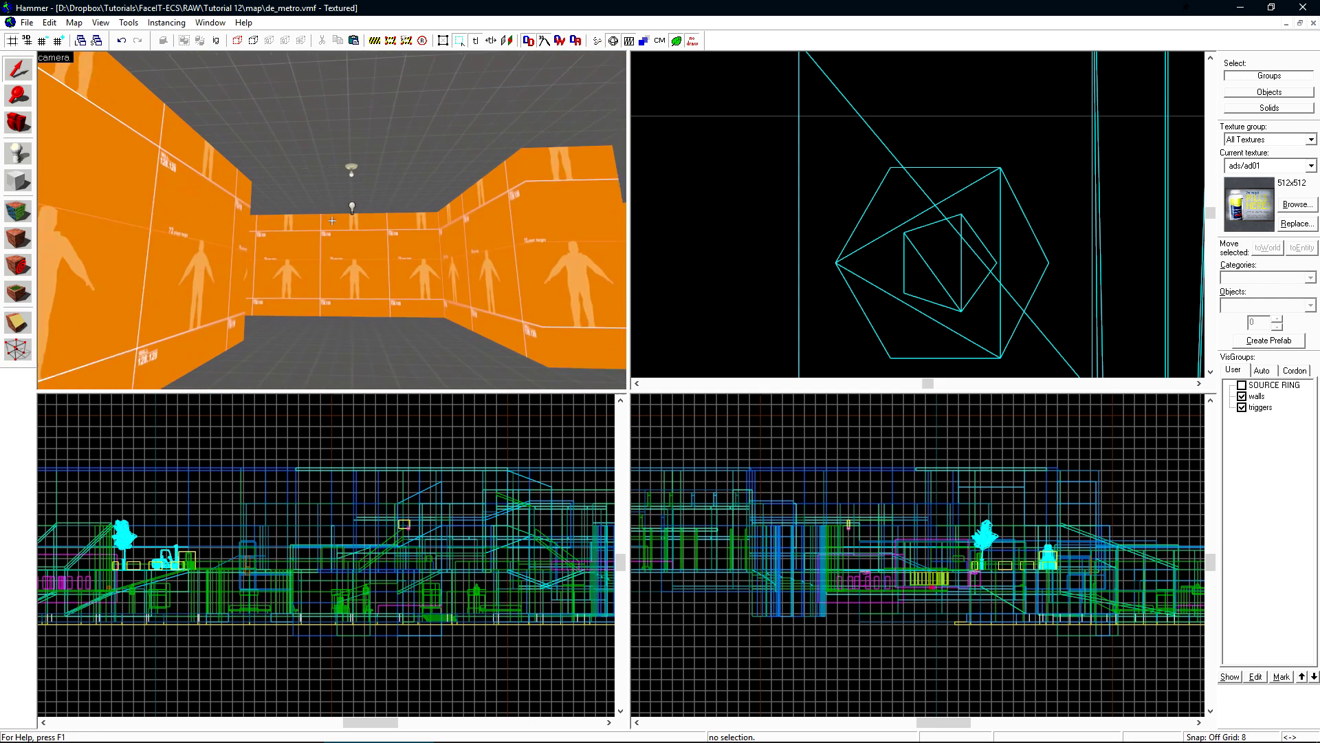
key(w)
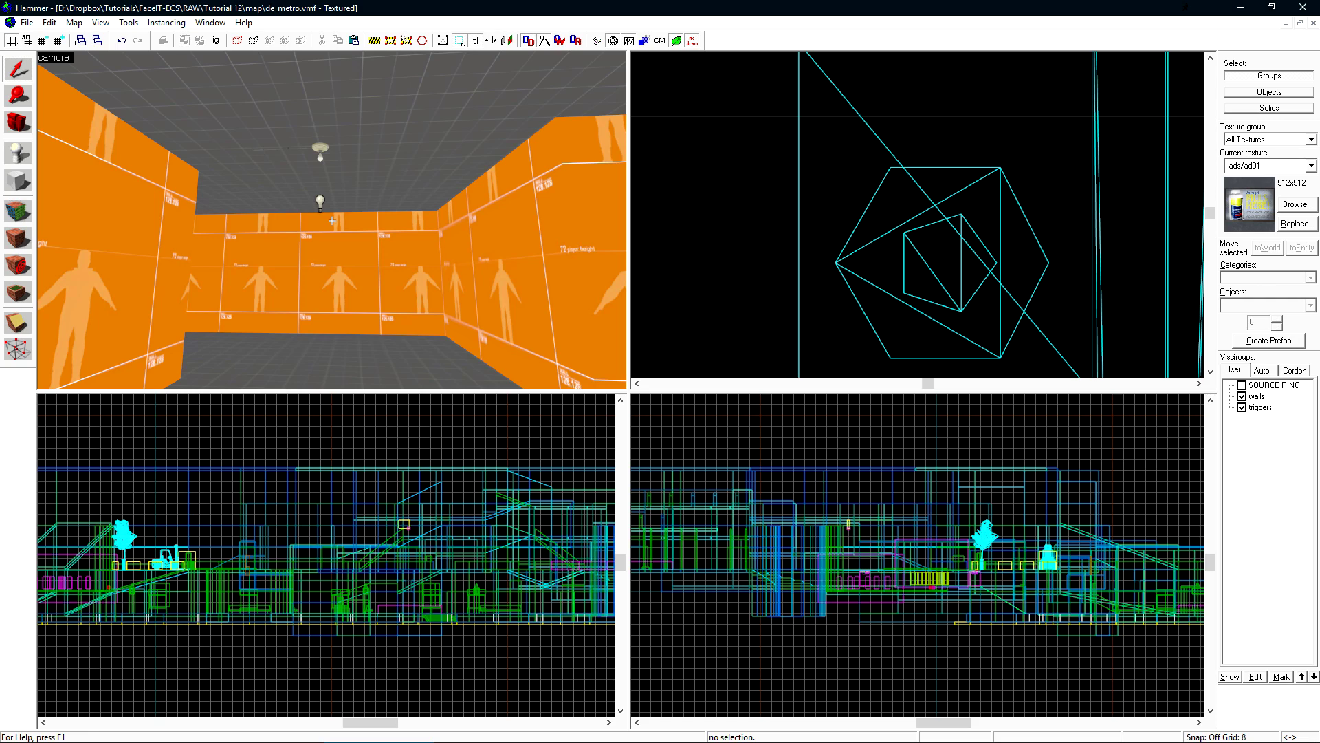
key(z)
click(316, 171)
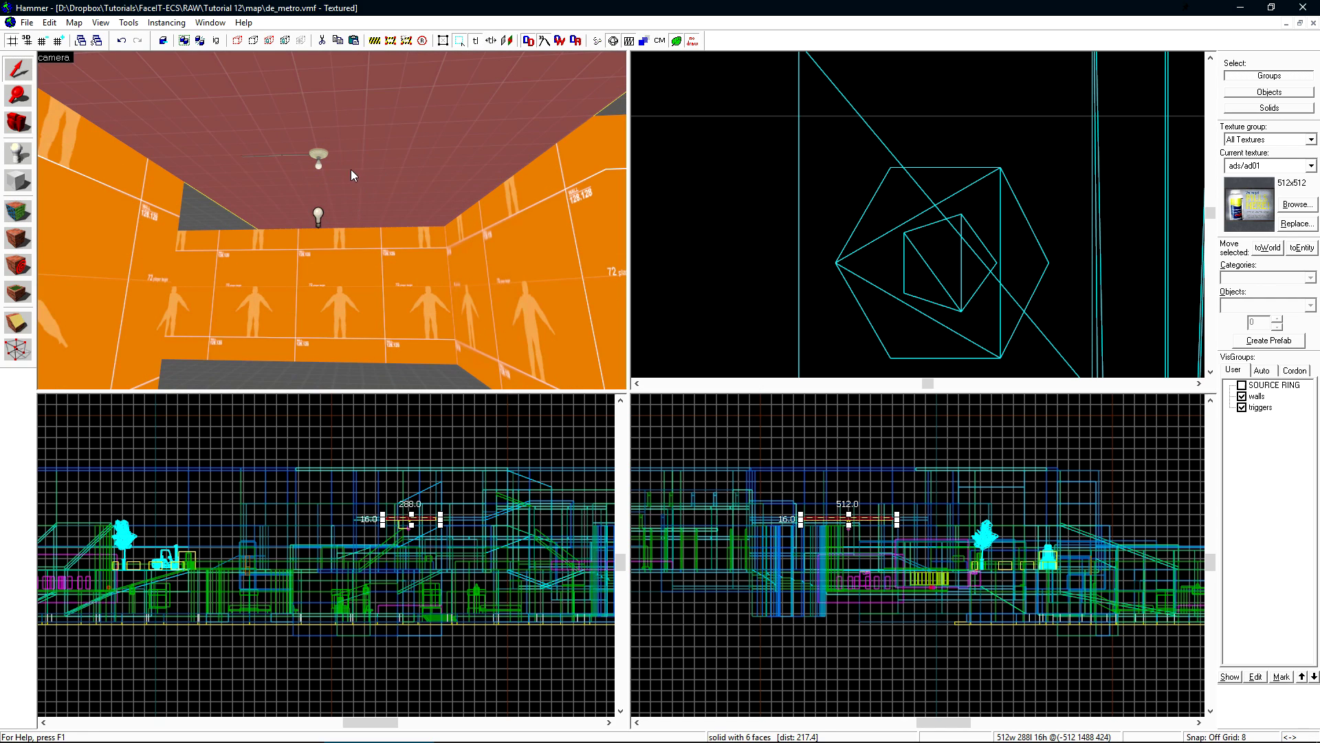
click(309, 159)
key(Escape)
click(318, 217)
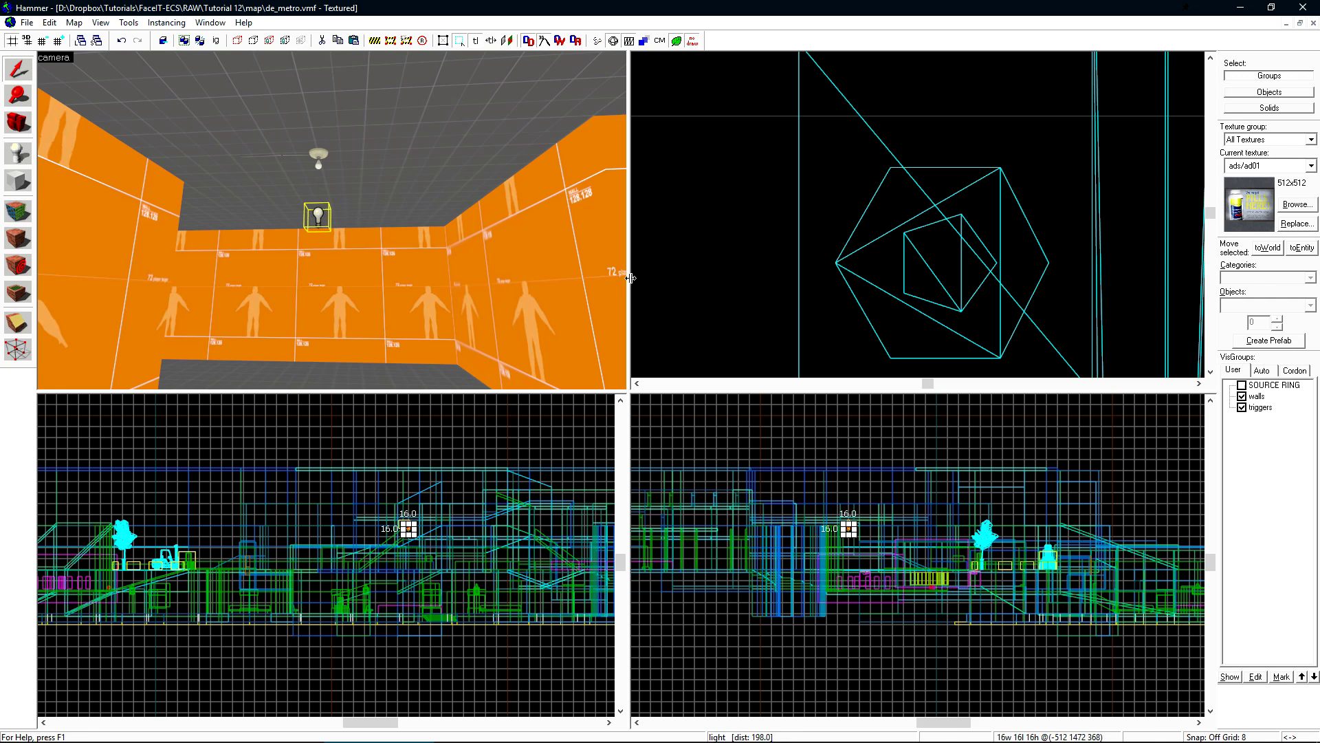
key(Escape)
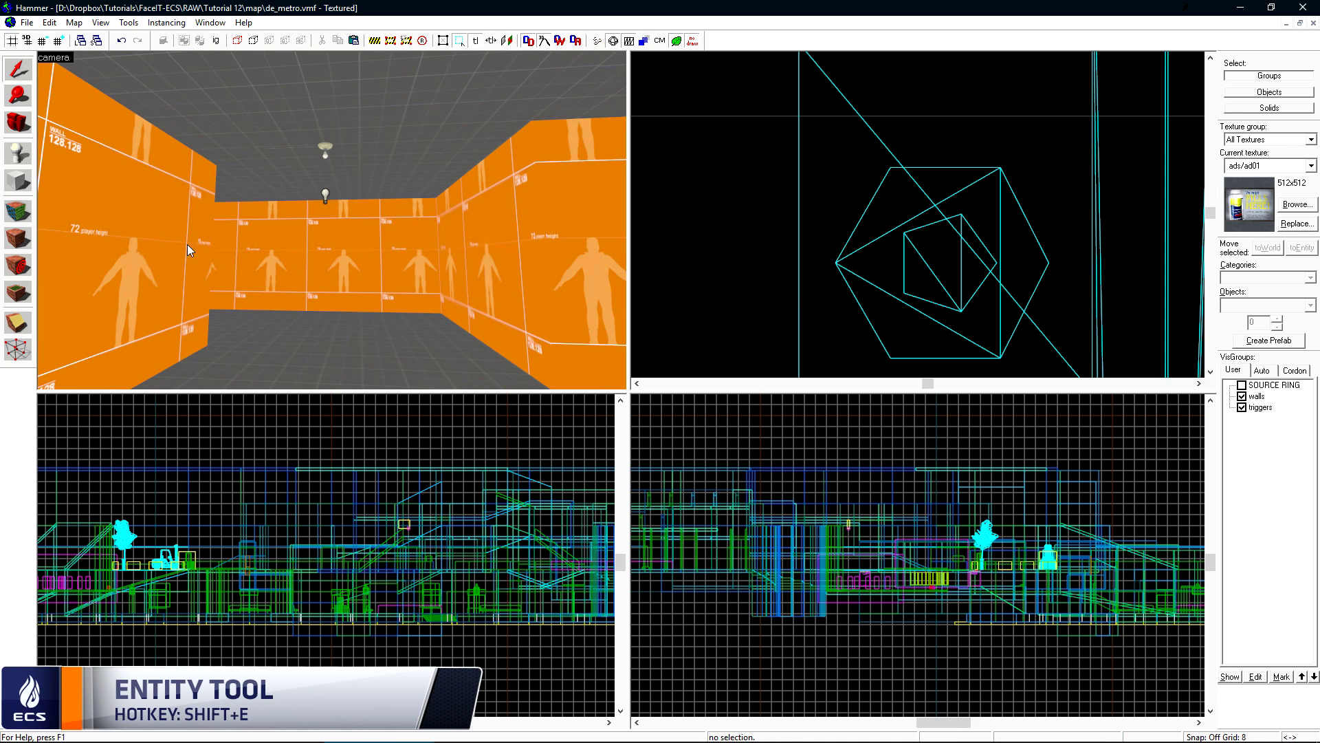
Step: Place an info_player_terrorist point entity on the room's floor beneath the ceiling lamp
key(shift+e)
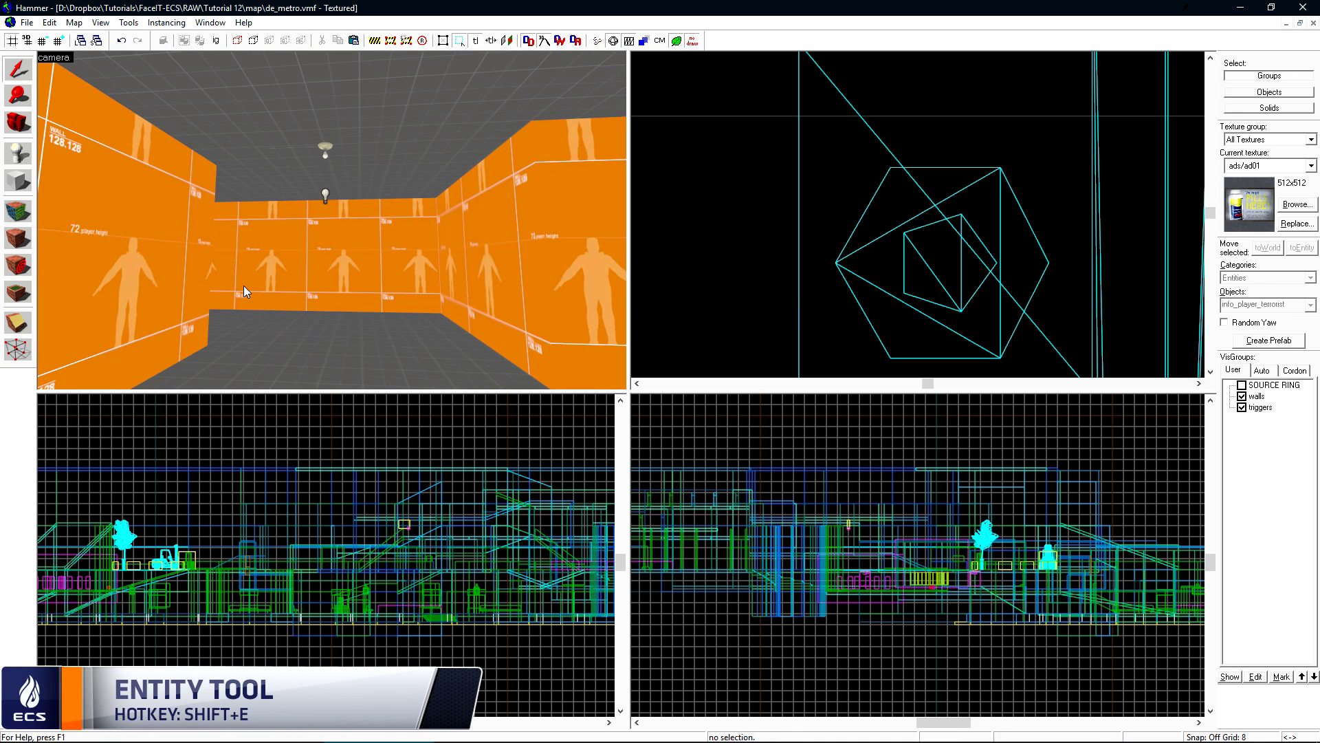
click(349, 347)
key(shift+s)
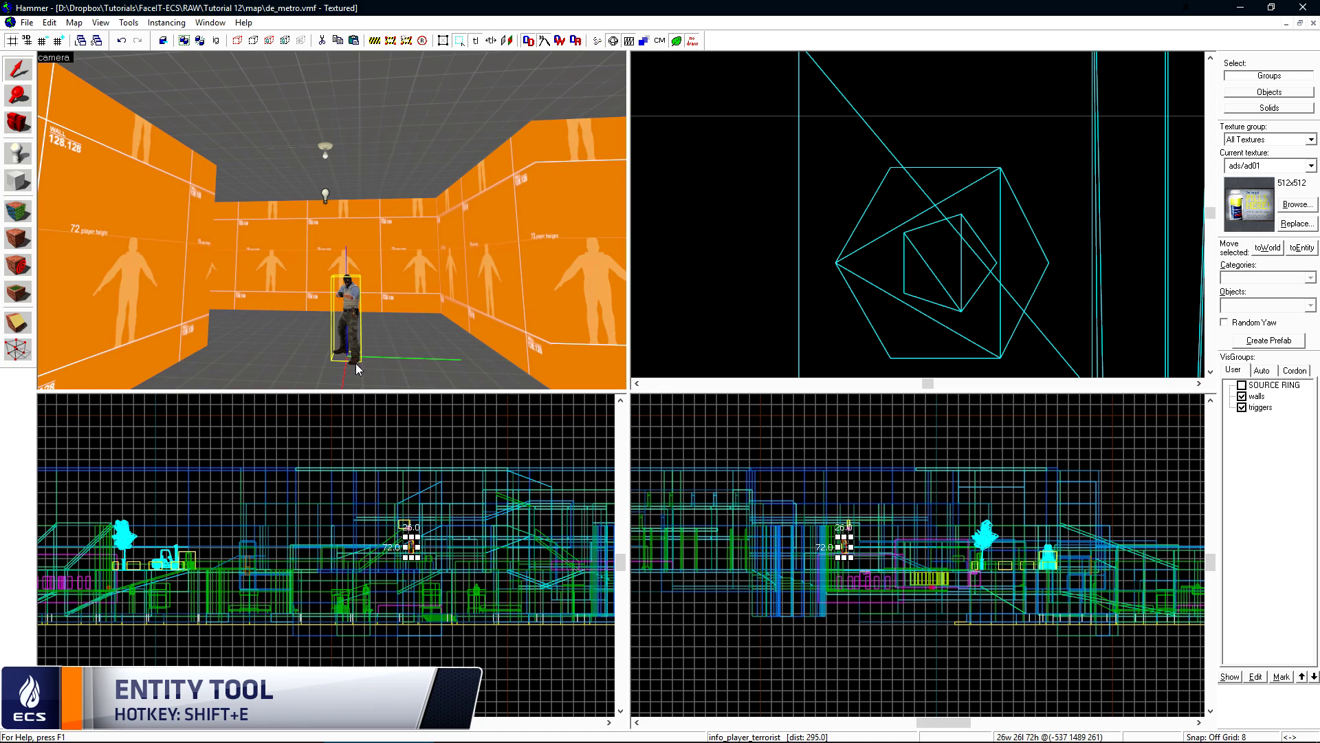
Step: Change the class of the newly placed entity to env_sprite in its object properties
key(alt+Return)
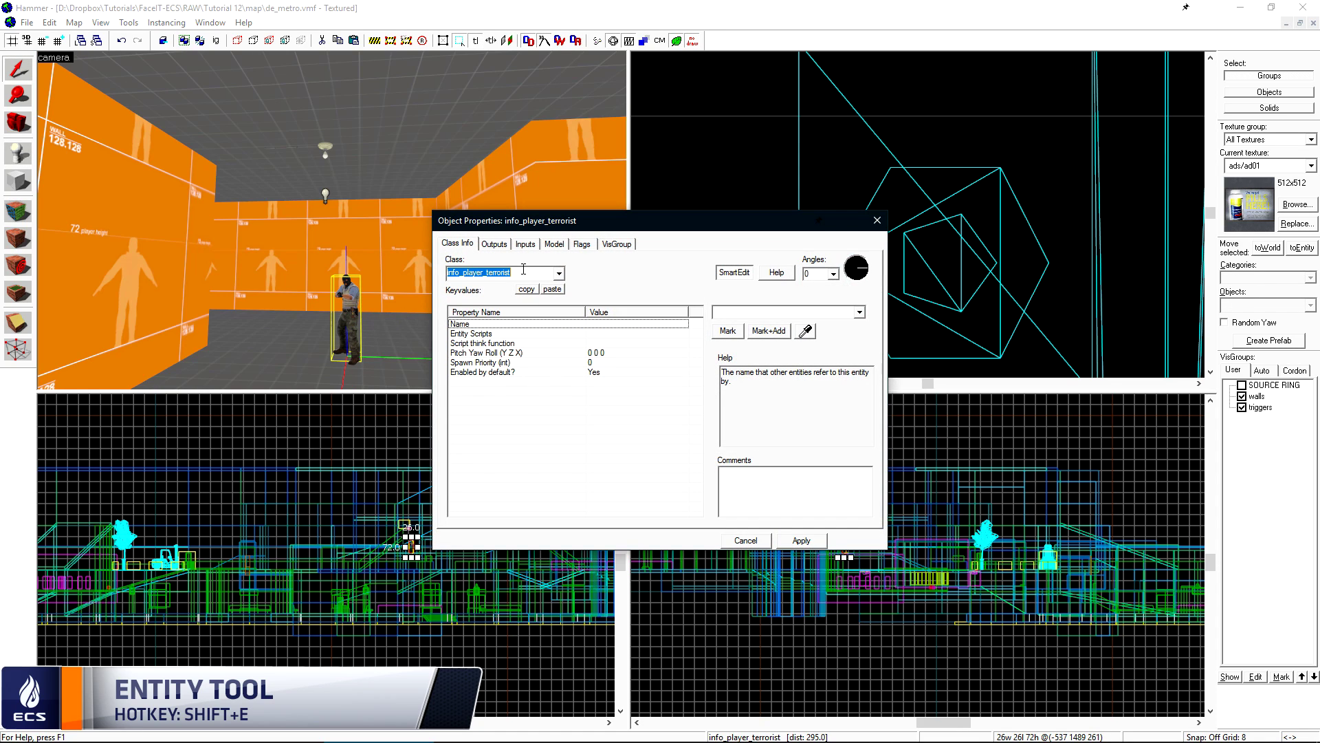
text(envsp)
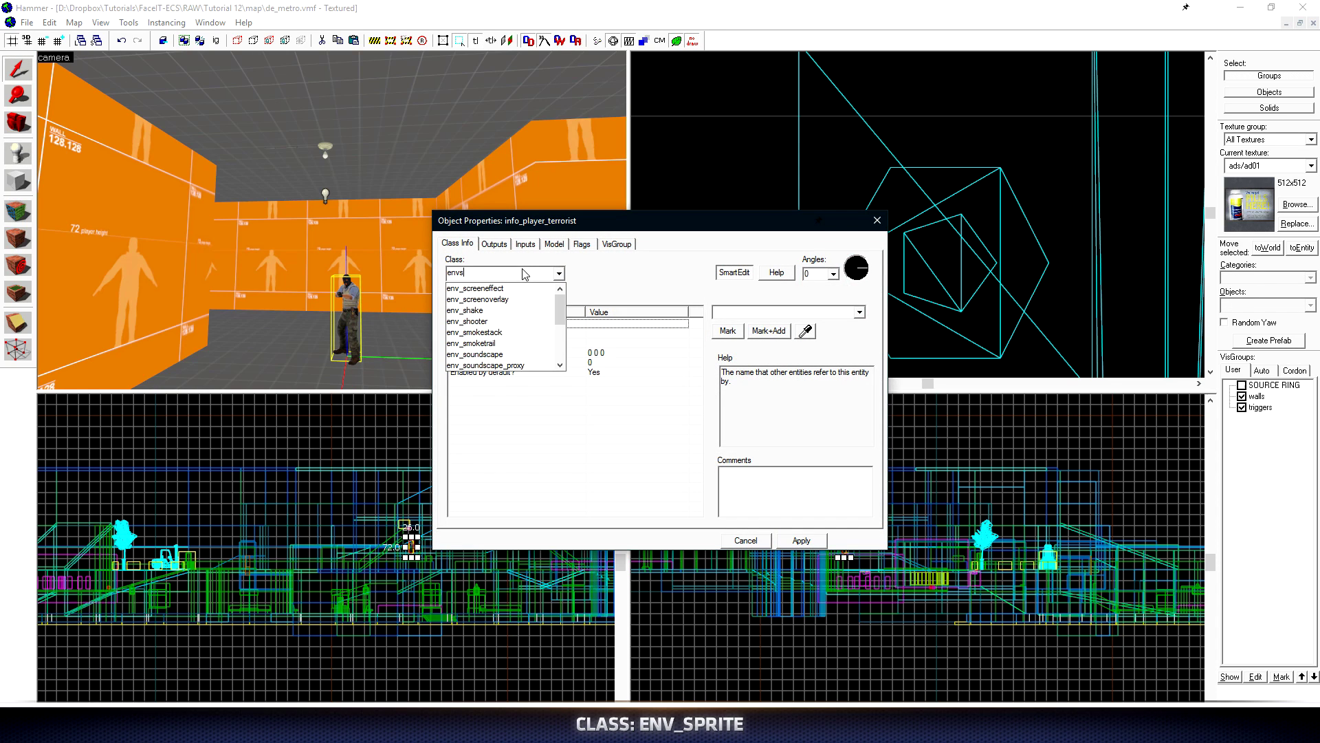
key(Down)
key(Down)
key(Down)
key(Return)
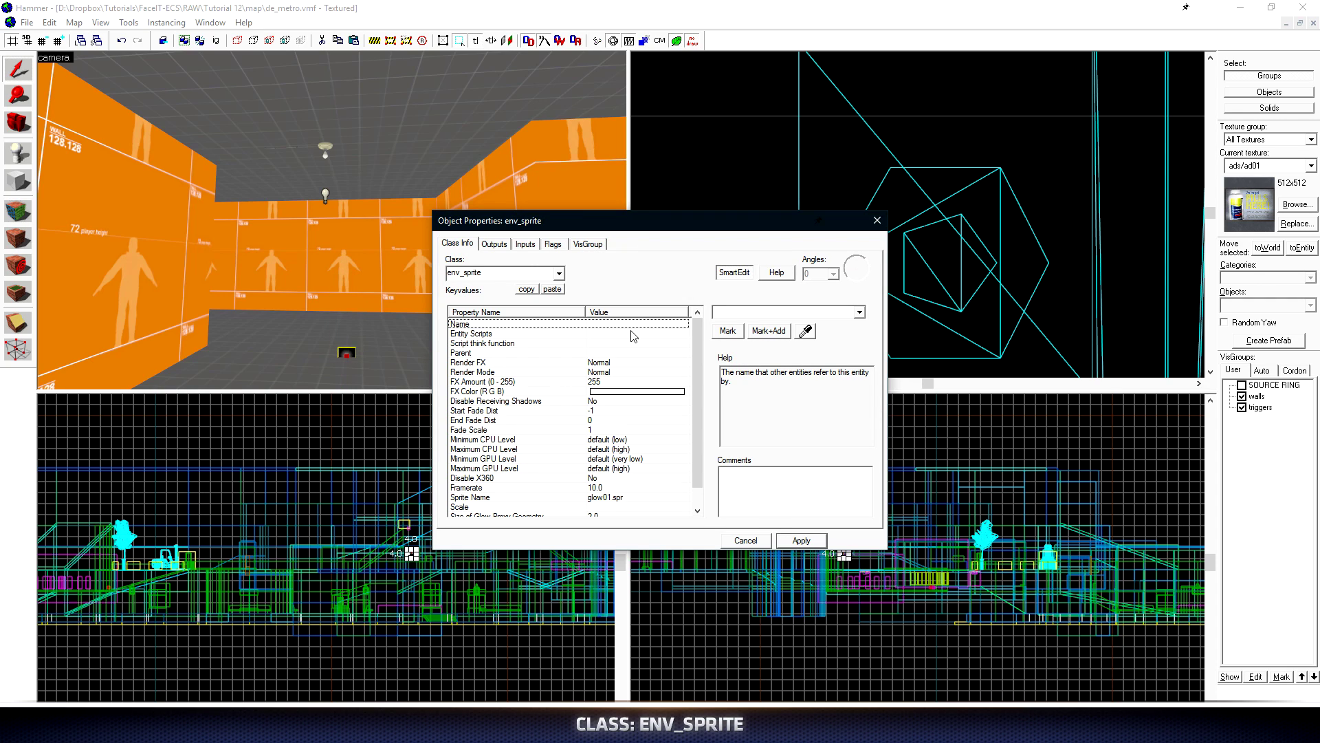
Step: Raise the env_sprite off the floor in the front view to hang just below the light entity
drag(618, 231, 862, 227)
click(350, 363)
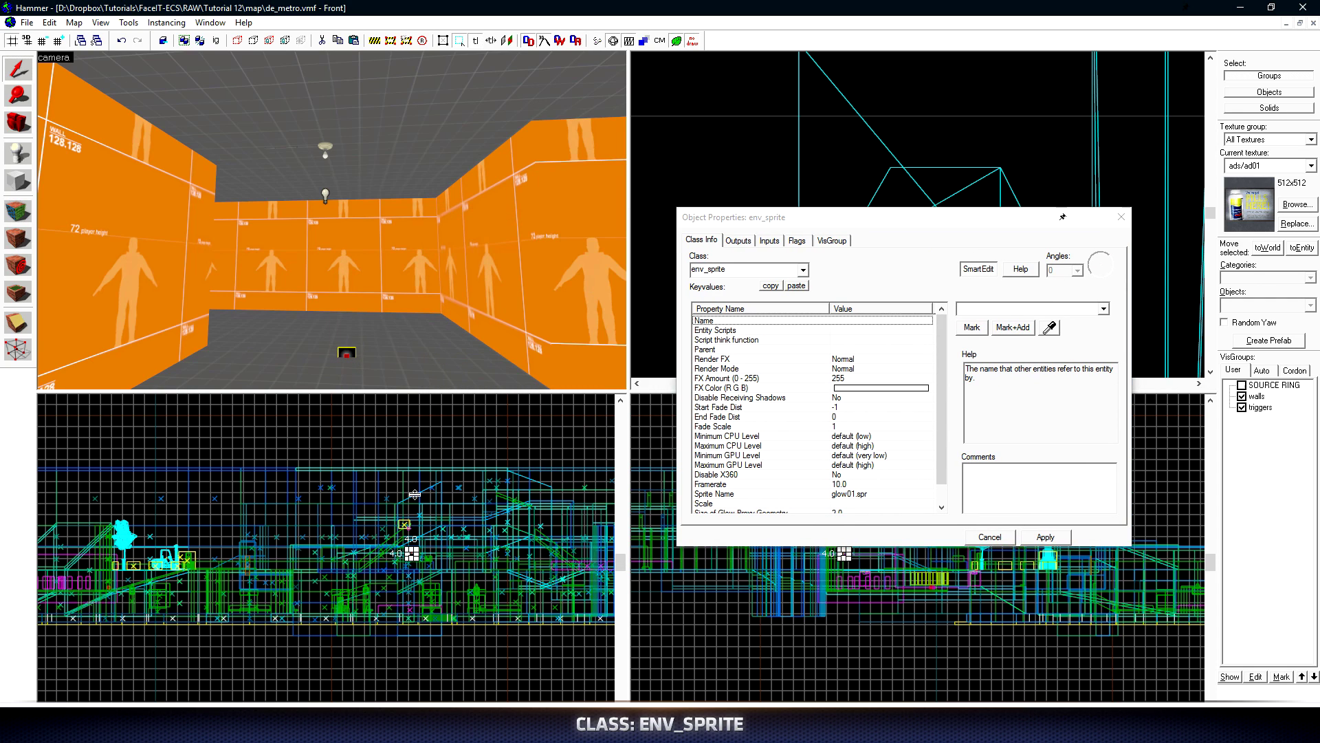
scroll(416, 668, up, 5)
drag(418, 660, 375, 447)
middle_drag(400, 405, 399, 592)
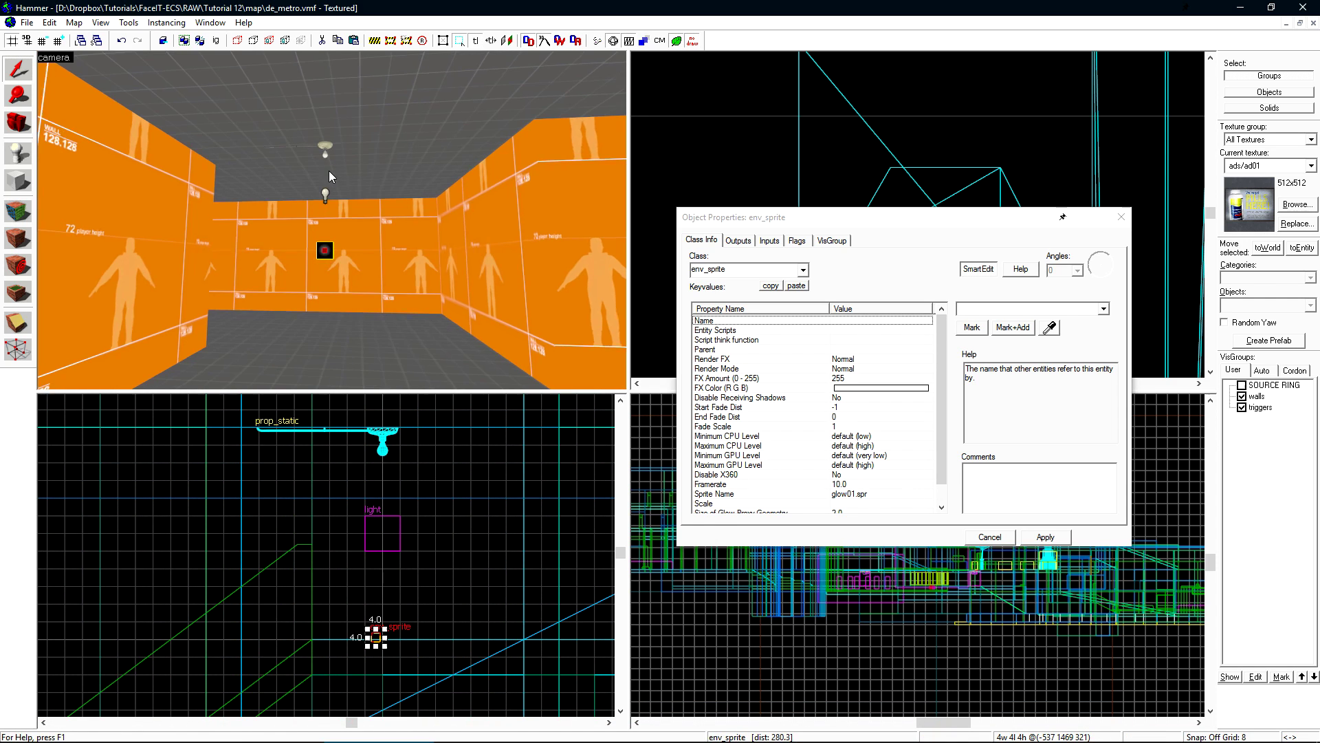
Step: Set the env_sprite's Render Mode to World Space Glow and apply it
scroll(336, 229, up, 2)
key(z)
key(w)
key(w)
key(z)
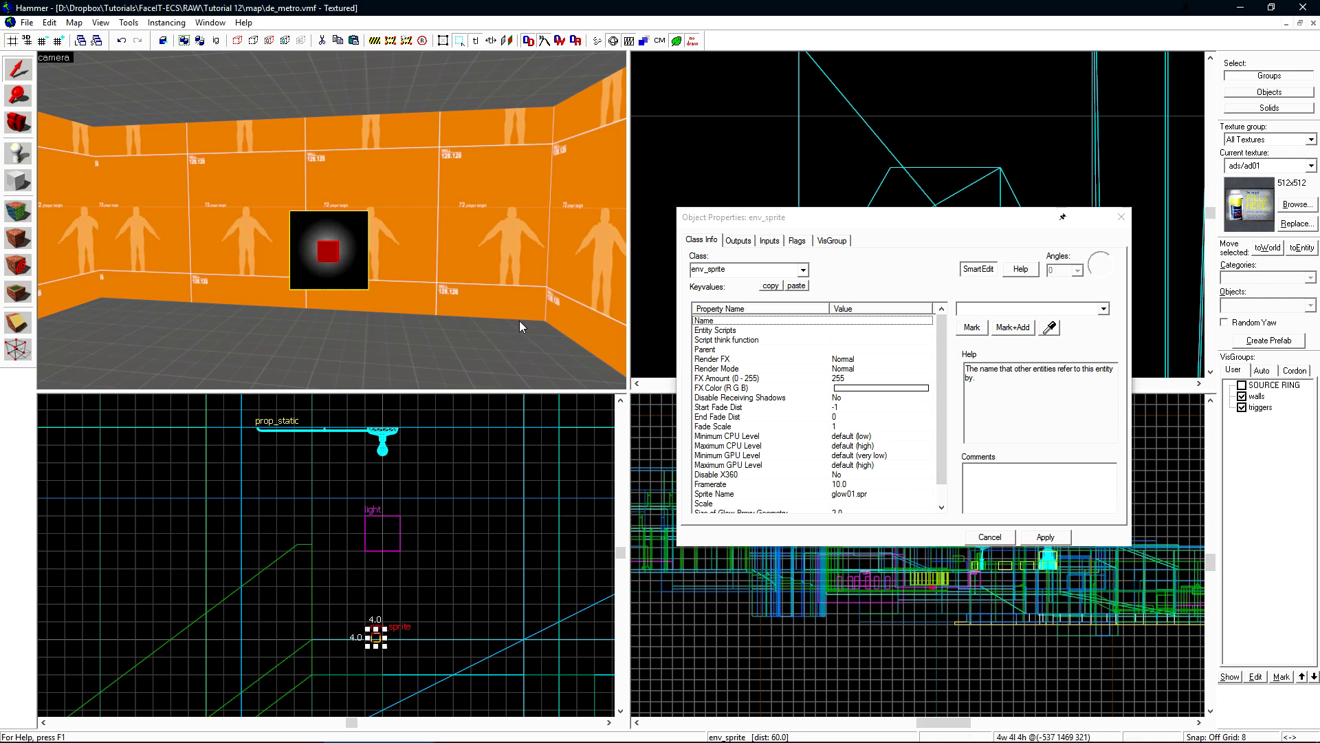
drag(943, 390, 945, 433)
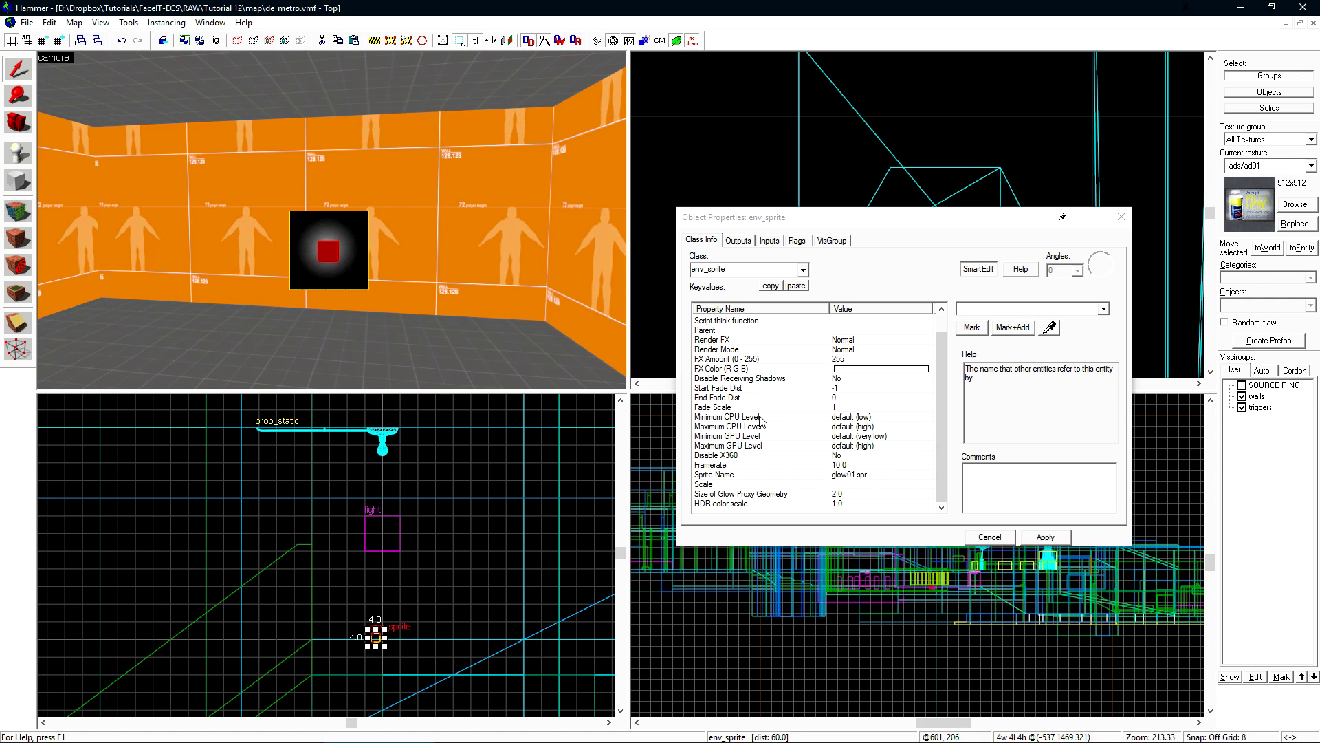
click(839, 351)
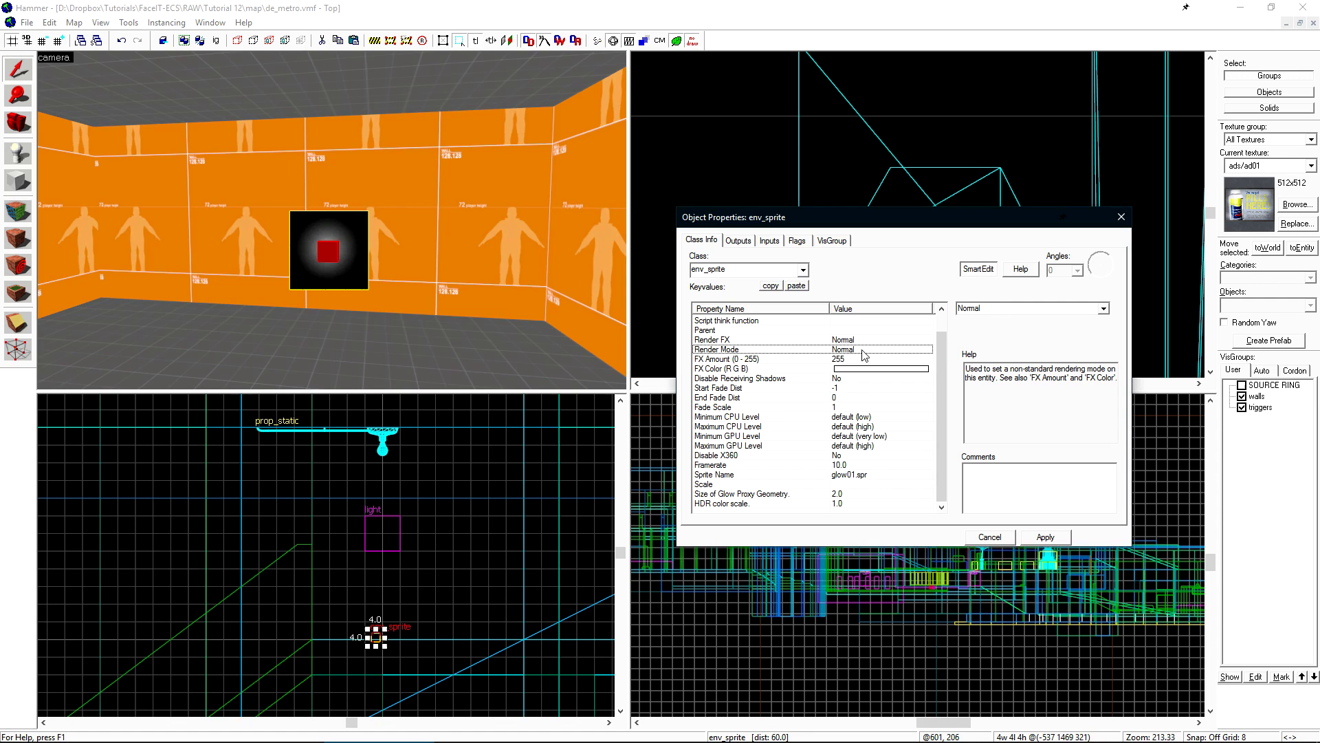
click(1104, 309)
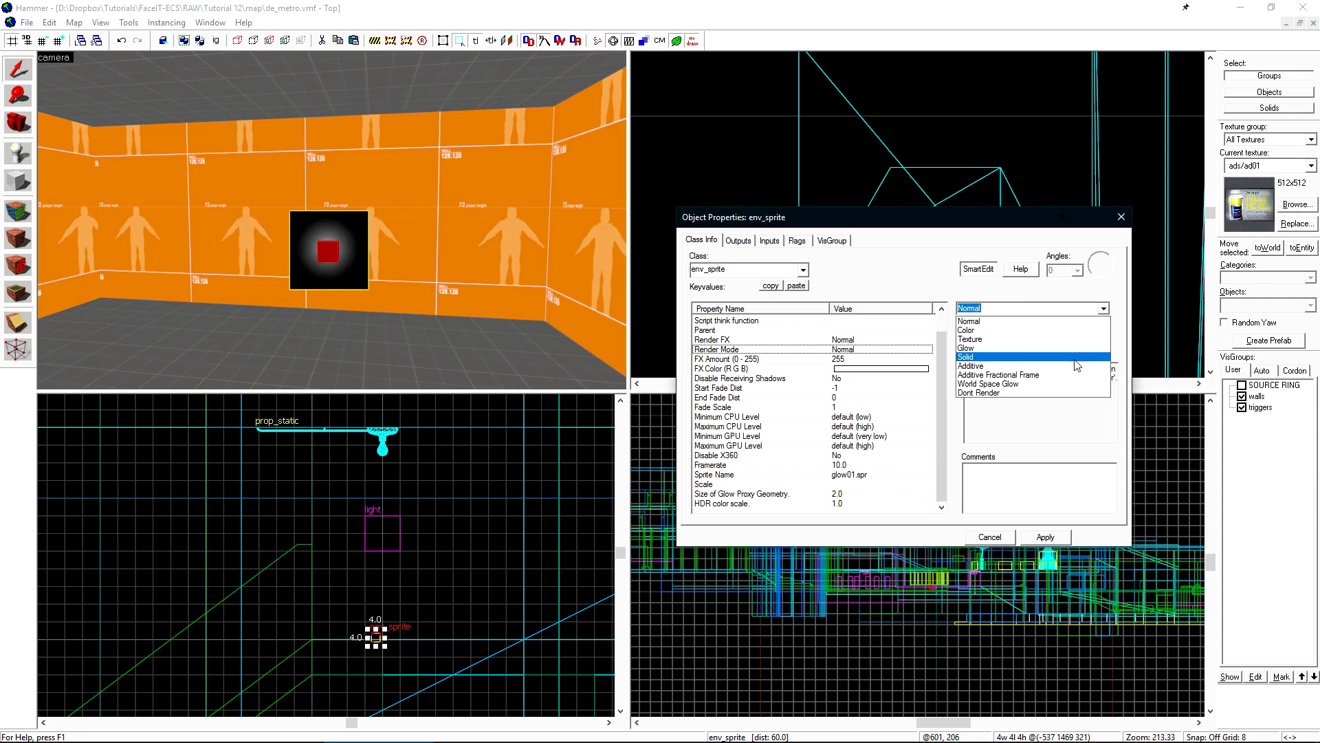
click(1031, 390)
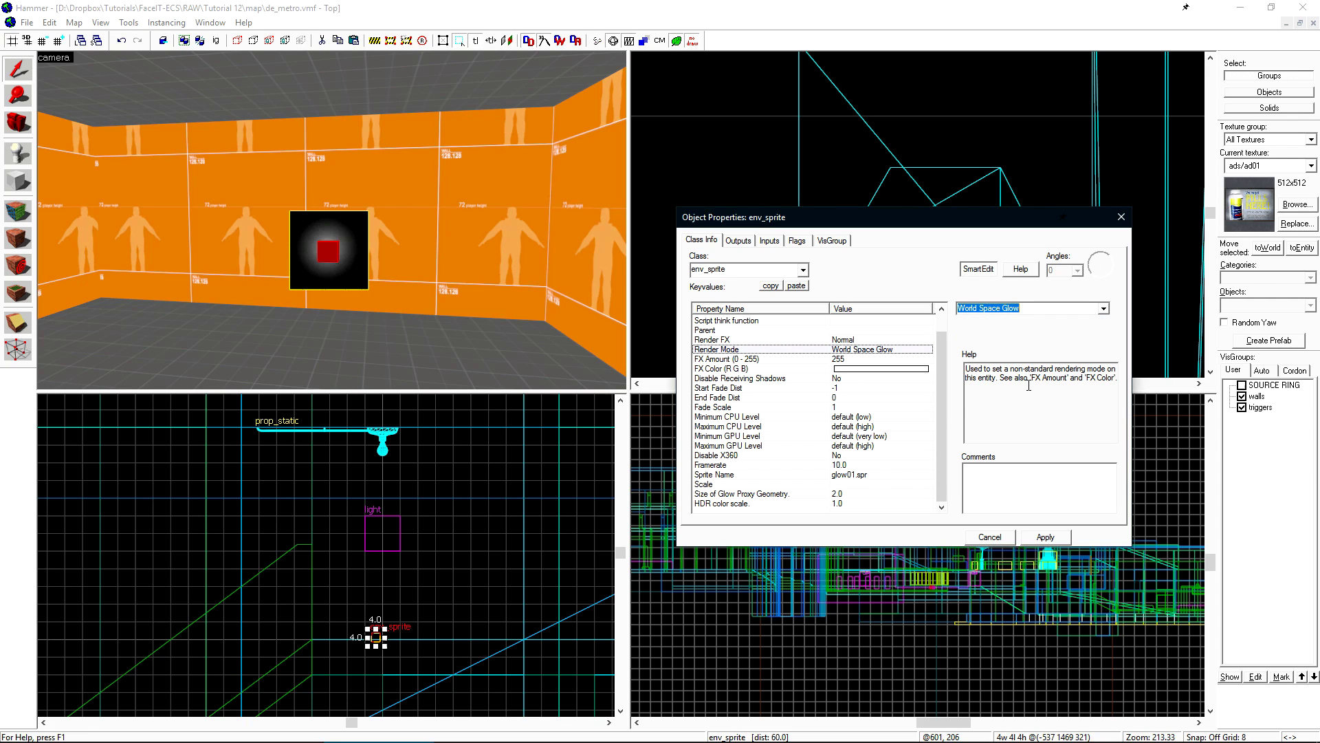
click(1042, 537)
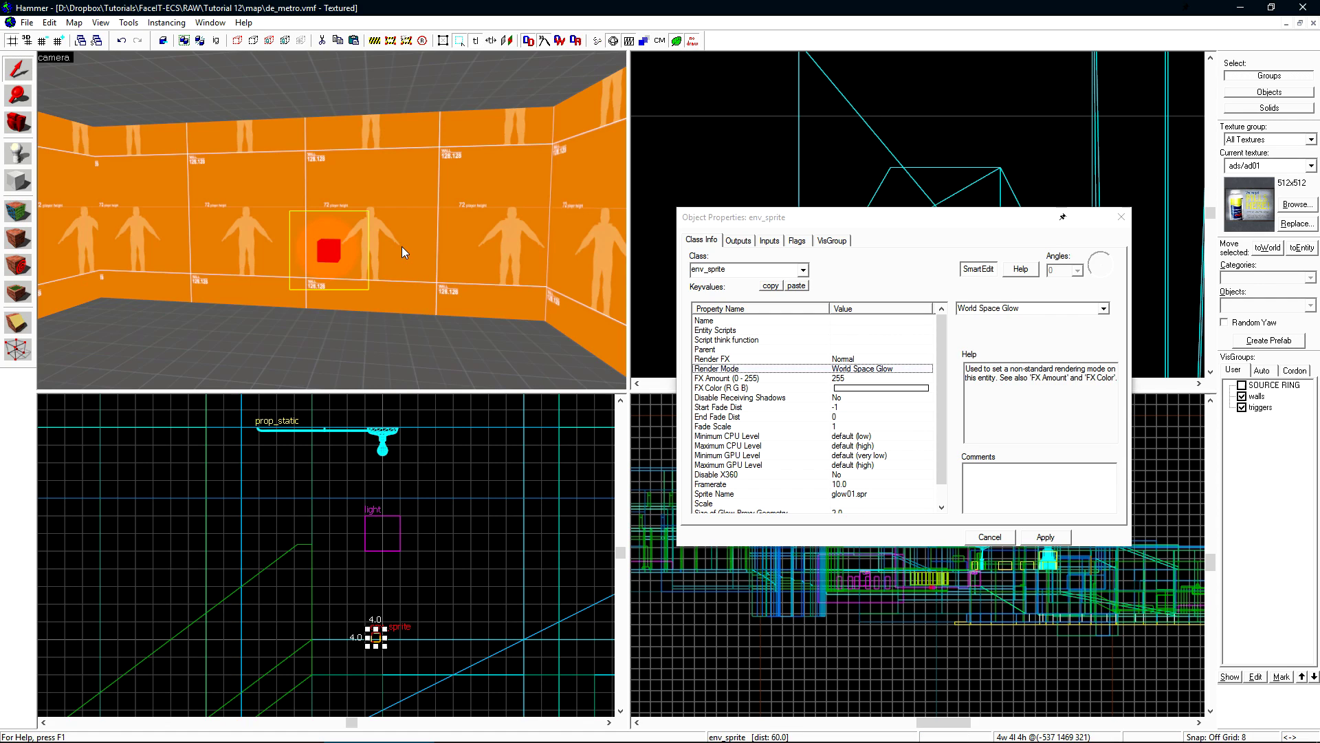
Step: Try the Glow render mode on the env_sprite for comparison
click(1042, 358)
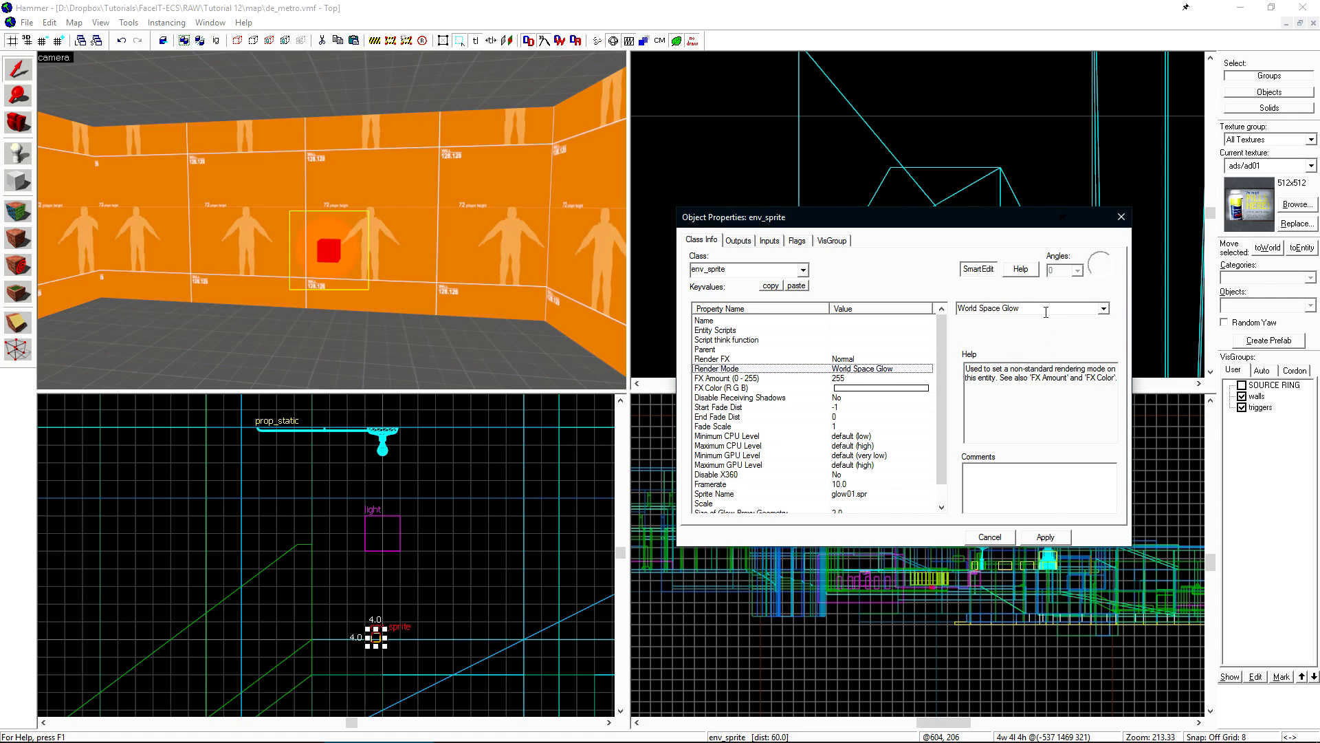
click(329, 286)
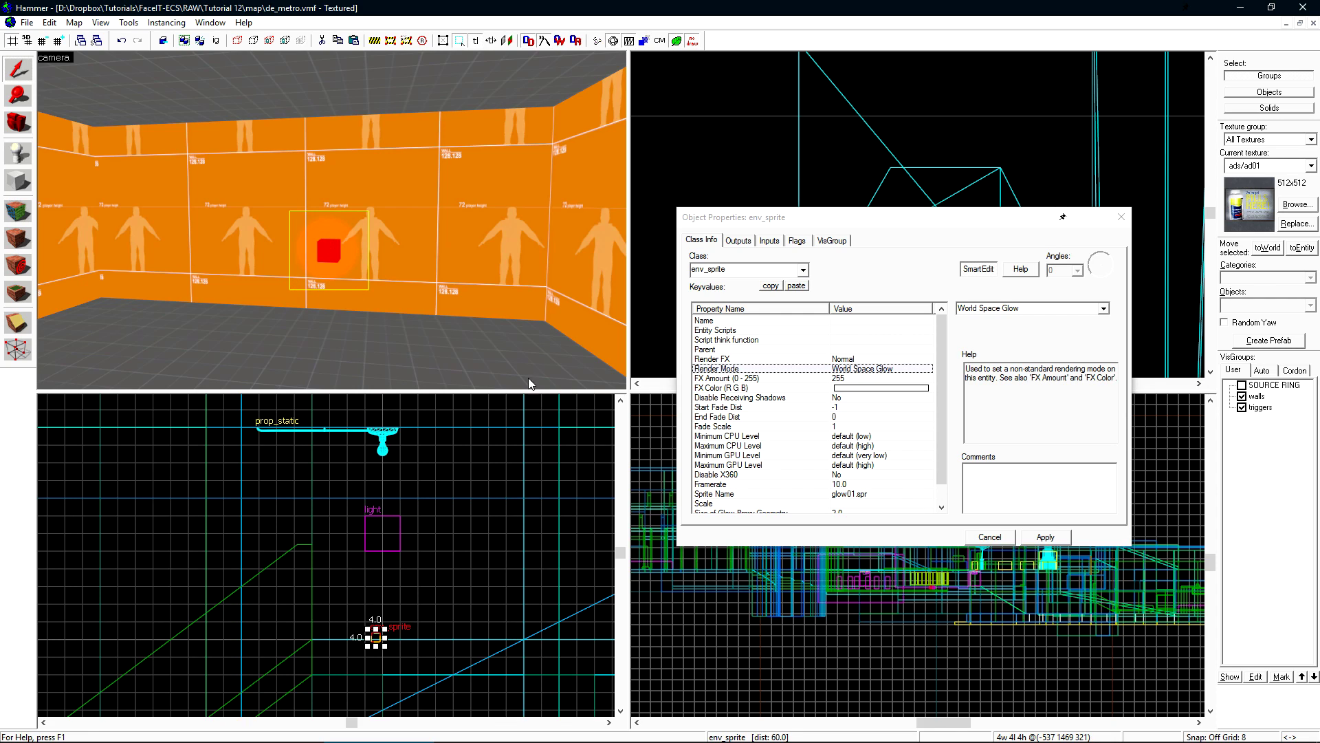
click(1104, 308)
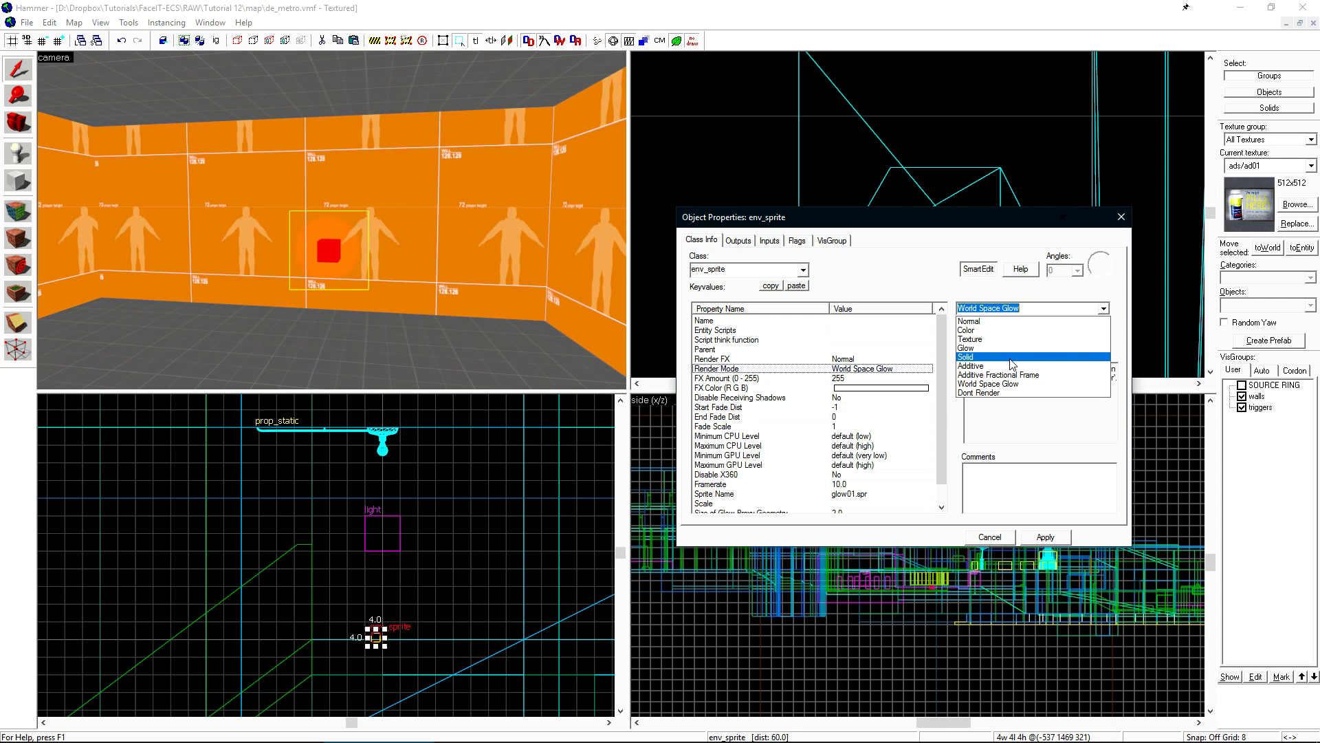
click(966, 348)
click(1045, 537)
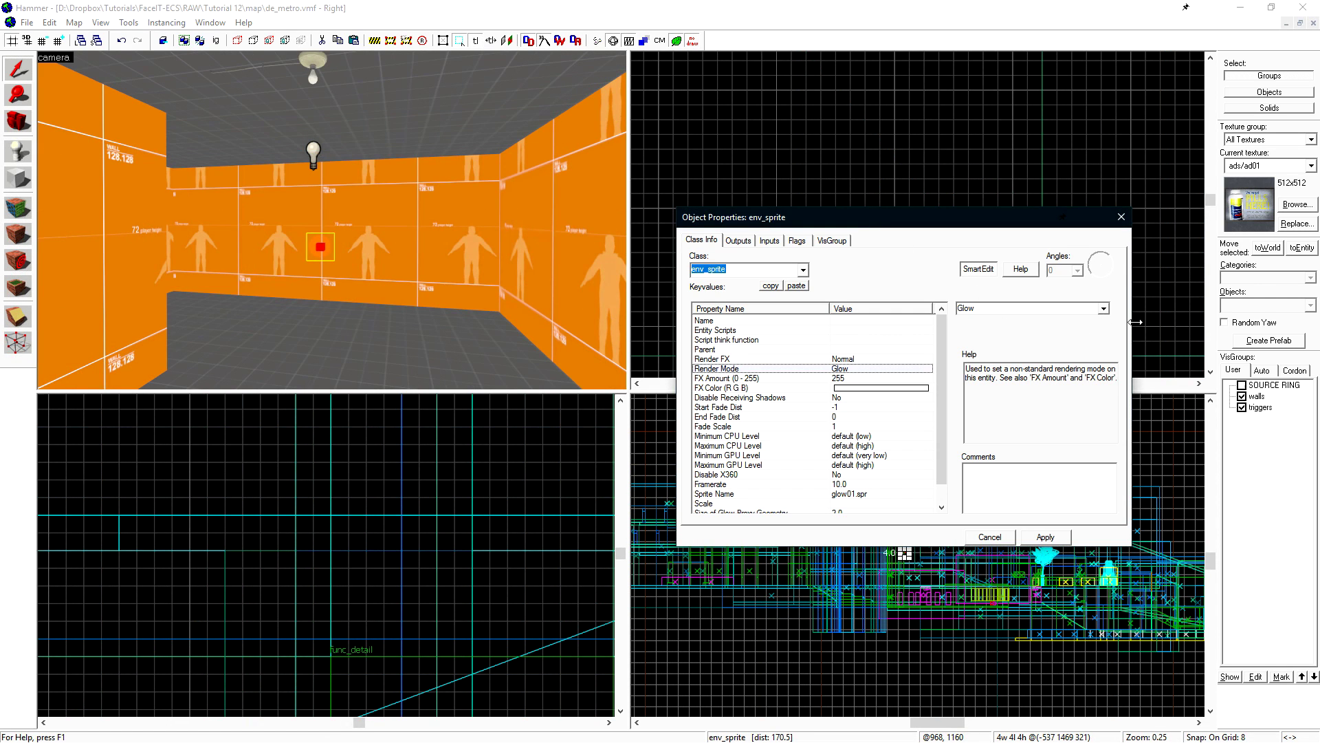
Step: Switch the env_sprite's Render Mode back to World Space Glow and apply the change
click(1103, 308)
click(1007, 385)
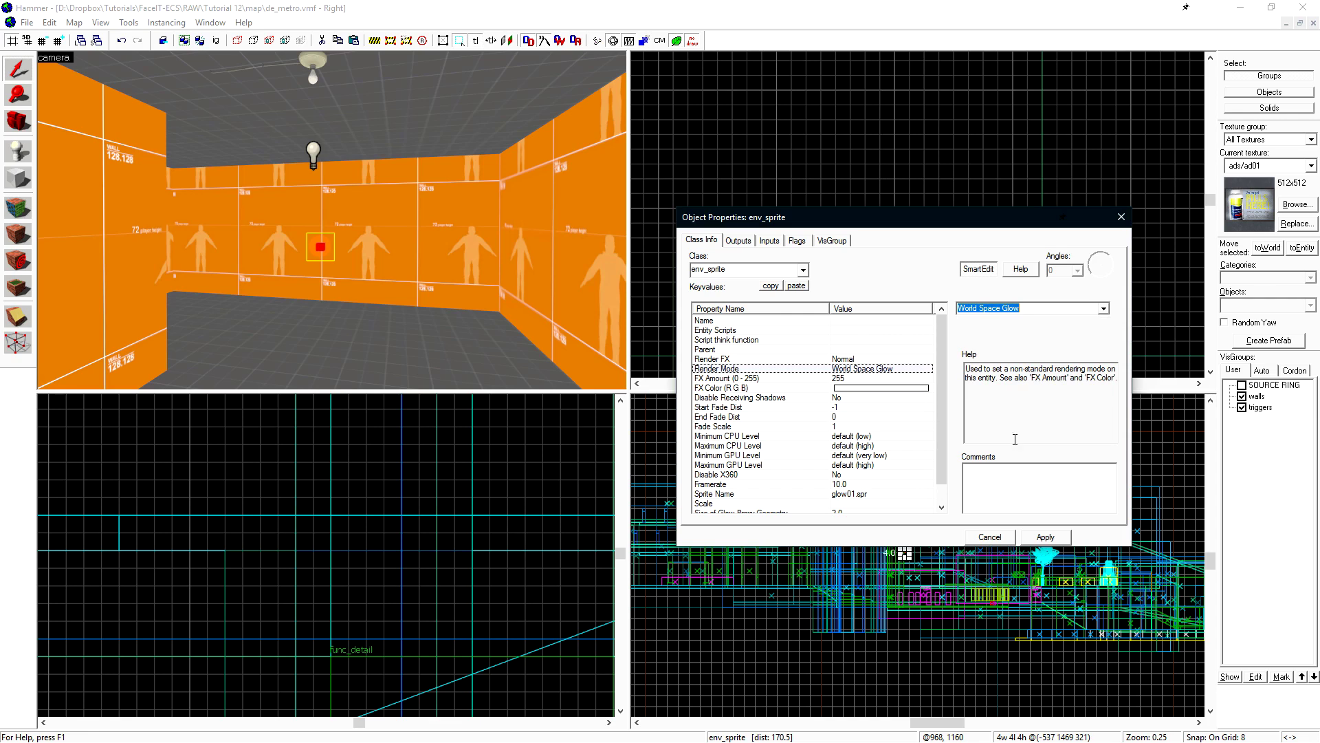
click(1045, 539)
Step: Apply a Scale of 1 to the env_sprite, check its size in the camera view, and reduce the Scale to .75
scroll(953, 427, down, 1)
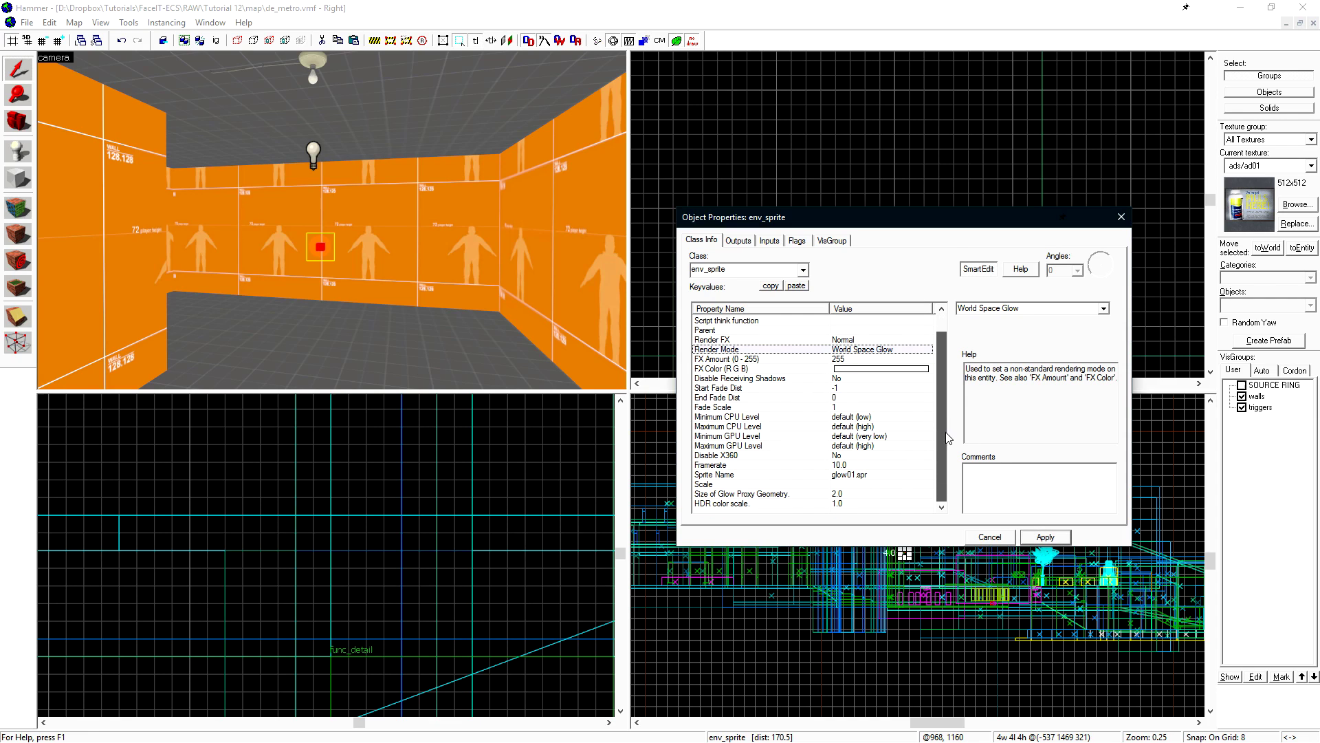
click(719, 485)
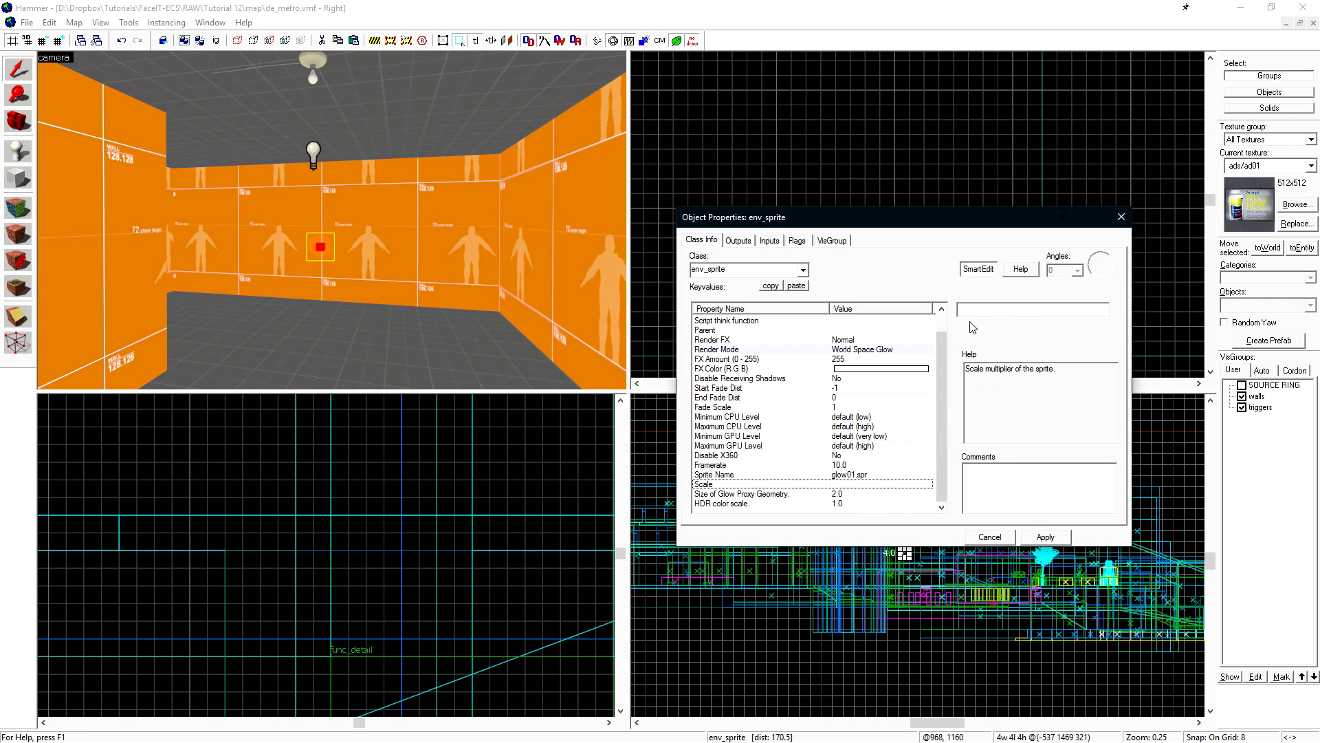
click(1045, 537)
click(418, 340)
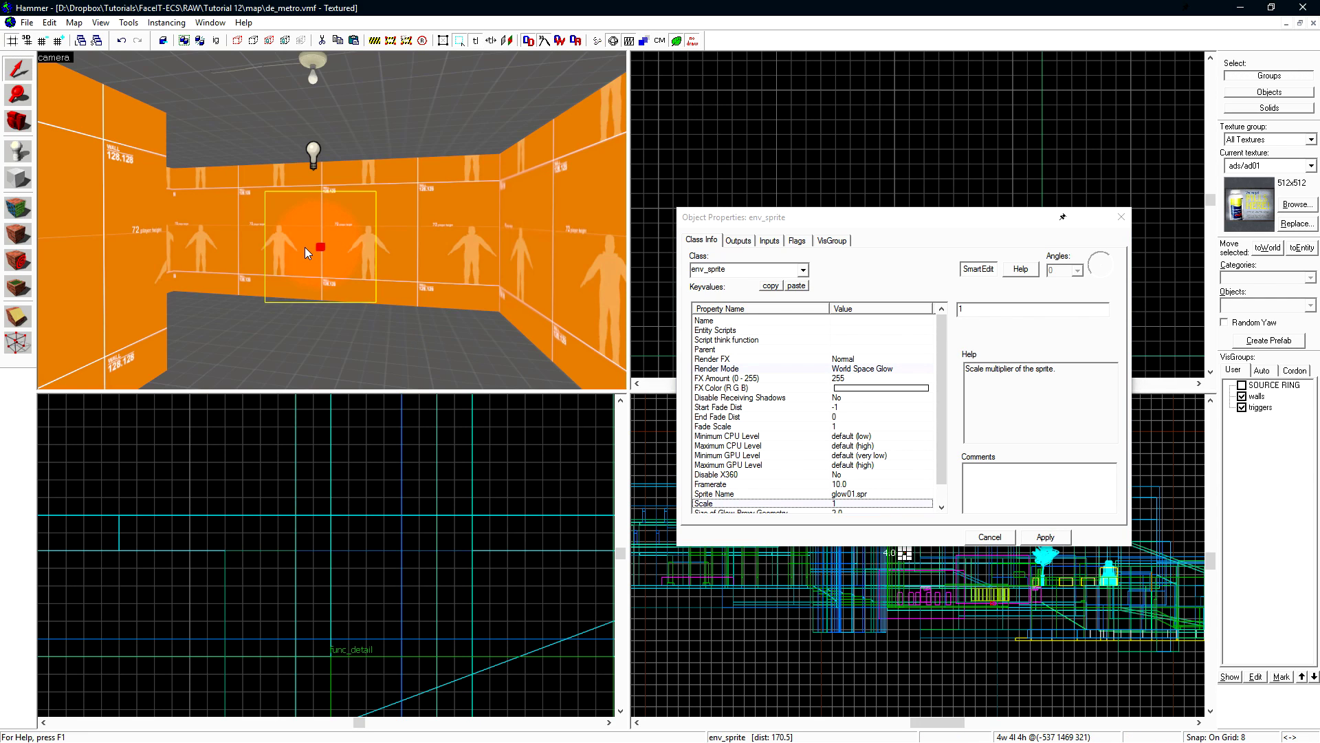
click(986, 310)
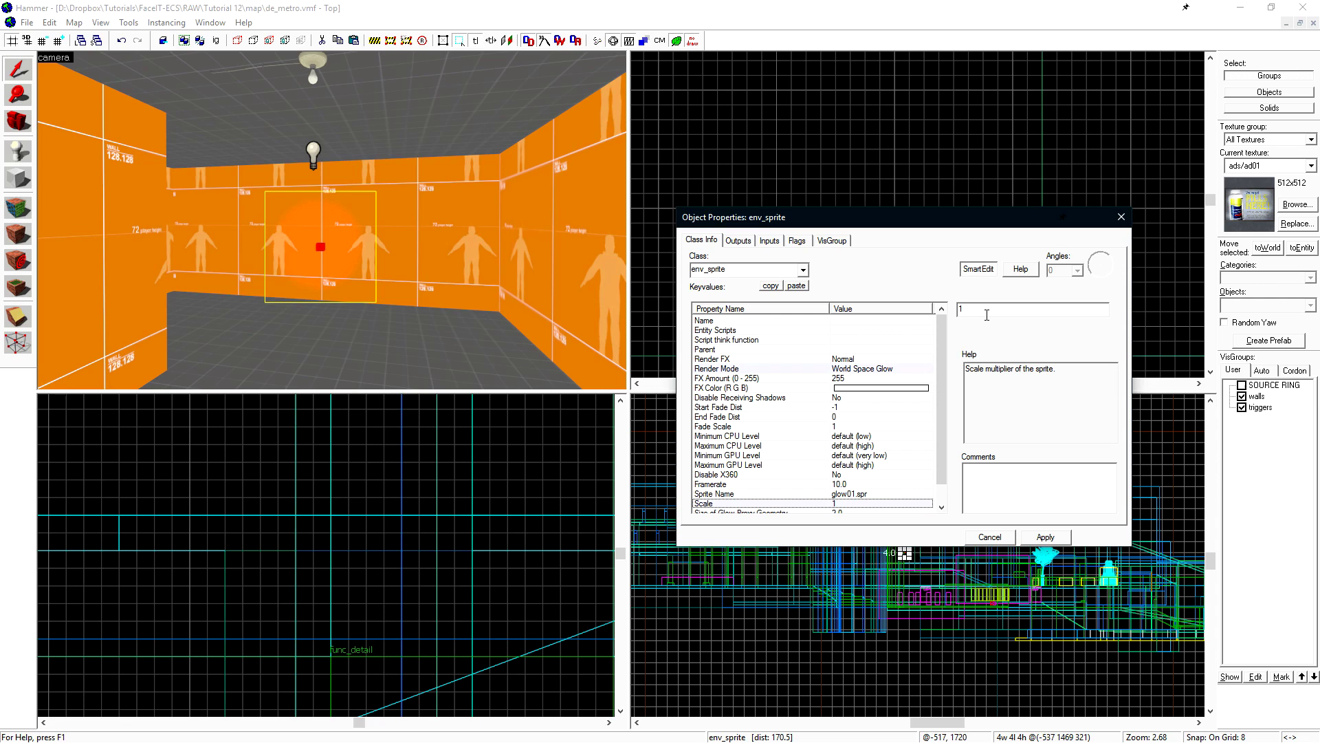
key(BackSpace)
text(.75)
click(1038, 537)
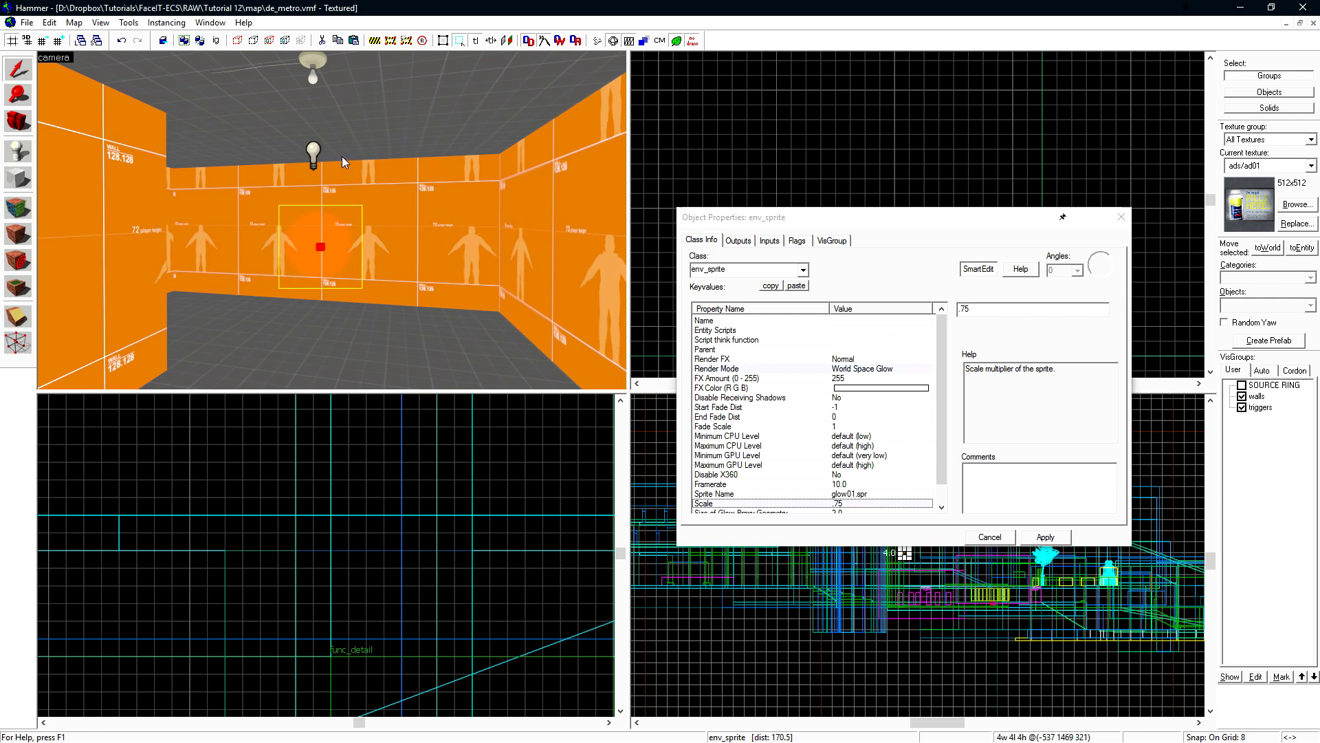
Step: Copy the RGB part, 255 248 225, of the light entity's Brightness value
click(311, 153)
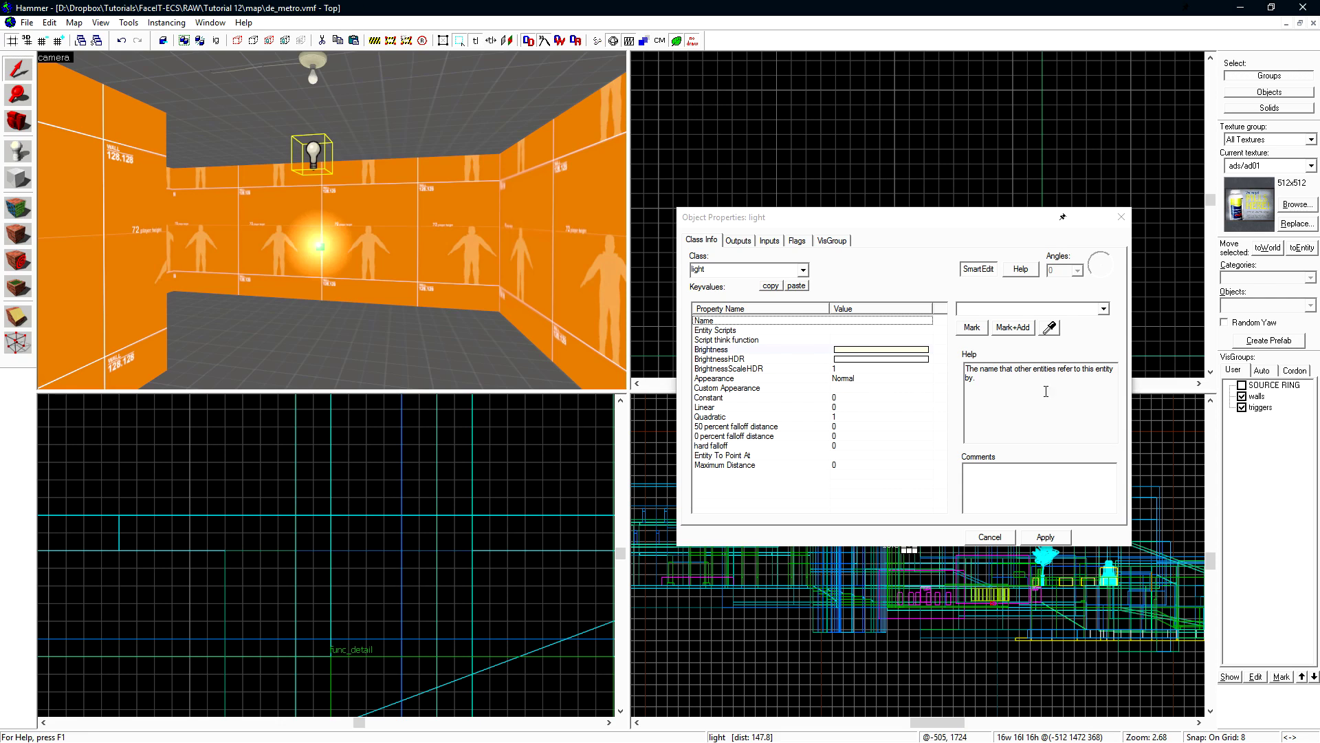
click(859, 355)
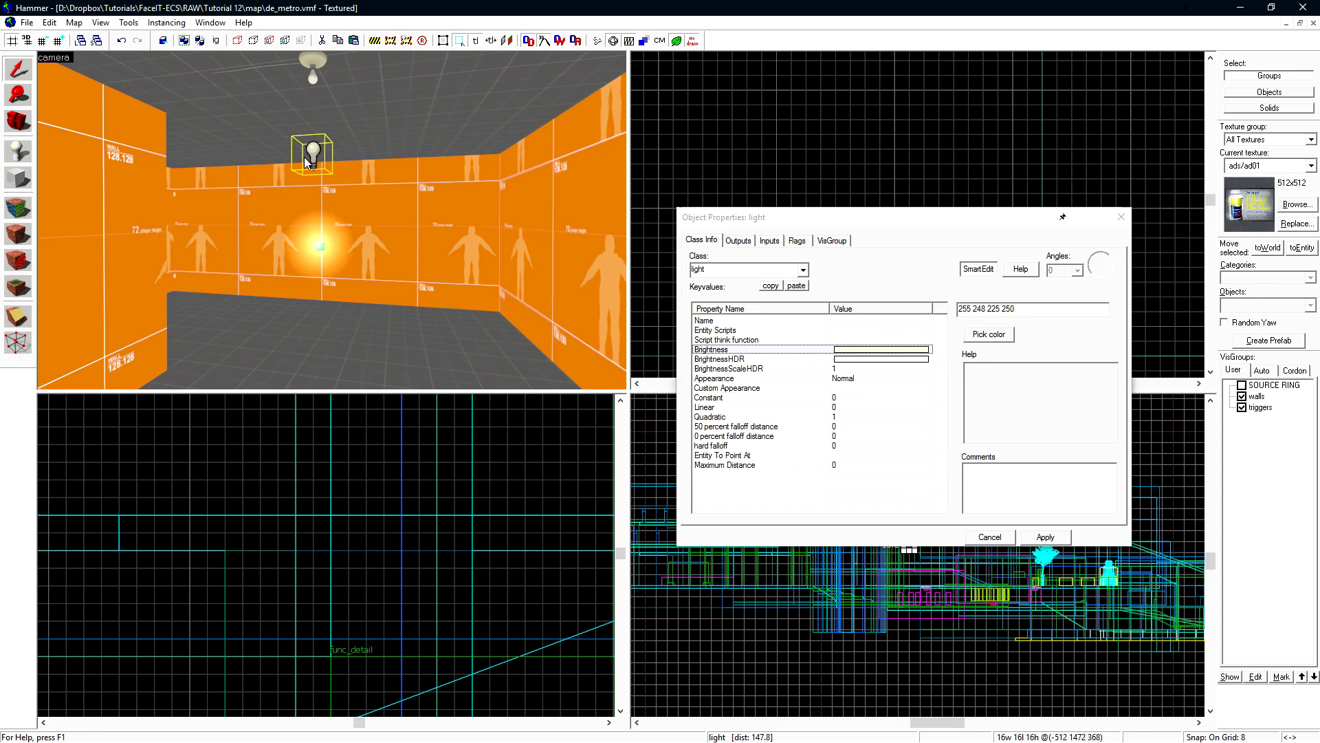
drag(998, 312, 960, 309)
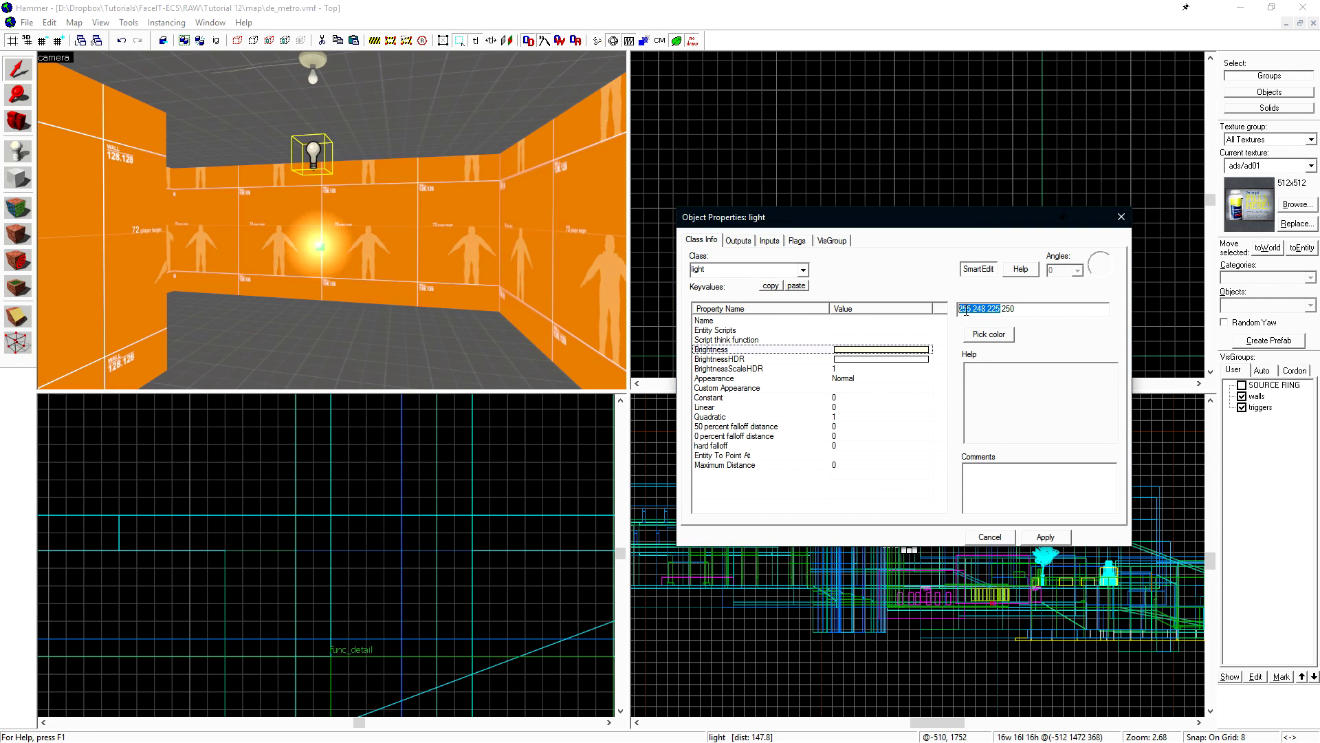
right_click(962, 308)
click(965, 353)
click(322, 242)
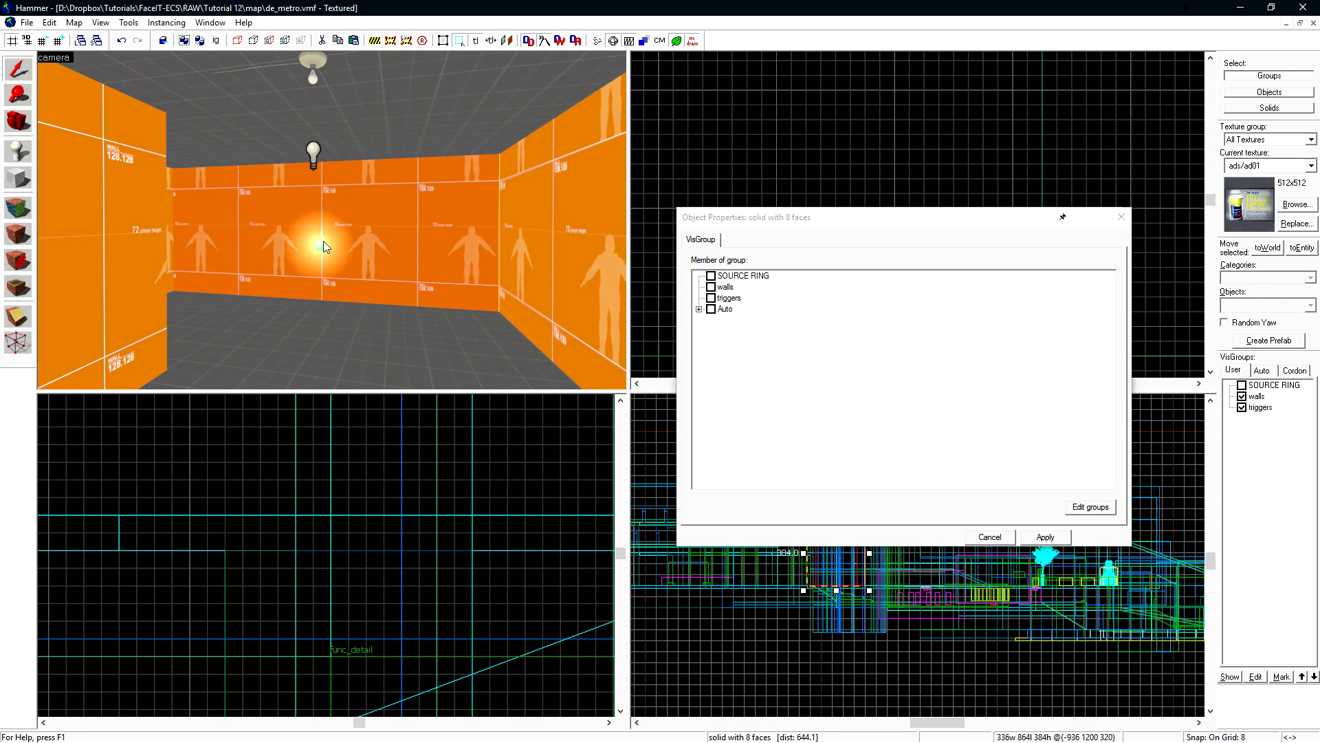
click(320, 163)
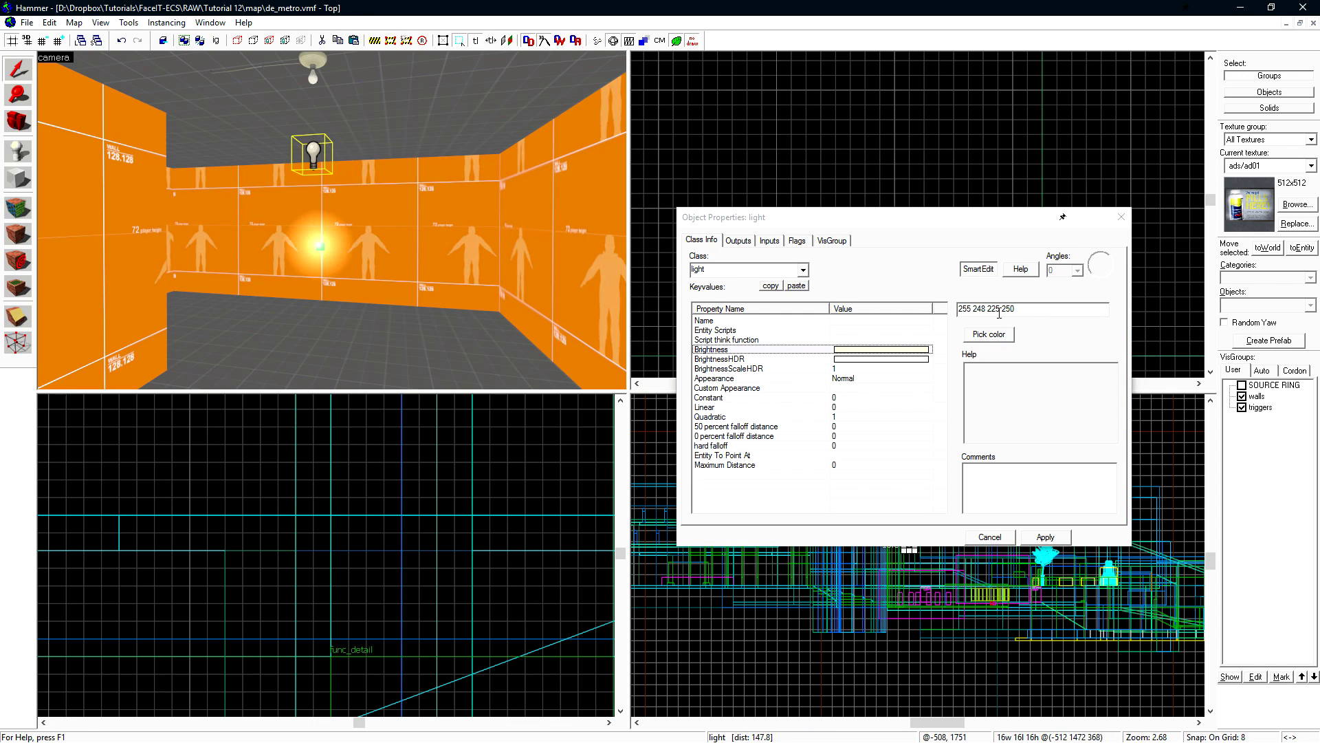
drag(1000, 311, 953, 312)
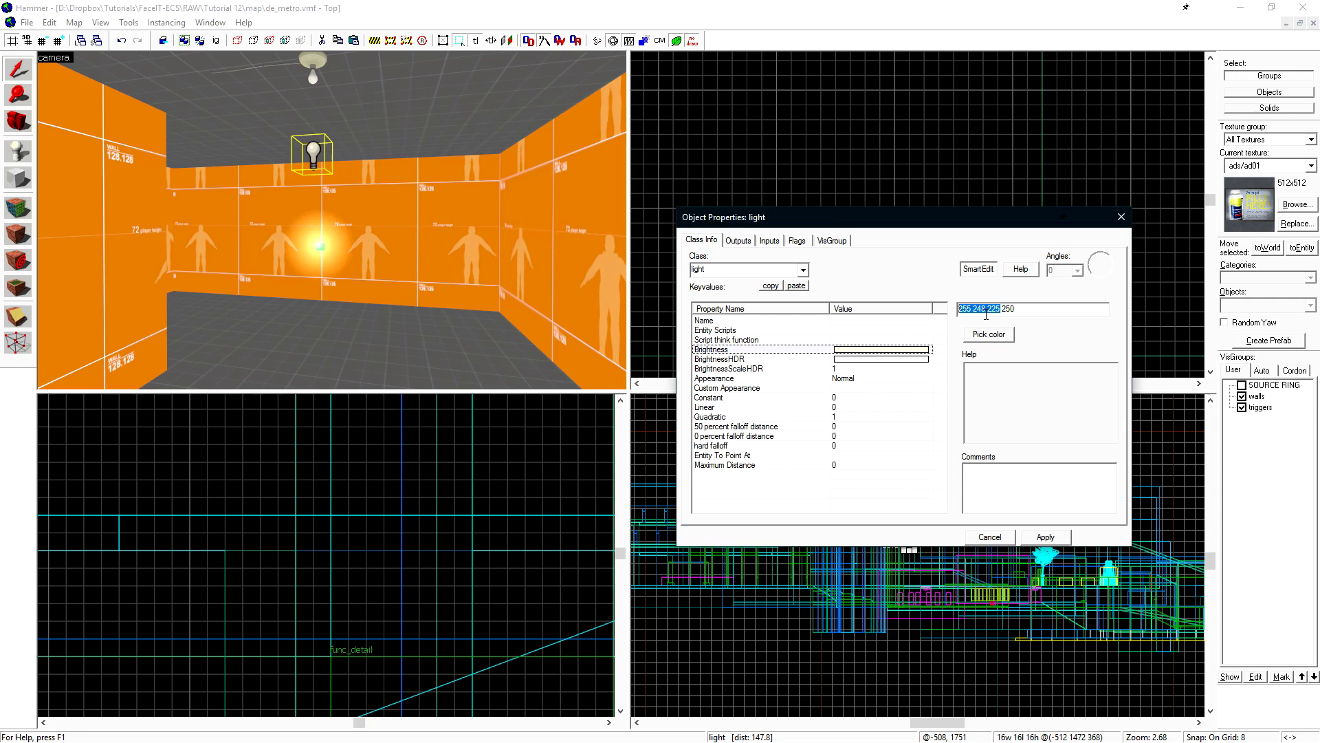
click(380, 262)
Step: Set the env_sprite's FX Color to the copied 255 248 225 and apply it
click(319, 246)
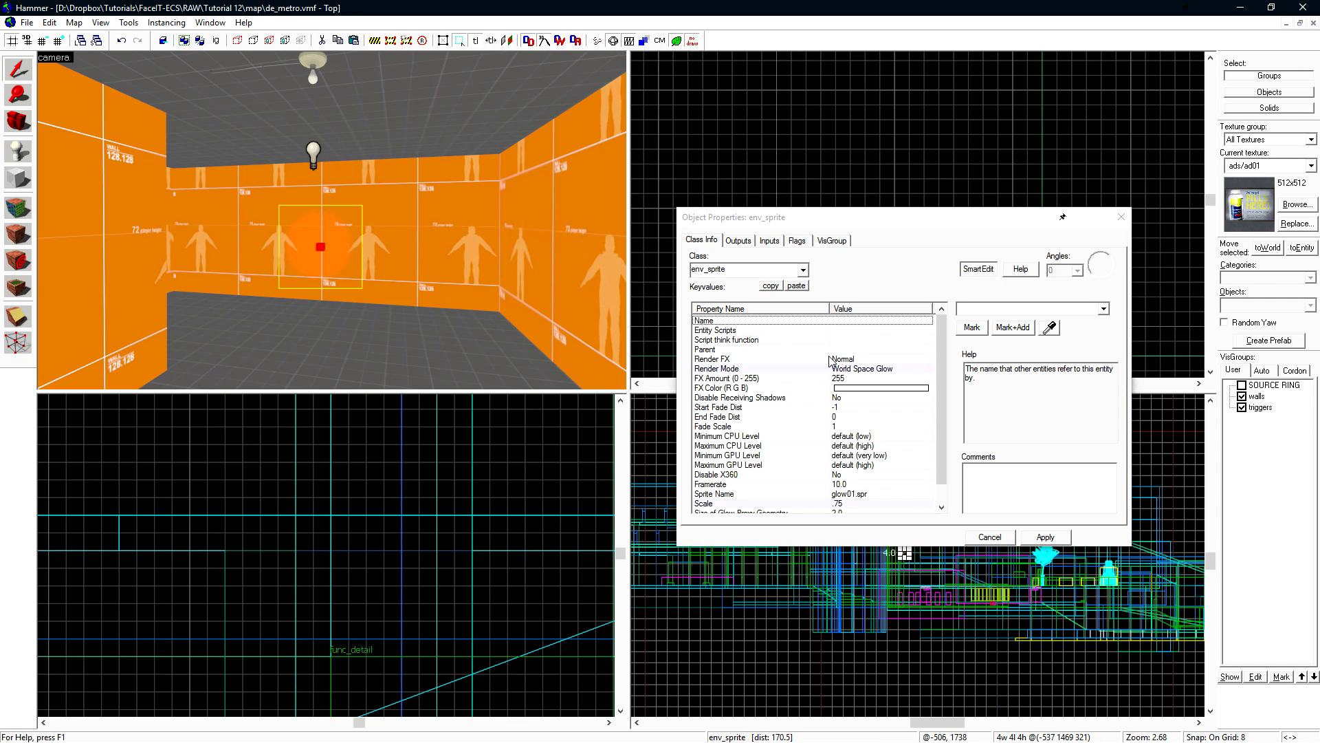
click(732, 389)
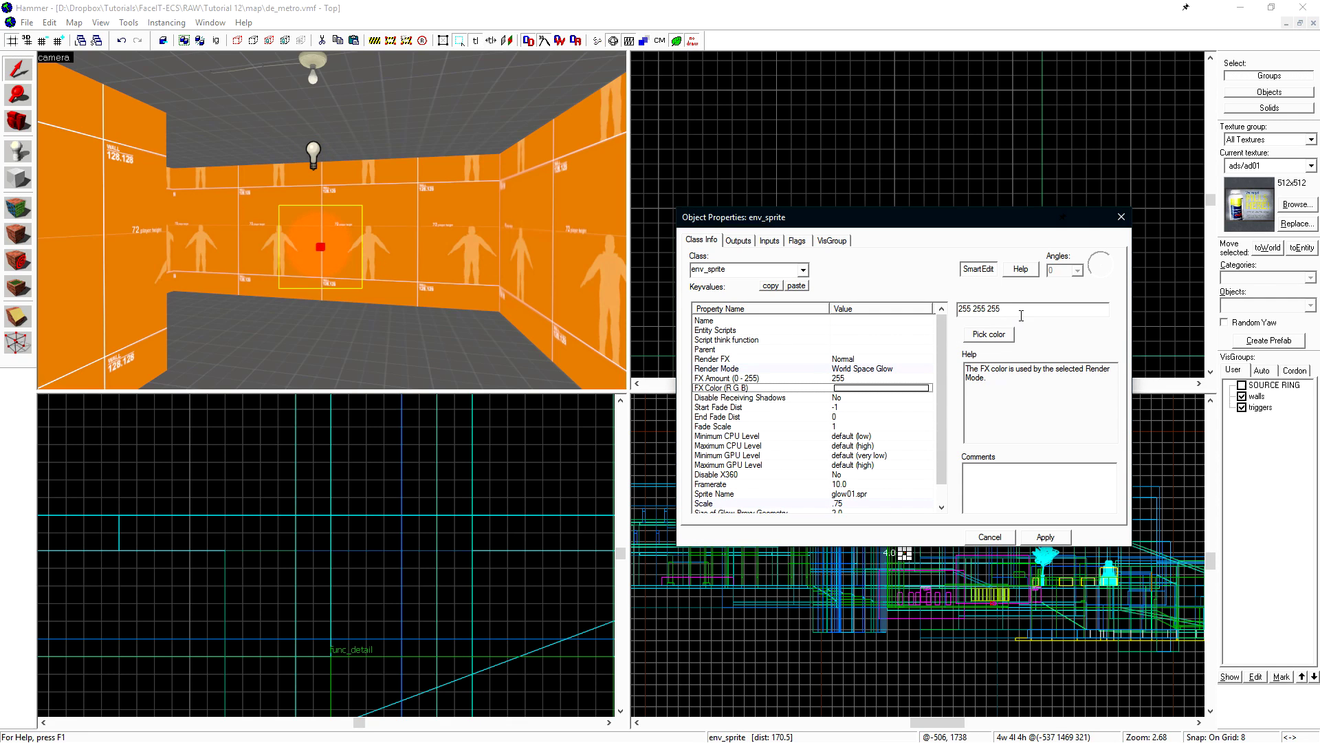
drag(1000, 309, 920, 313)
key(ctrl+v)
click(1043, 539)
Step: Choose sprites/glow06 as the env_sprite's material, inspect the glow up close in the camera view, and close its properties
scroll(918, 475, down, 1)
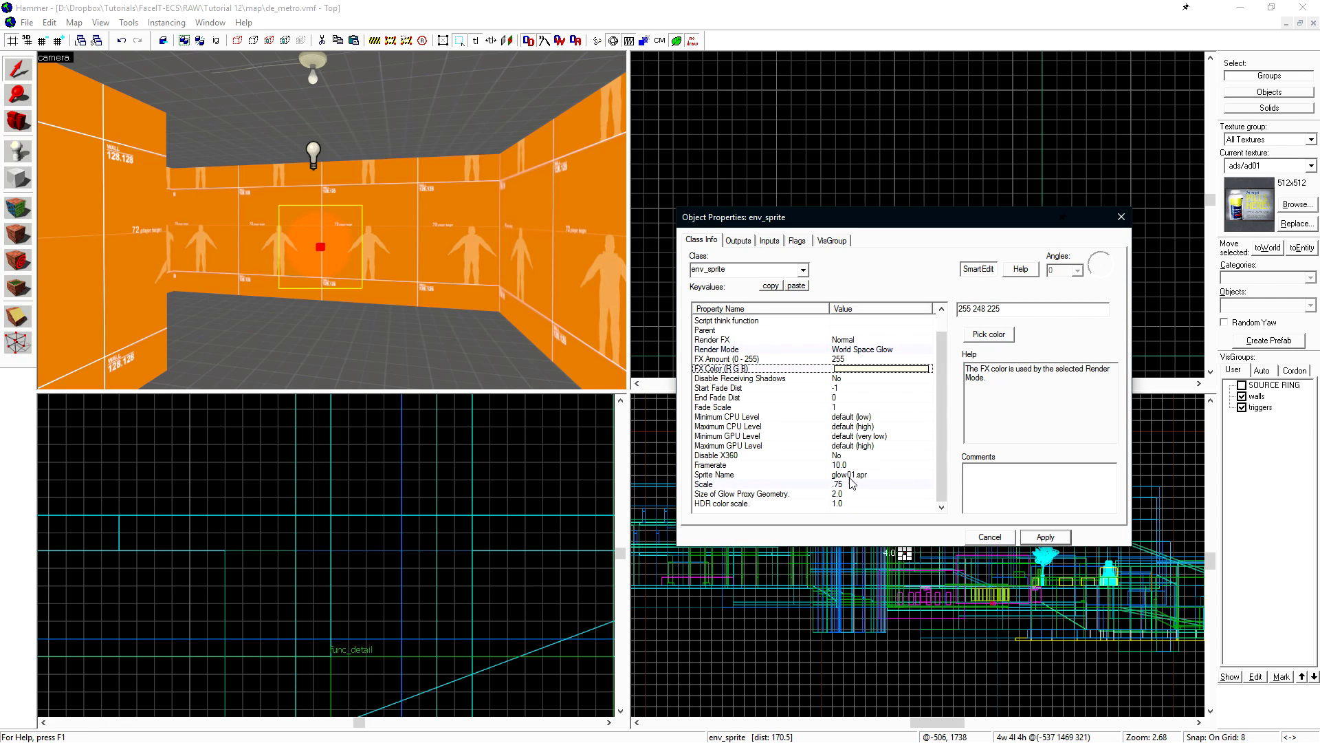
click(848, 477)
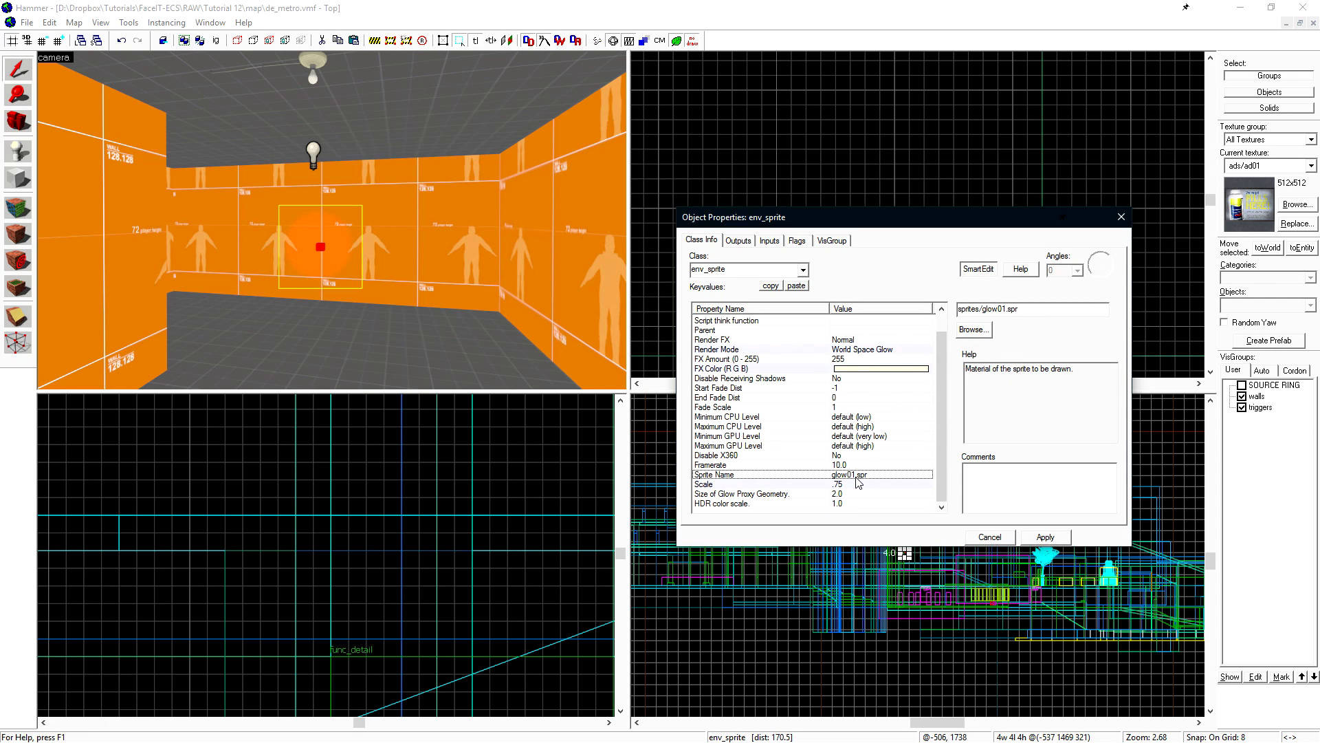
click(972, 329)
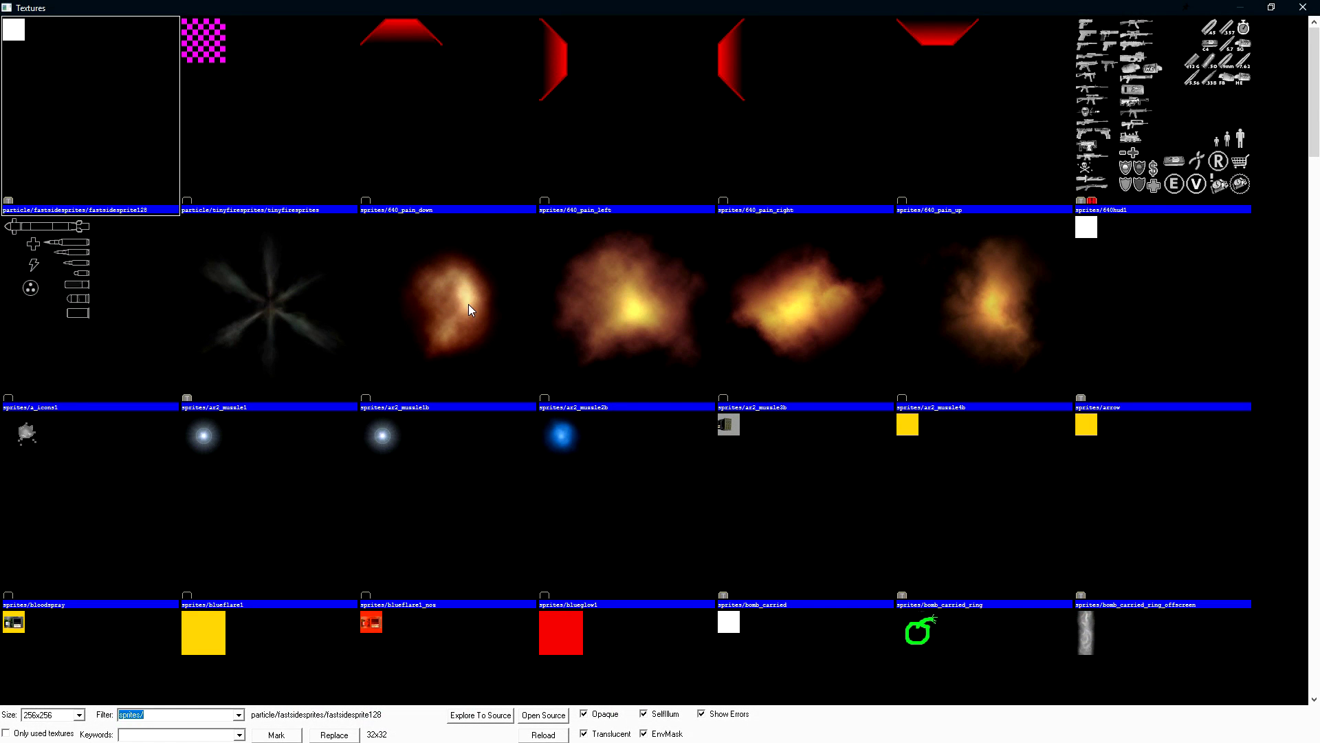
drag(1312, 60, 1296, 183)
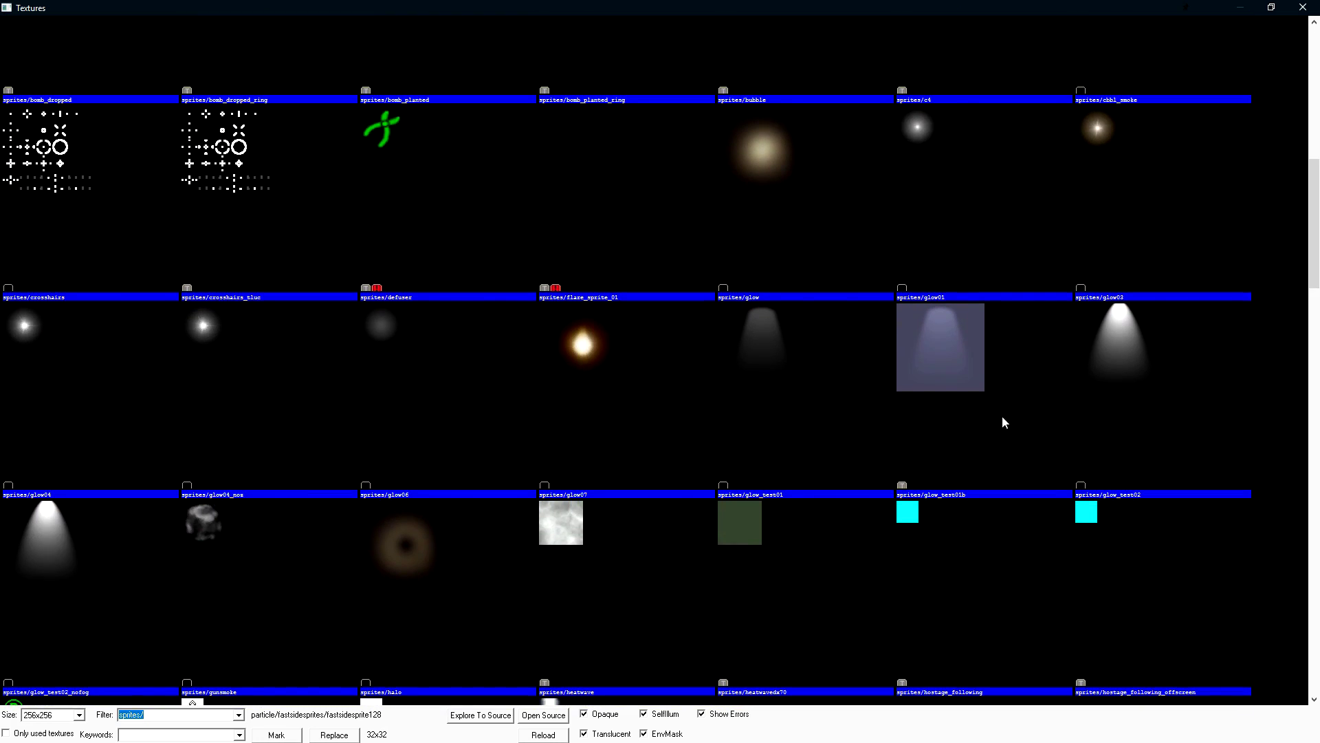
double_click(402, 497)
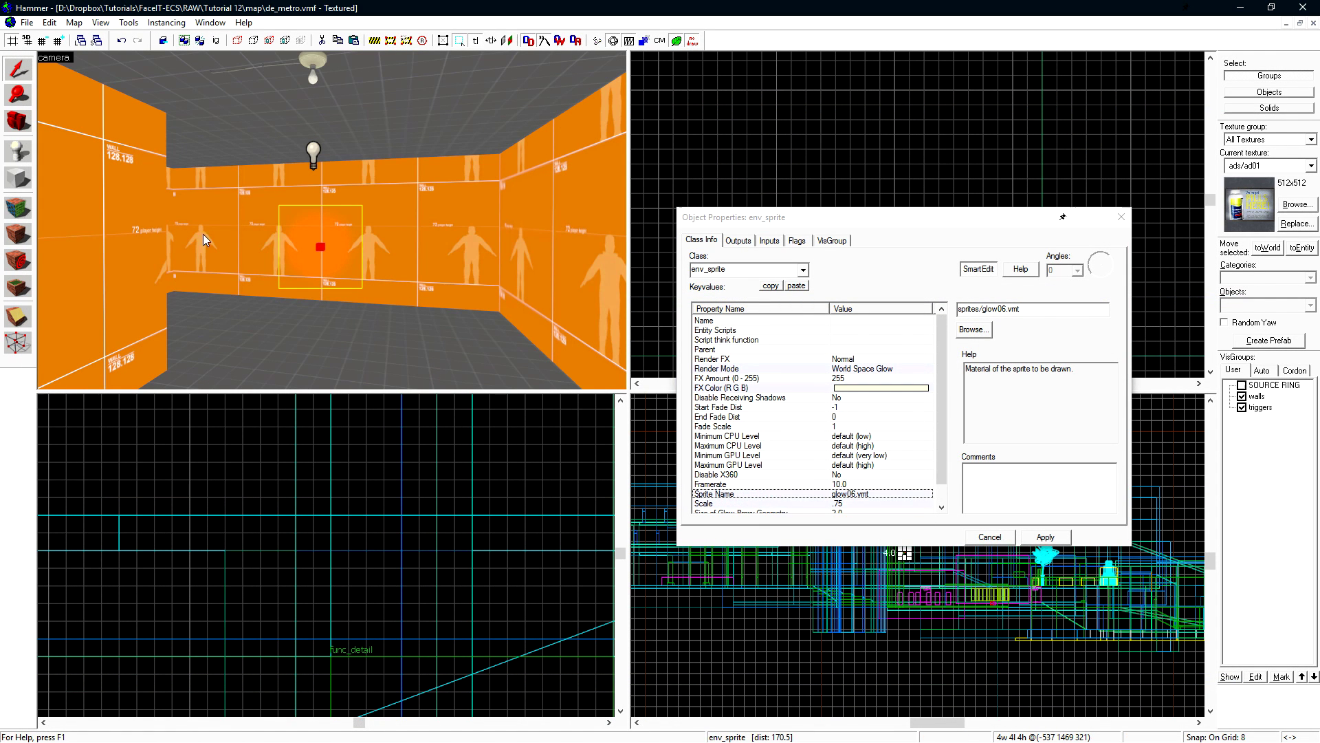
click(438, 274)
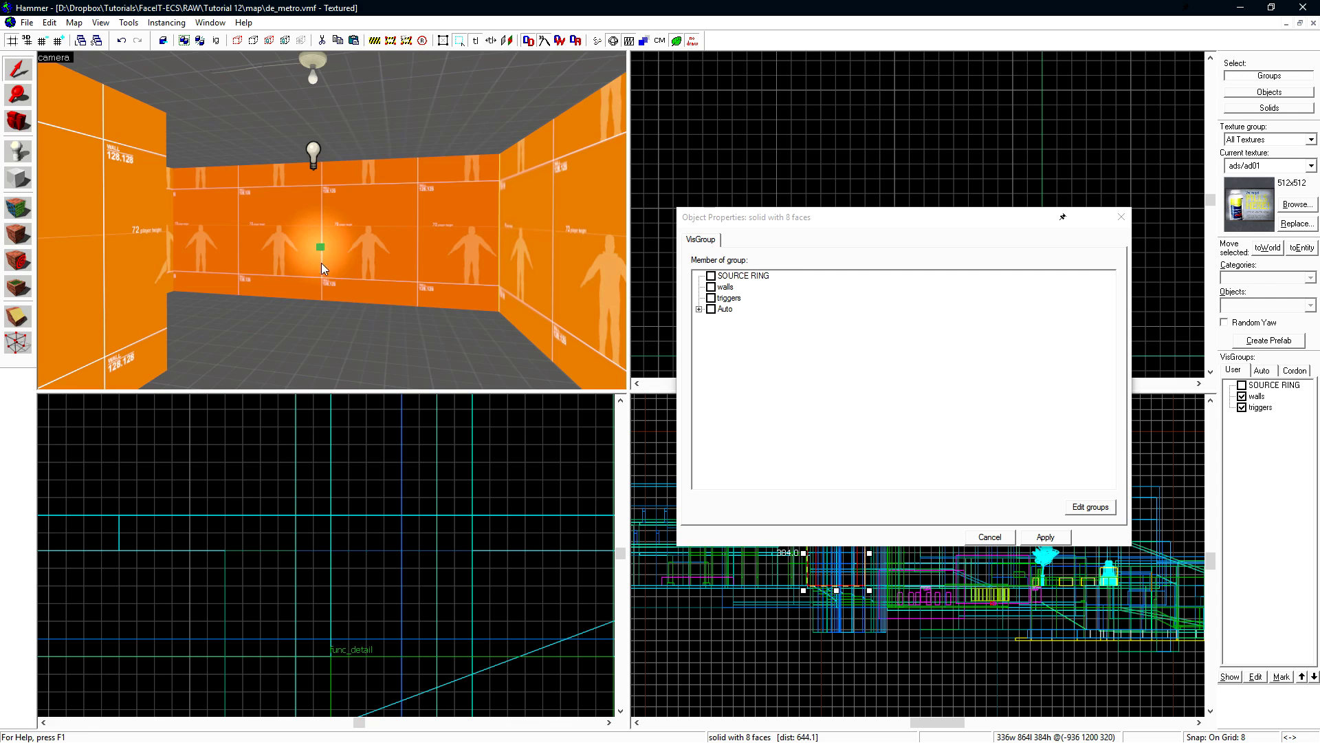
scroll(320, 268, up, 3)
click(312, 268)
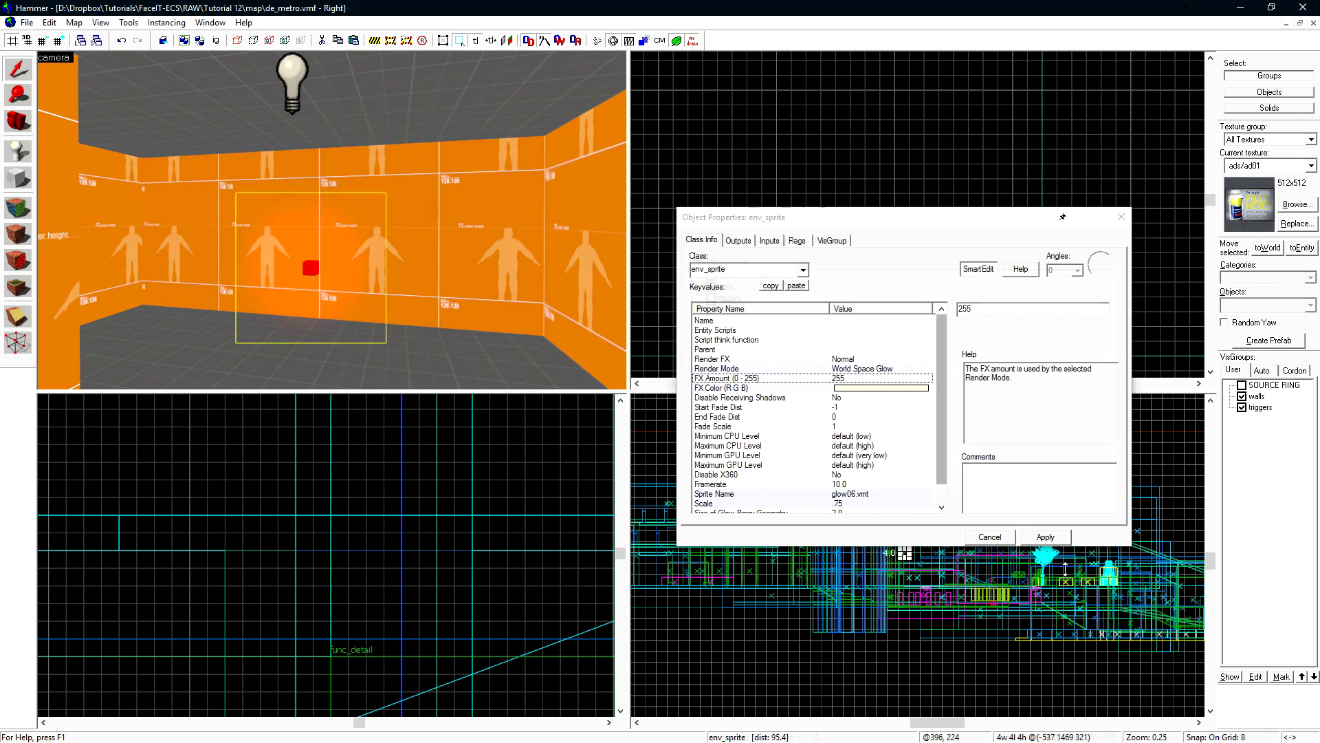
click(990, 536)
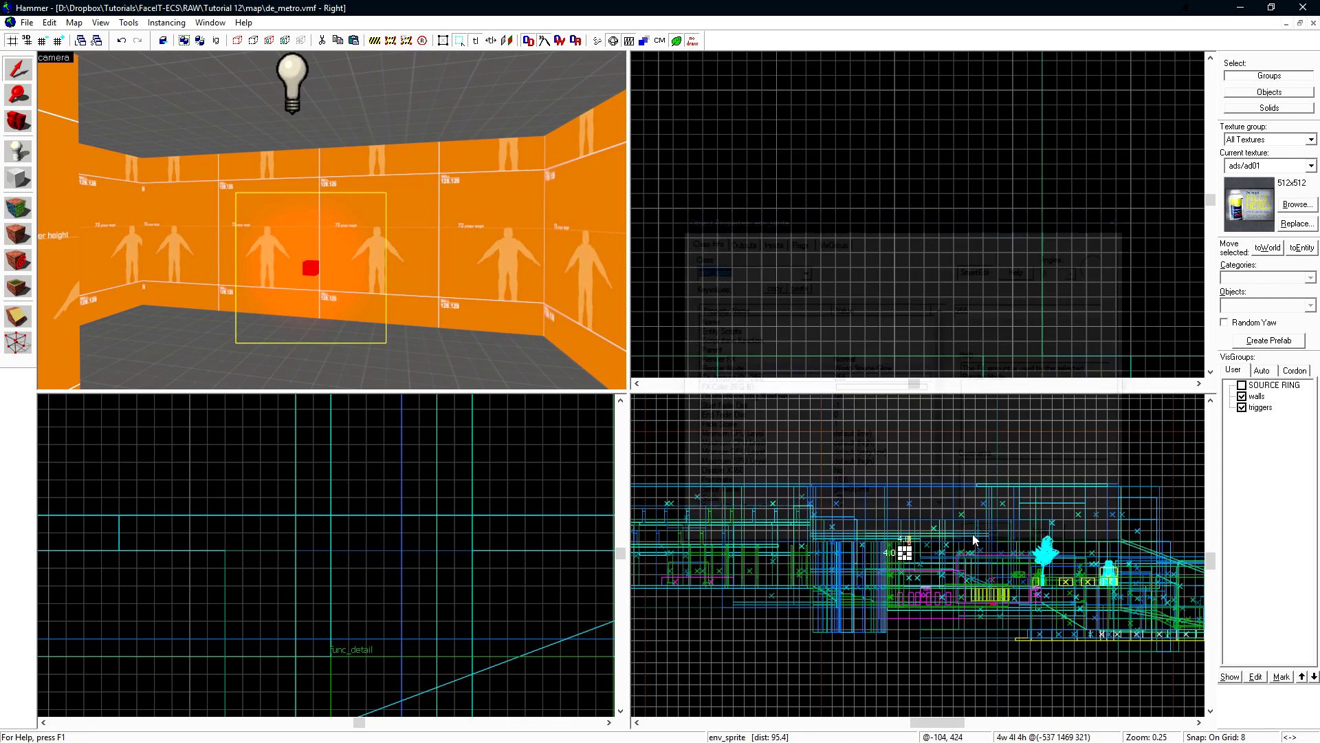
Step: Turn off grid snapping and move the env_sprite up onto the ceiling lamp's bulb in the side view
scroll(910, 569, up, 10)
scroll(944, 606, down, 2)
drag(887, 574, 946, 474)
scroll(947, 464, up, 5)
scroll(946, 474, up, 7)
key(shift+w)
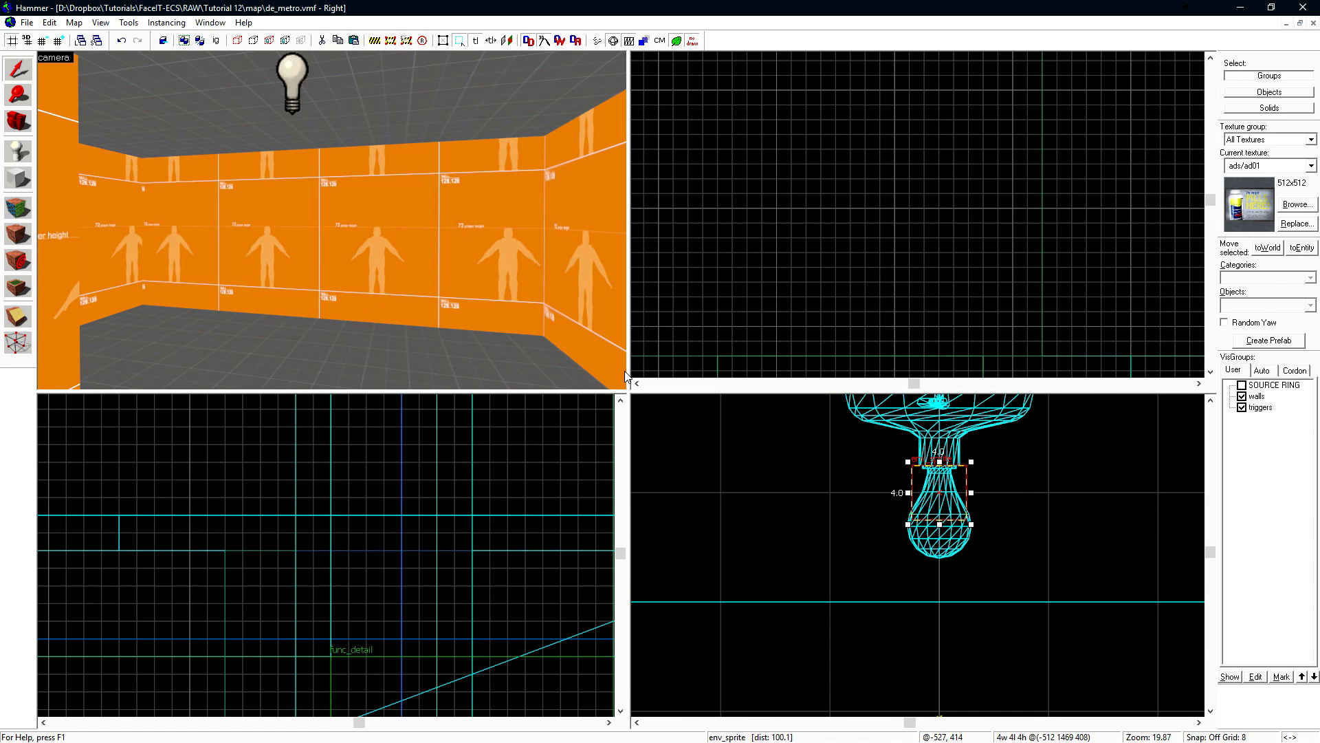
key(z)
key(z)
scroll(994, 526, up, 1)
drag(938, 503, 937, 536)
Step: Centre the env_sprite on the bulb in the top view and inspect its placement in the camera view
key(ctrl+e)
scroll(894, 206, up, 10)
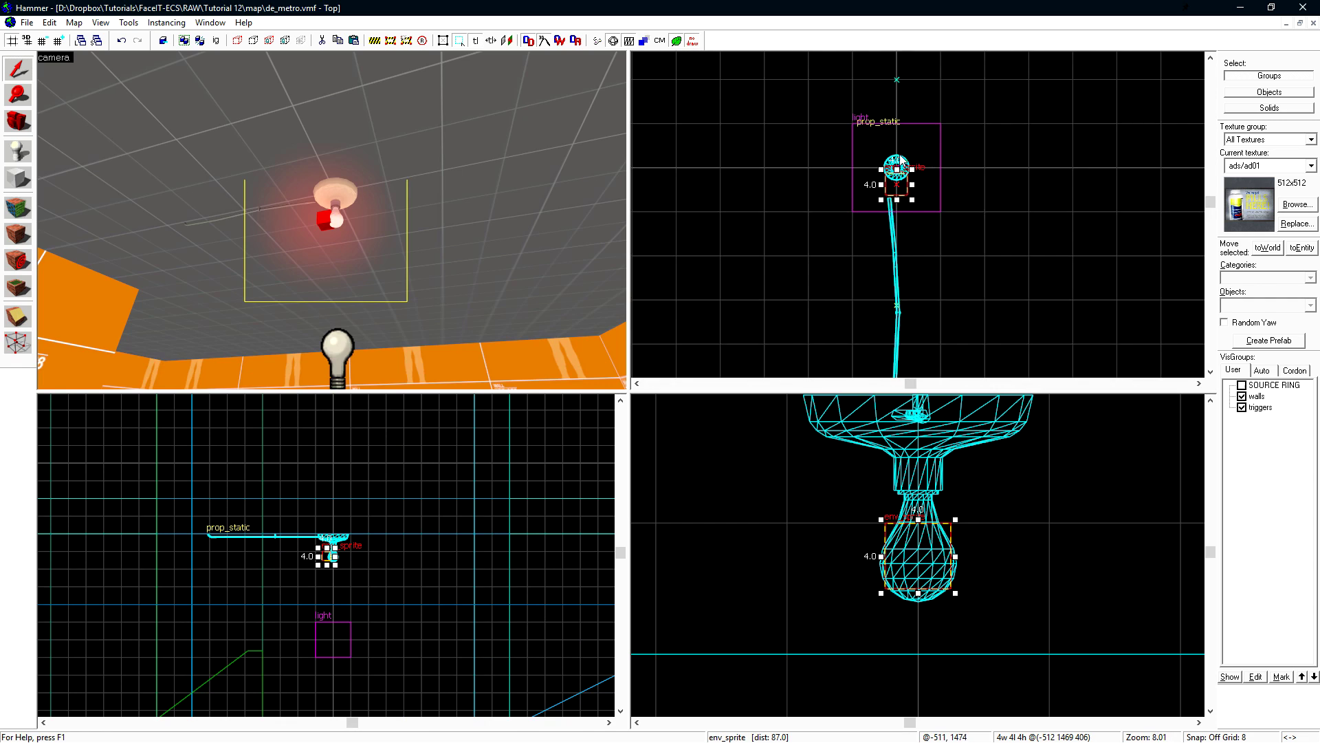
drag(894, 221, 894, 221)
key(z)
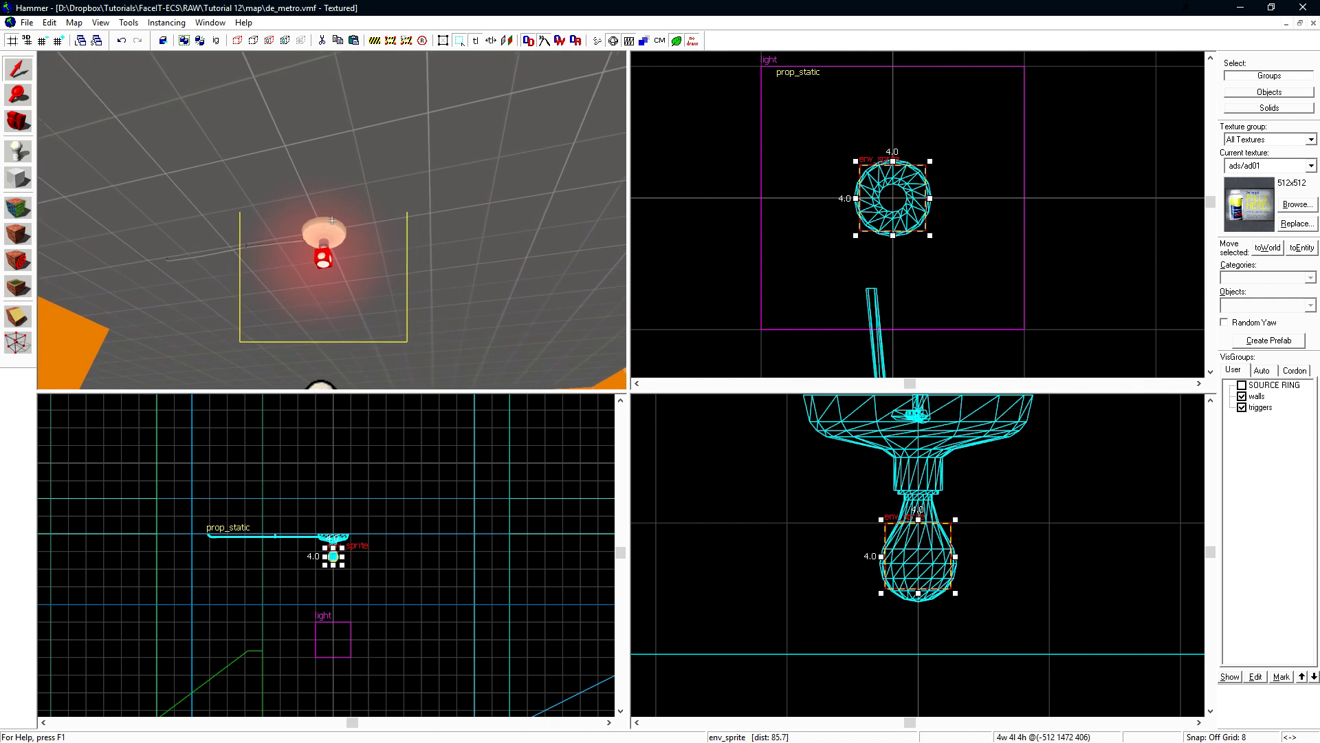
key(w)
key(z)
Step: Set the env_sprite's Size of Glow Proxy Geometry to 4 and apply it
key(alt+Return)
scroll(936, 372, down, 1)
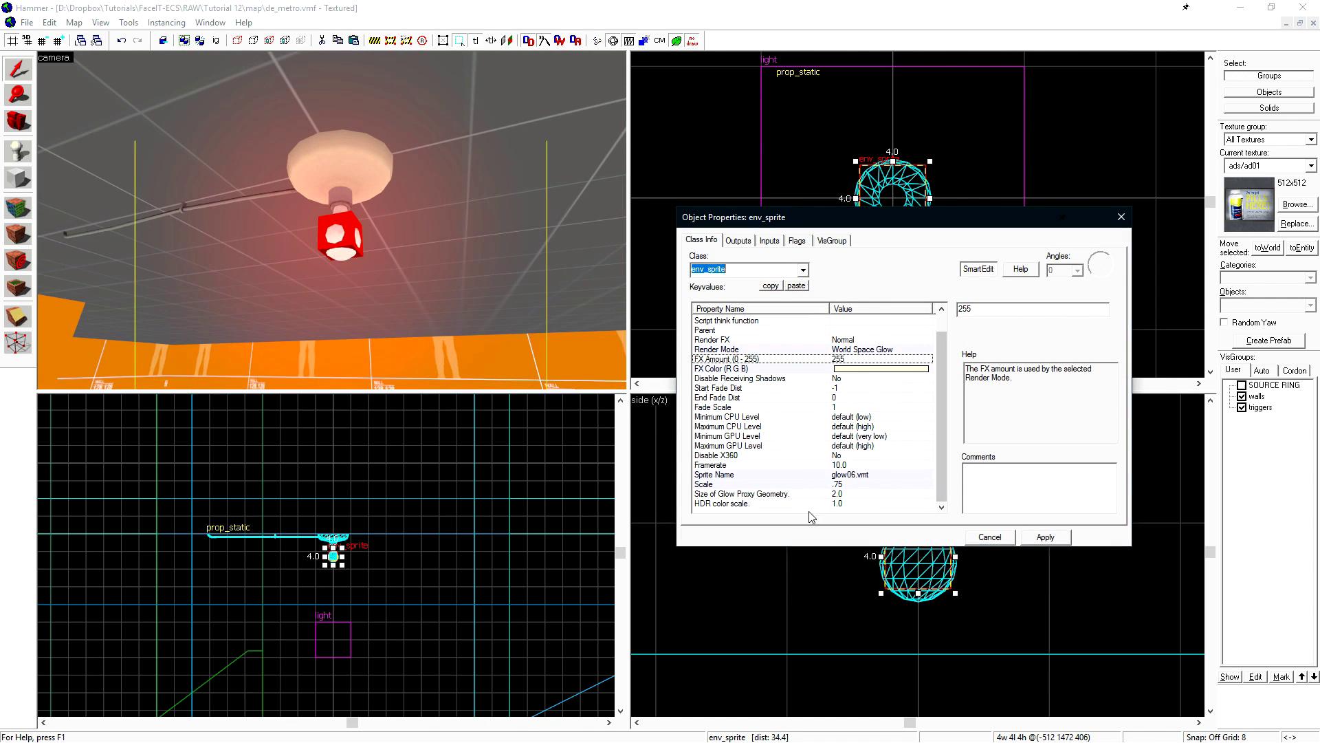
click(745, 496)
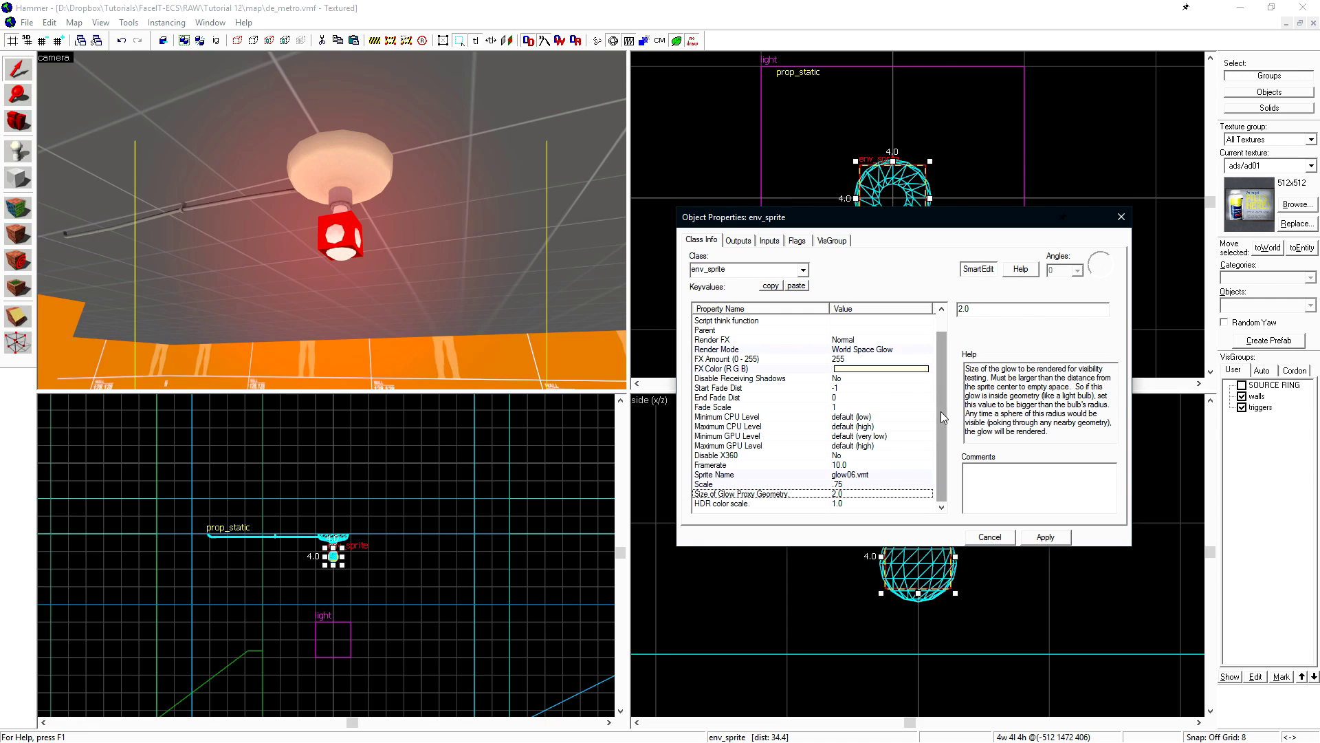
click(352, 246)
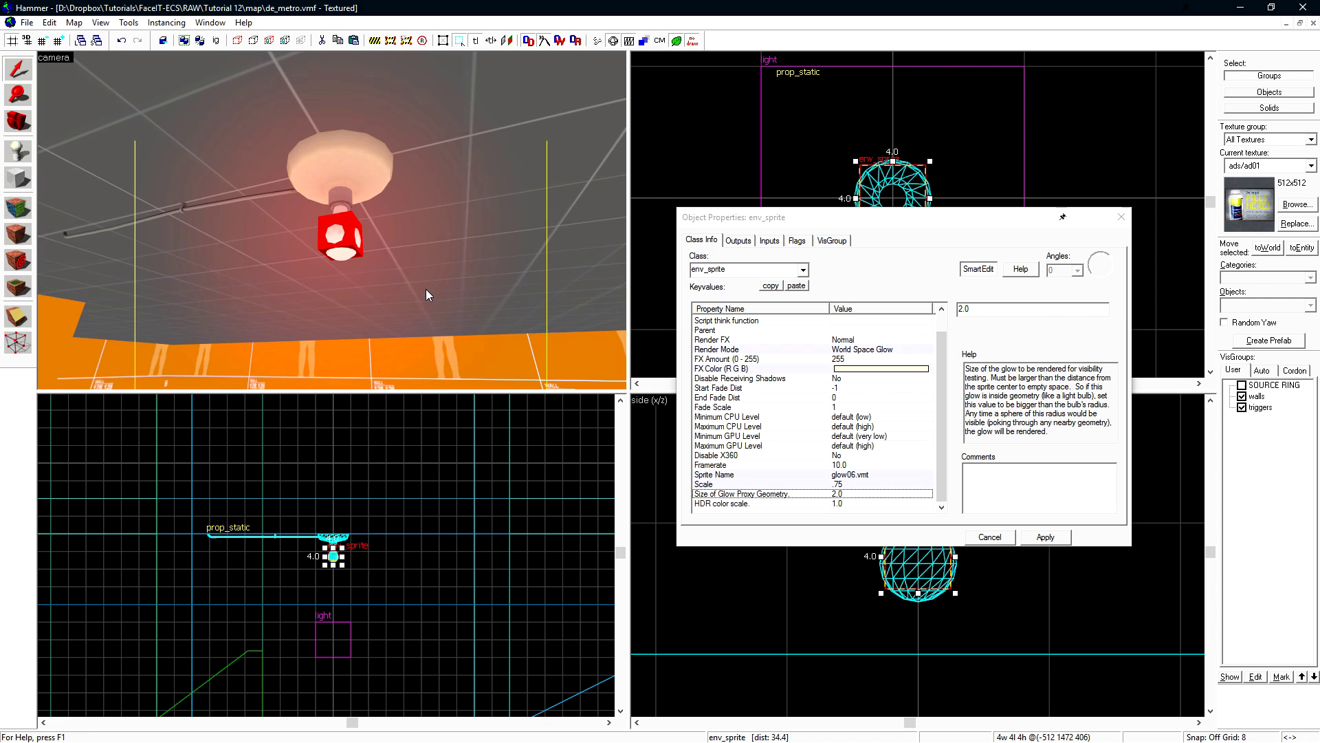
drag(975, 310, 942, 314)
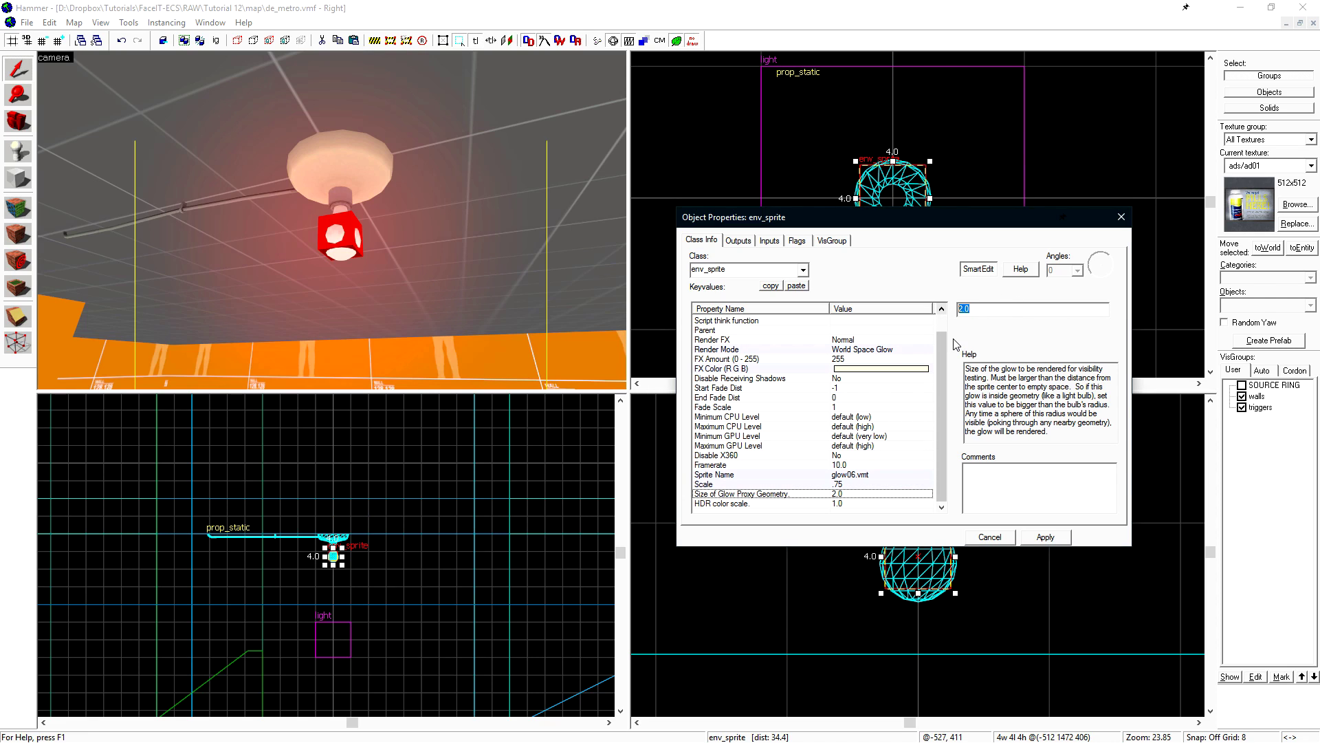
text(4)
click(1060, 539)
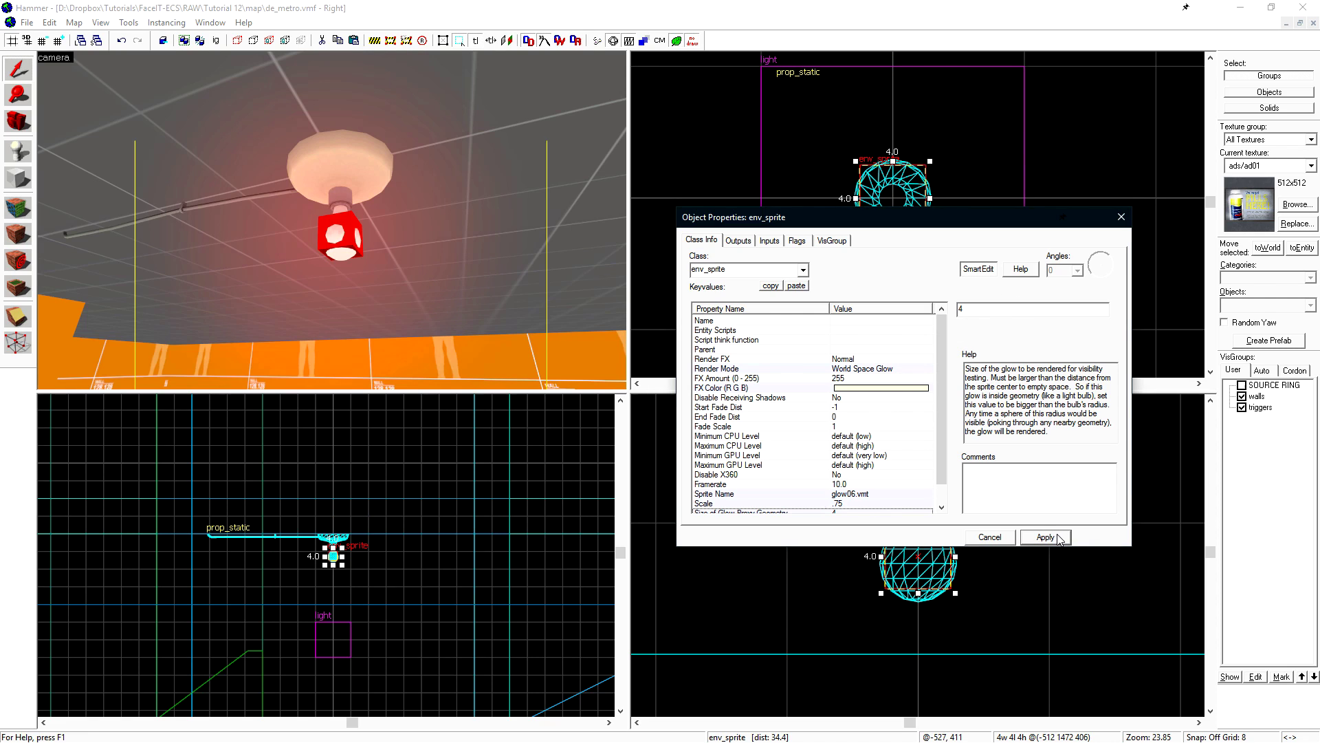
Step: Select the lamp prop, its env_sprite and the light together and place a copy about 134 units away along negative X
scroll(939, 465, down, 1)
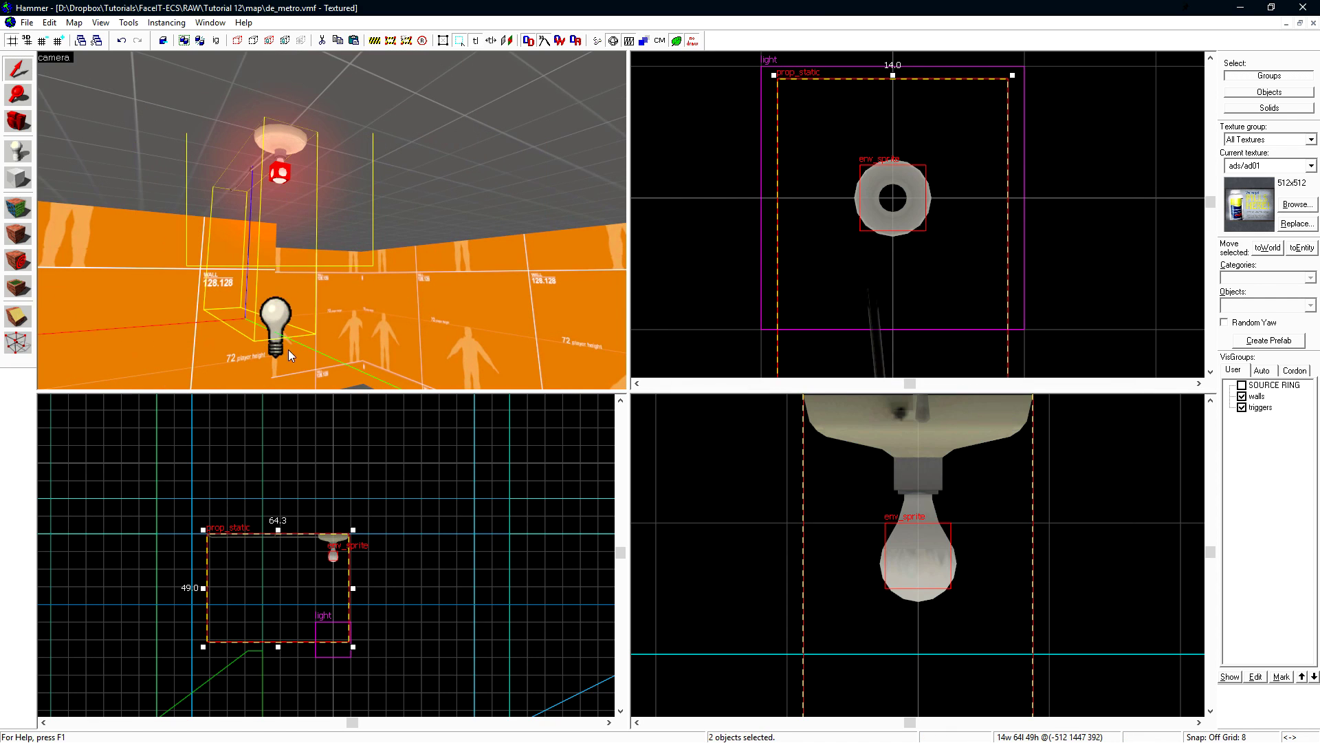
ctrl+click(287, 353)
scroll(875, 180, down, 6)
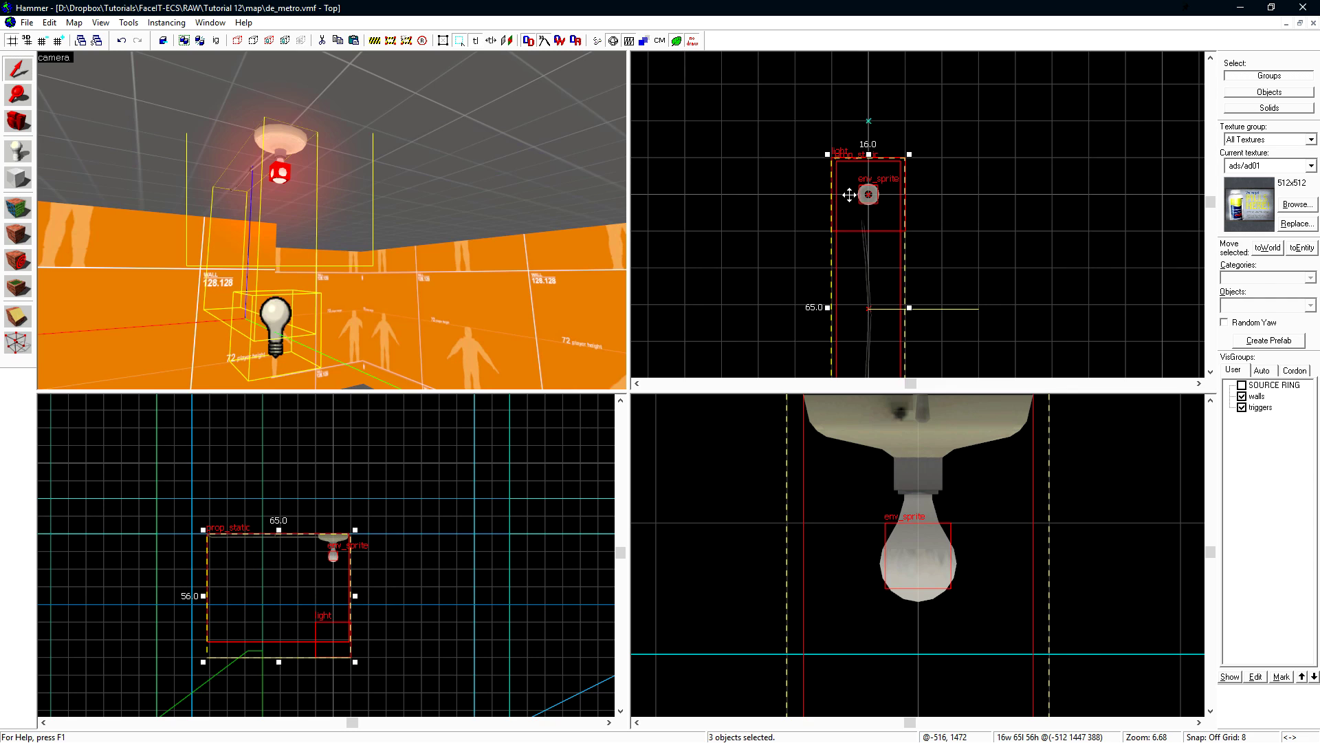
scroll(874, 177, up, 1)
mouse_move(872, 208)
shift+mouse_down()
mouse_move(702, 206)
mouse_move(779, 204)
shift+mouse_up()
scroll(711, 208, up, 2)
Step: Set the duplicated lamp's env_sprite FX Amount to 100, apply it, and close the properties
key(z)
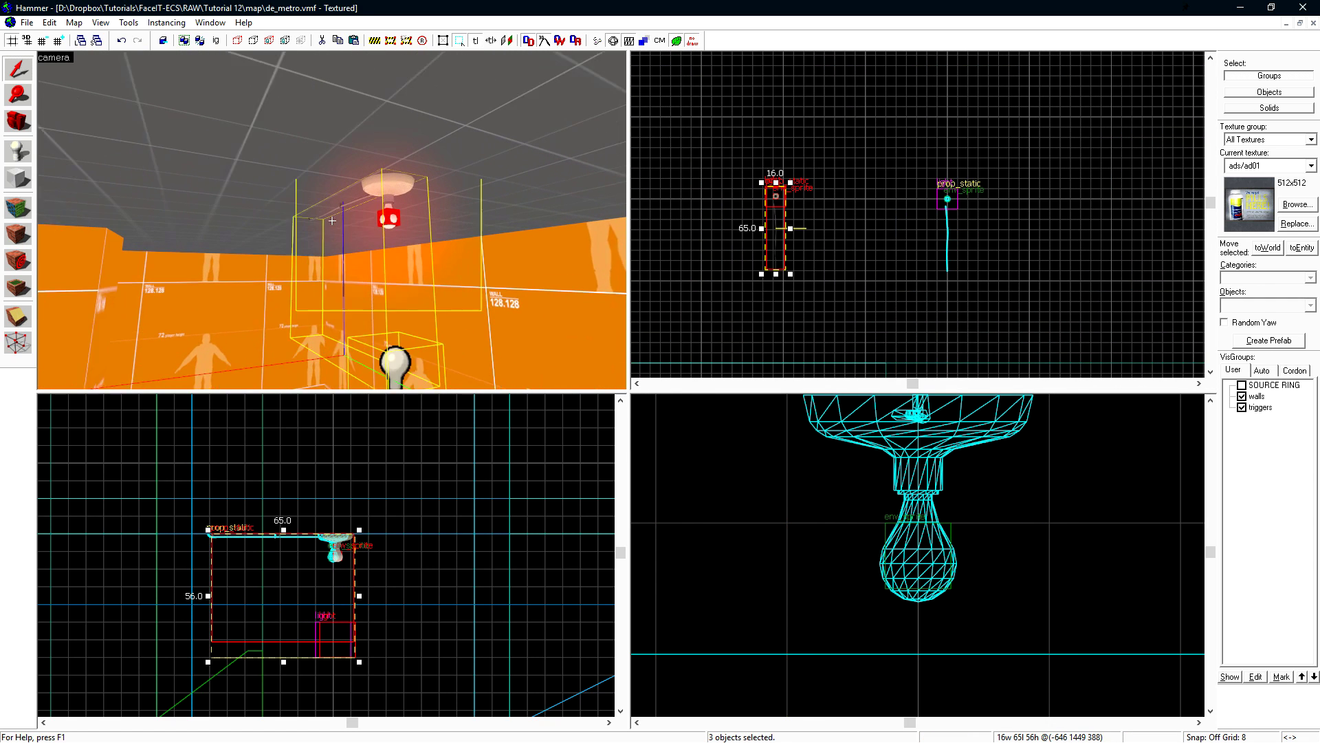
key(z)
click(387, 214)
key(alt+Return)
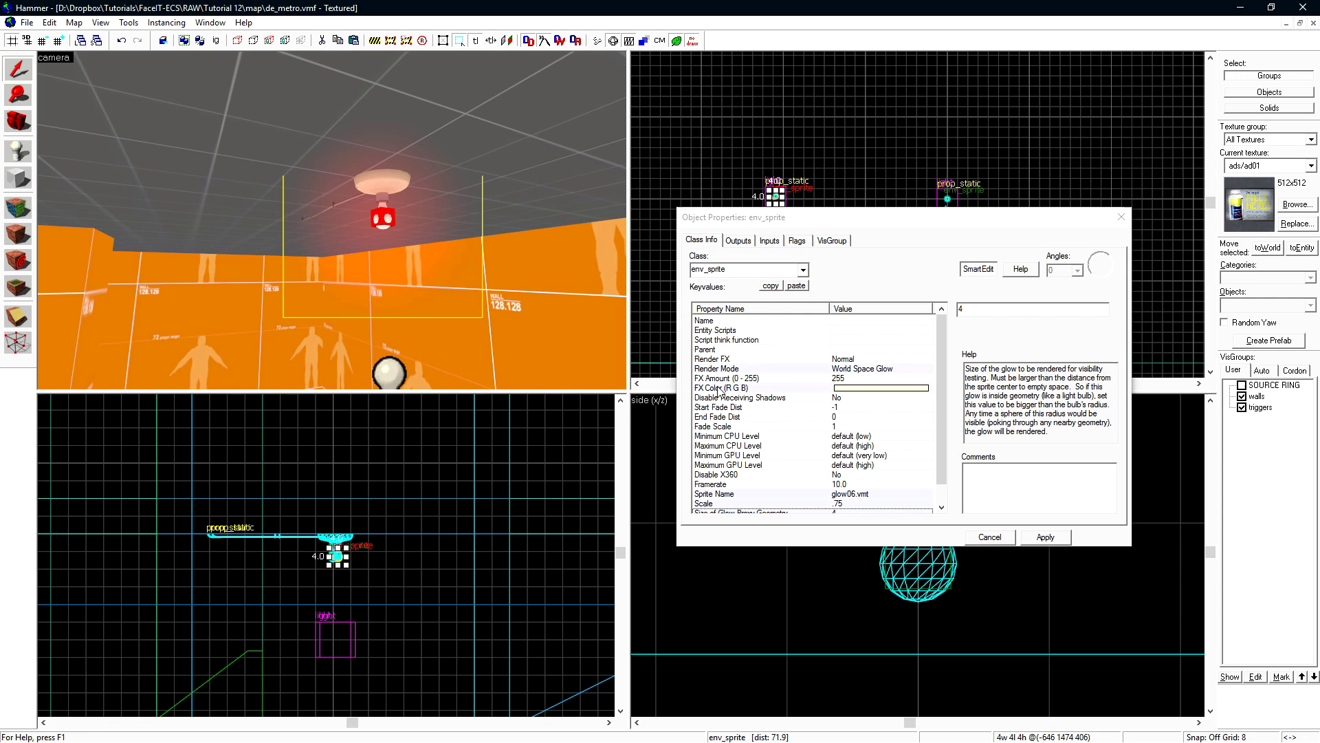
click(725, 379)
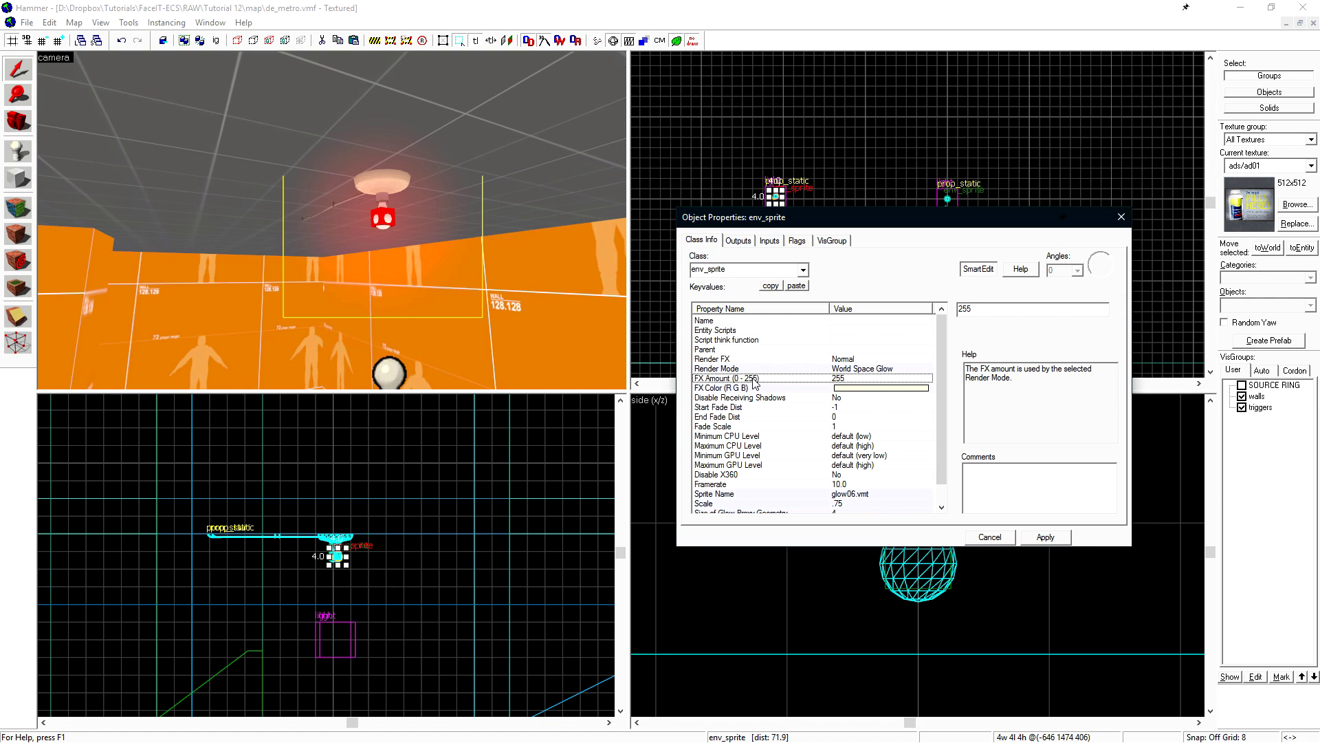
double_click(963, 309)
text(100)
click(1045, 539)
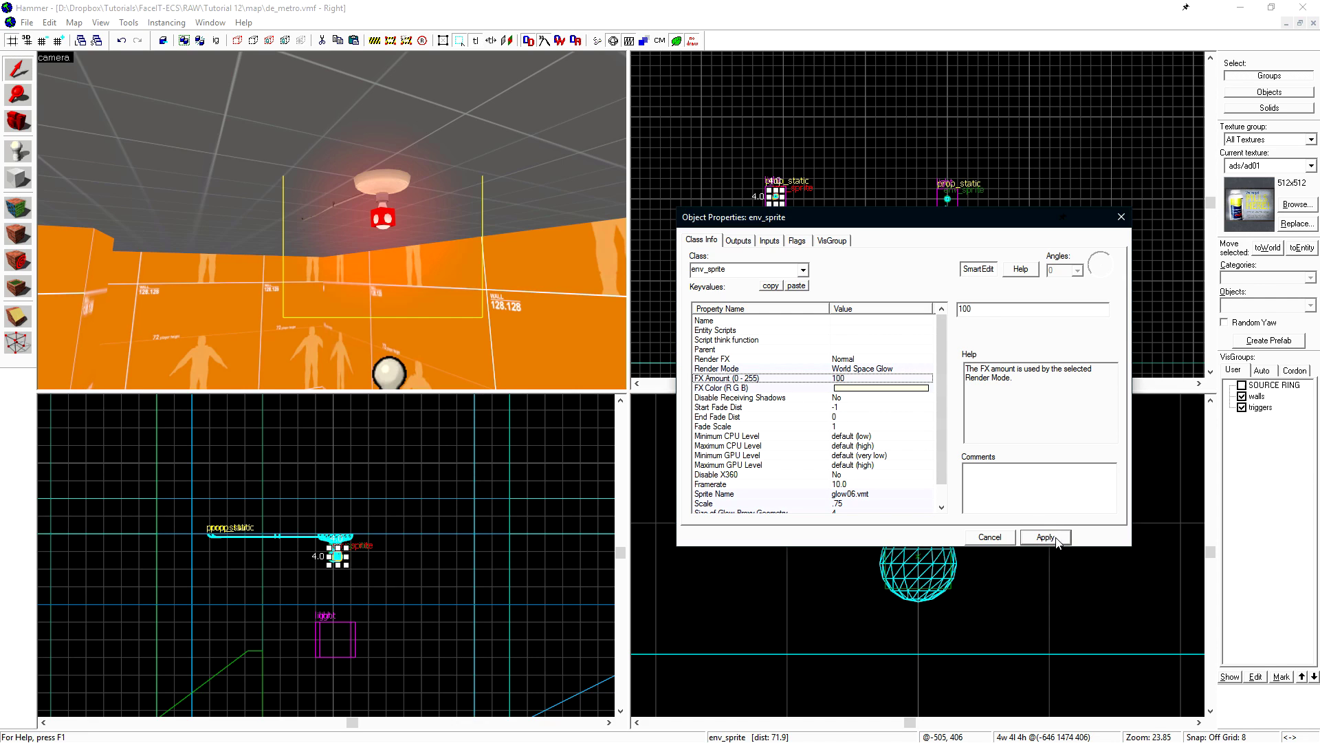
click(1057, 539)
click(1016, 564)
click(1121, 217)
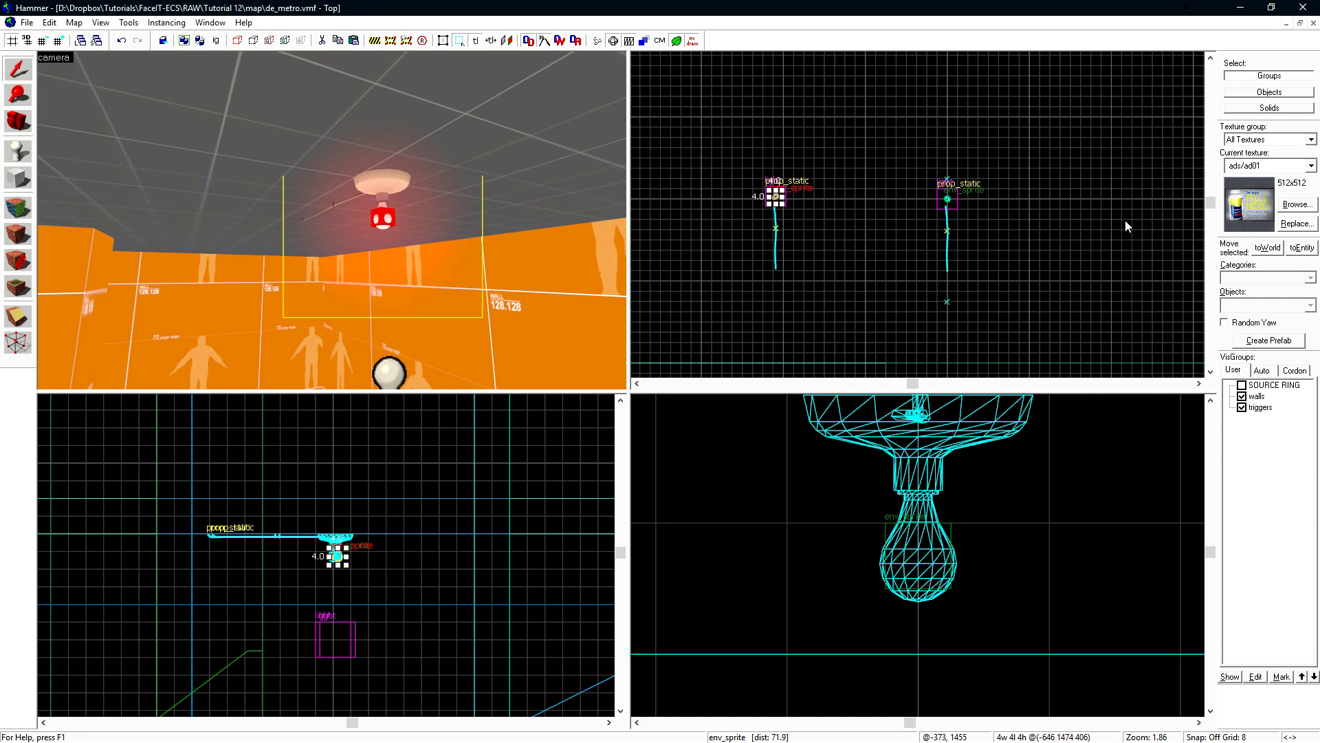
Step: Compile de_metro using the Full compile - HDR only configuration
click(598, 41)
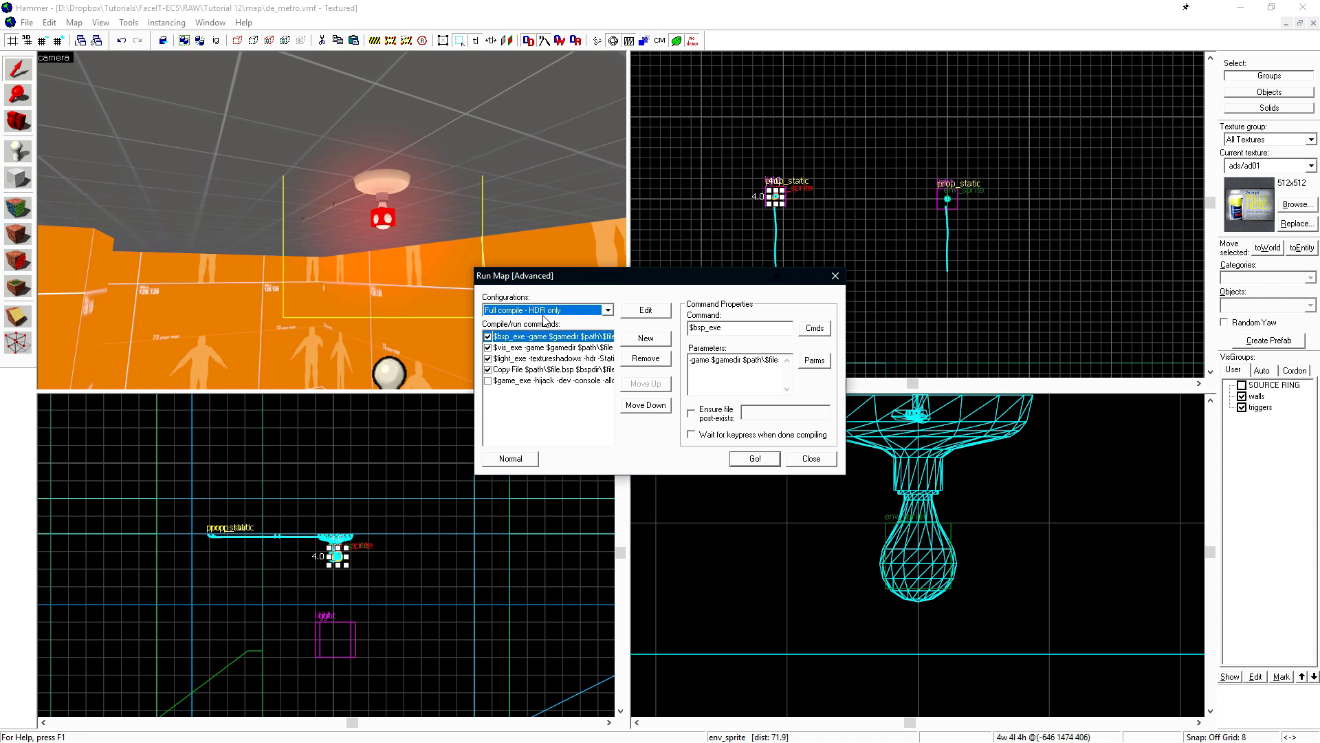
click(777, 457)
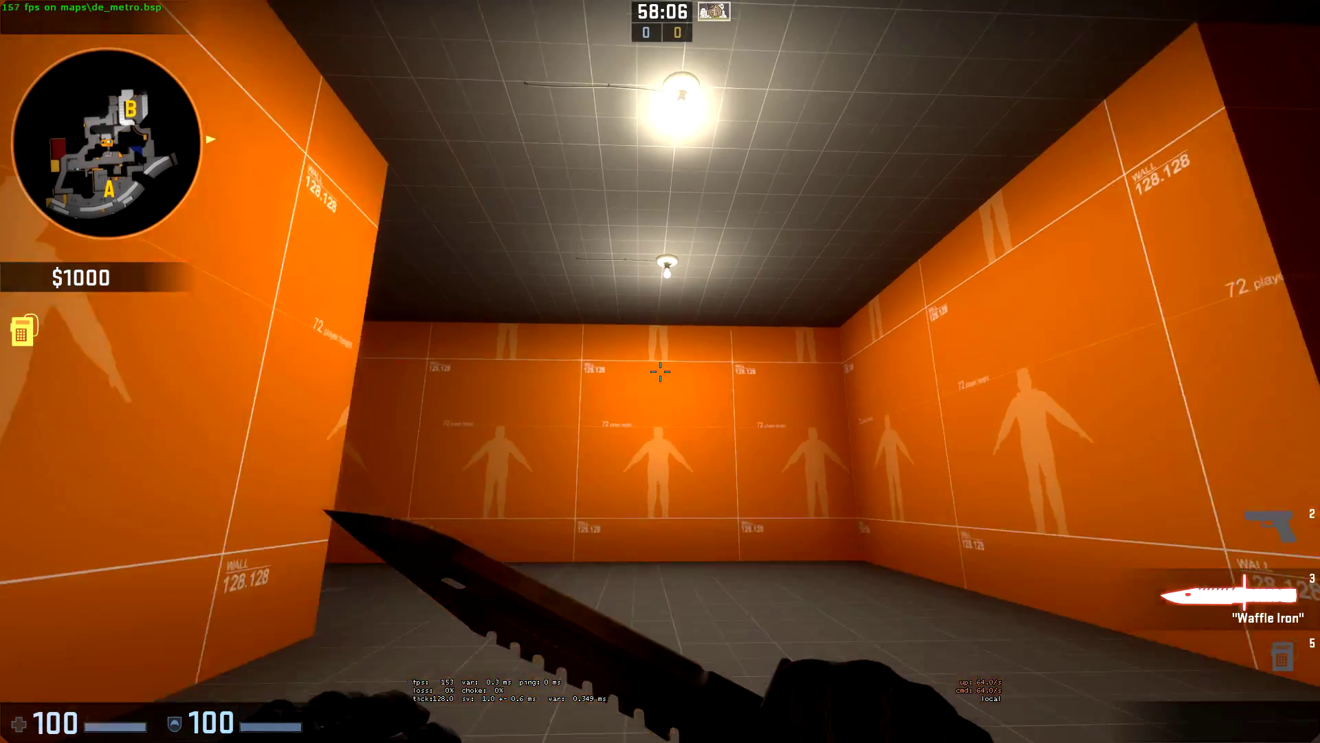
Step: Walk around the two ceiling lamps in the running map and compare their glows from near and far
key(s)
key(w)
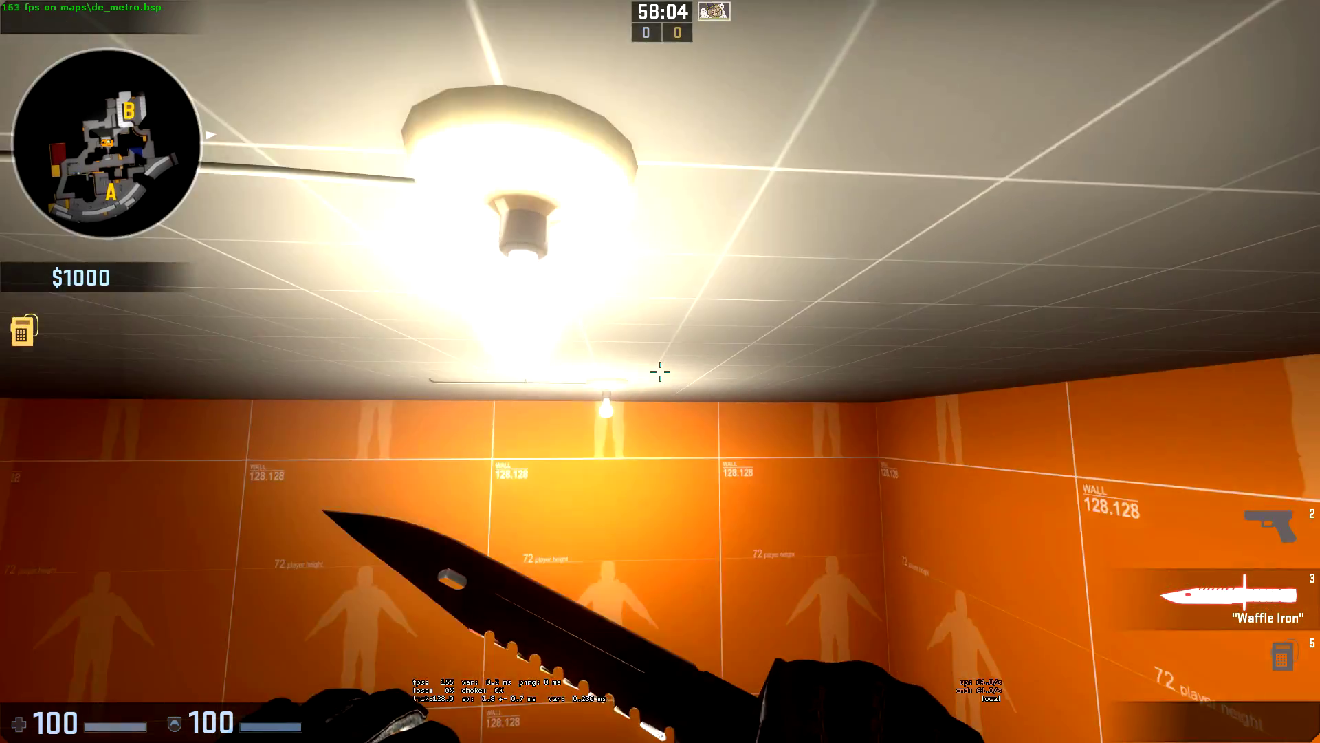
key(s)
key(a)
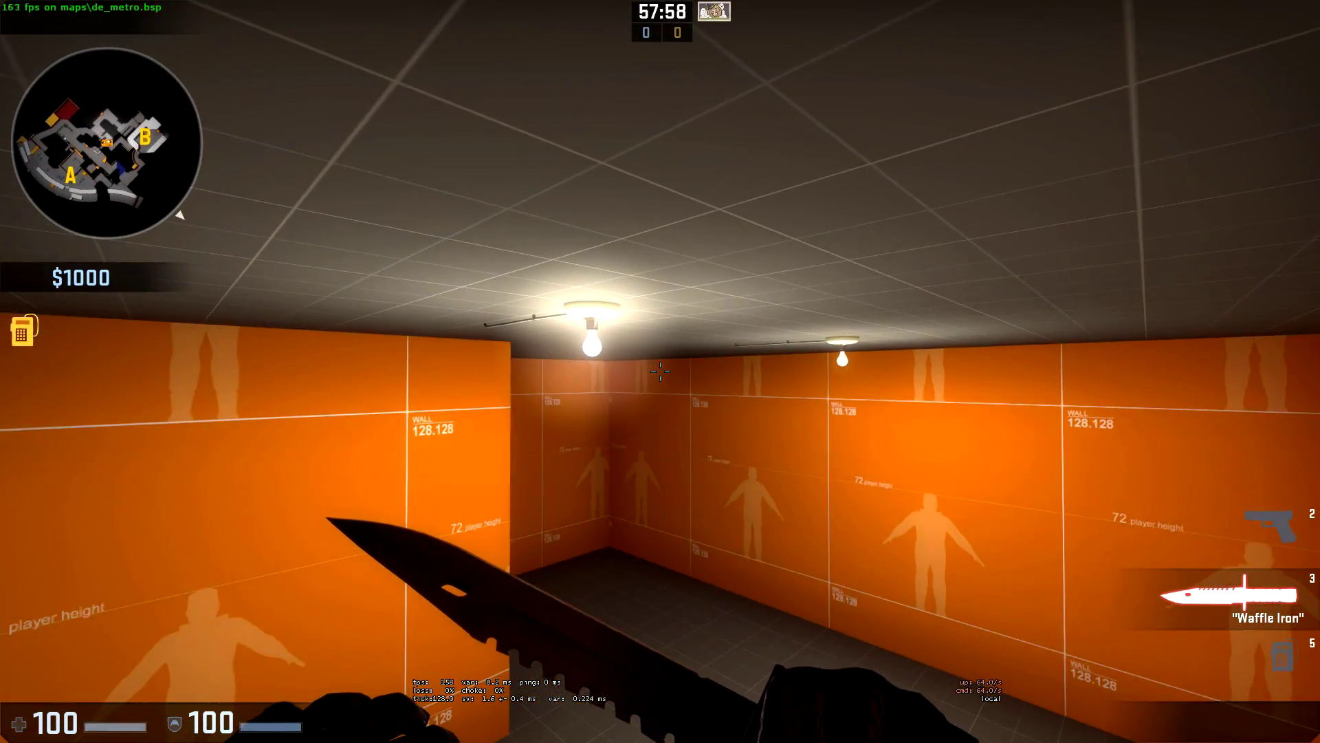
Step: Turn off sprite rendering in the running map with the console command r_drawsprites 0
key(grave)
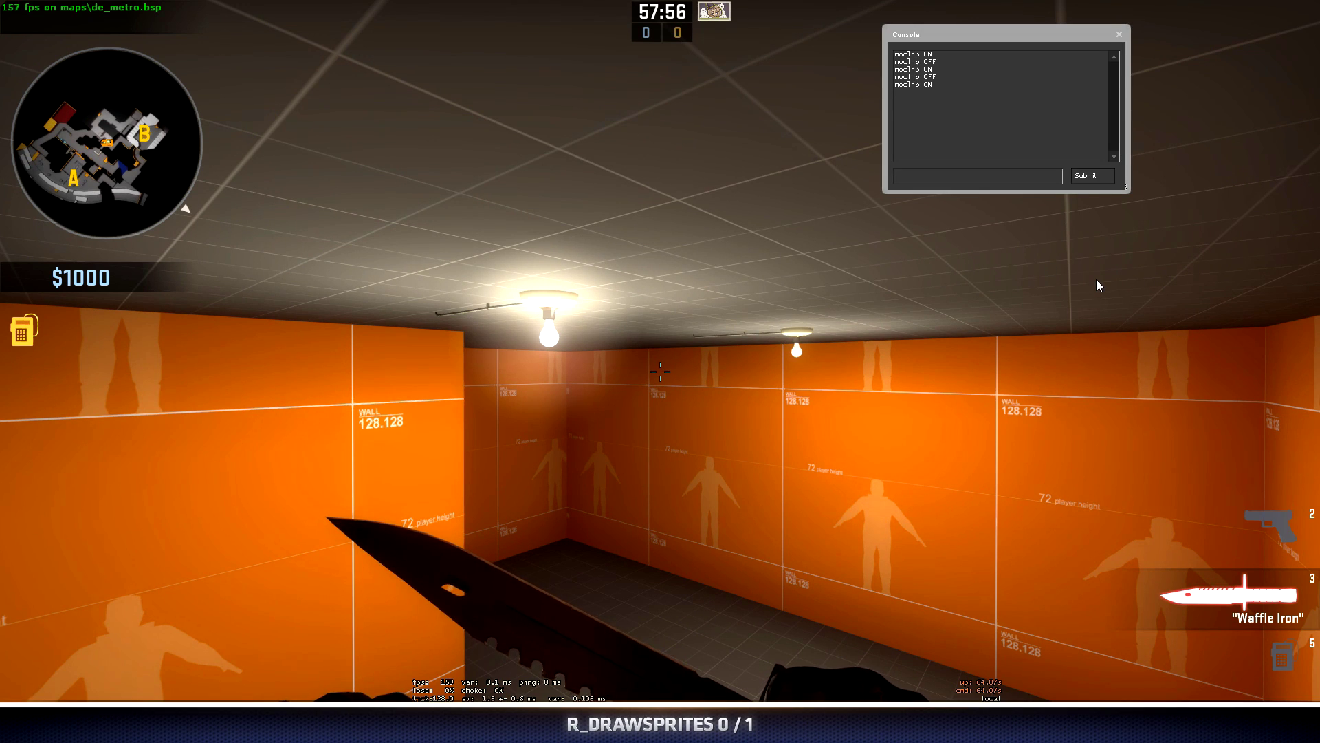
text(r_draws)
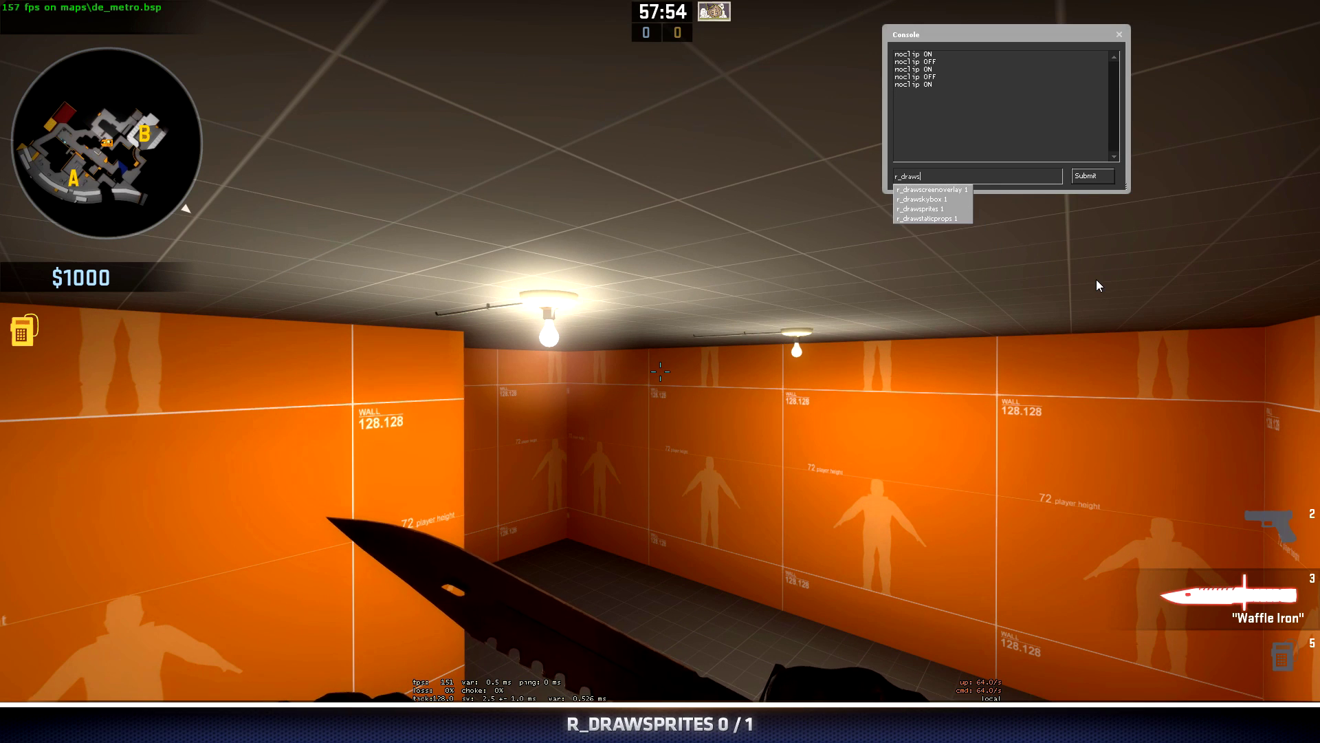
text(prites 0)
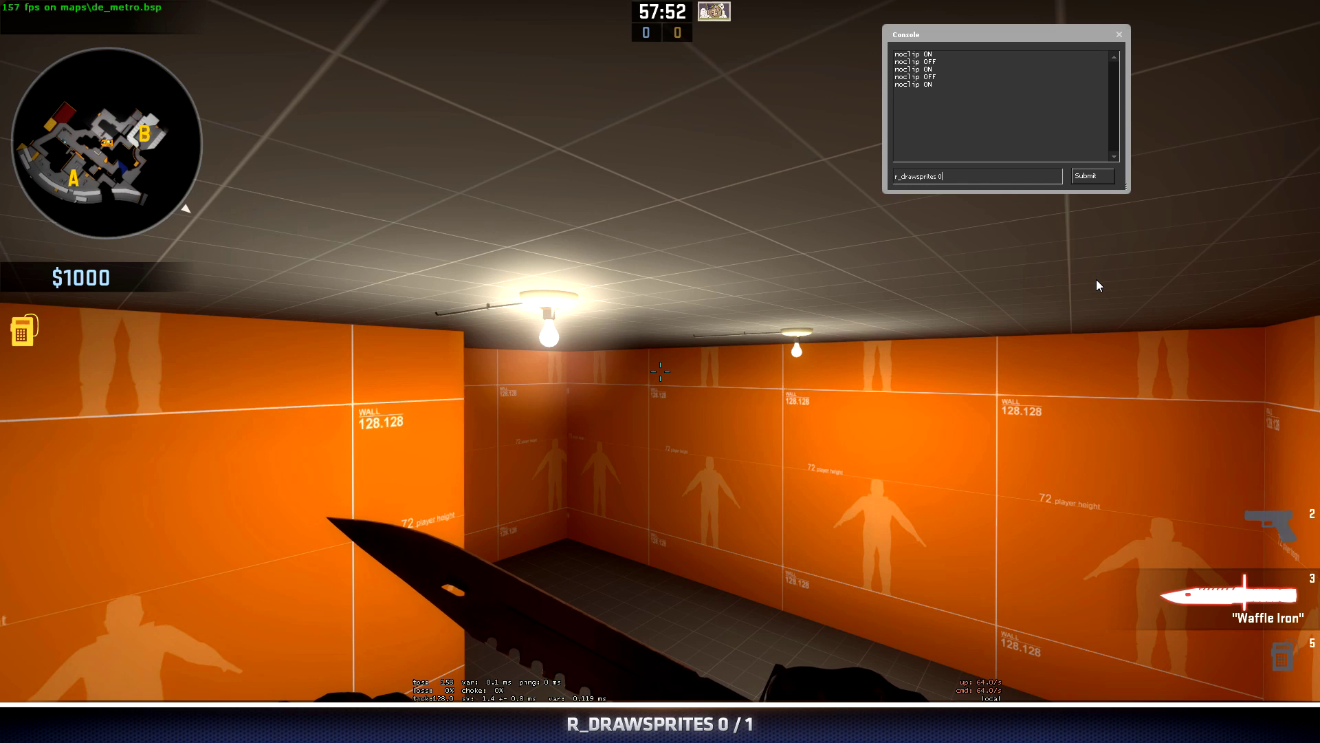
key(Return)
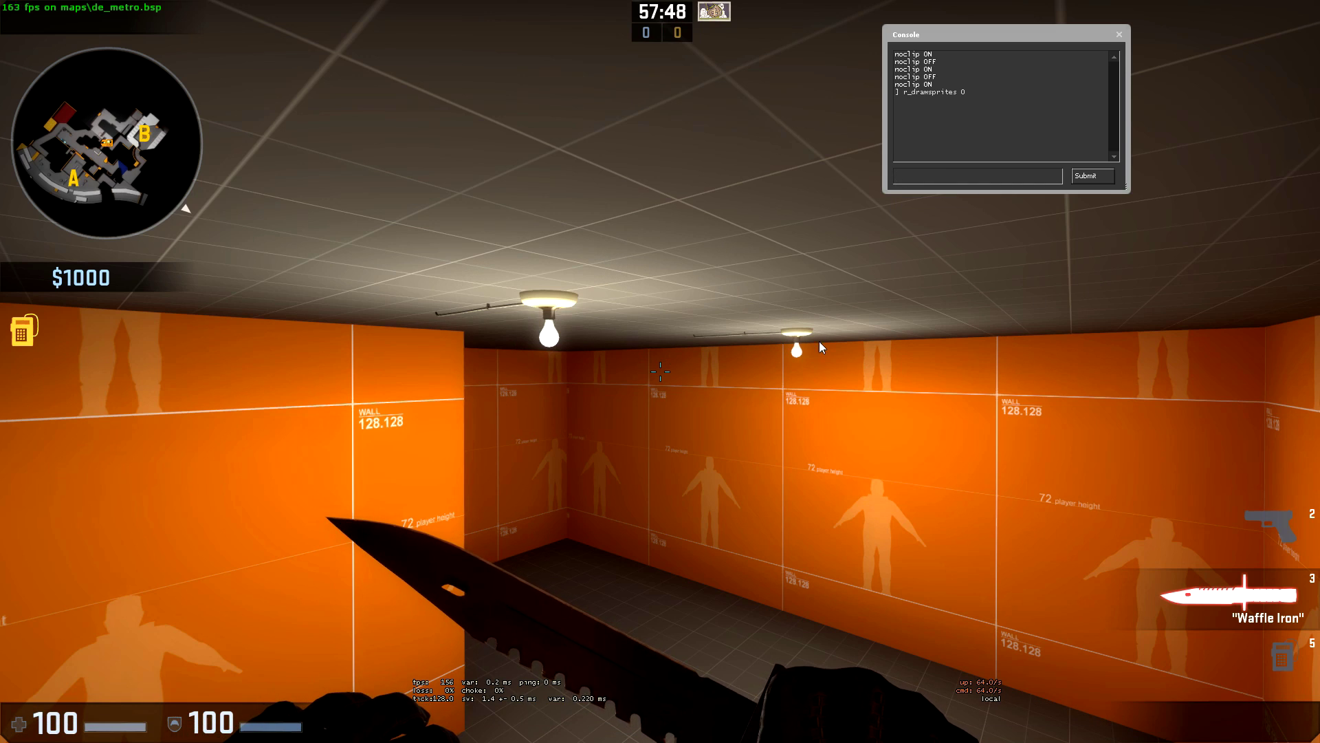
Step: Toggle r_drawsprites repeatedly between 1 and 0 to compare the lamps with and without glow, finish on 1, and close the console
text(r_drawsprites 1)
key(Return)
key(Return)
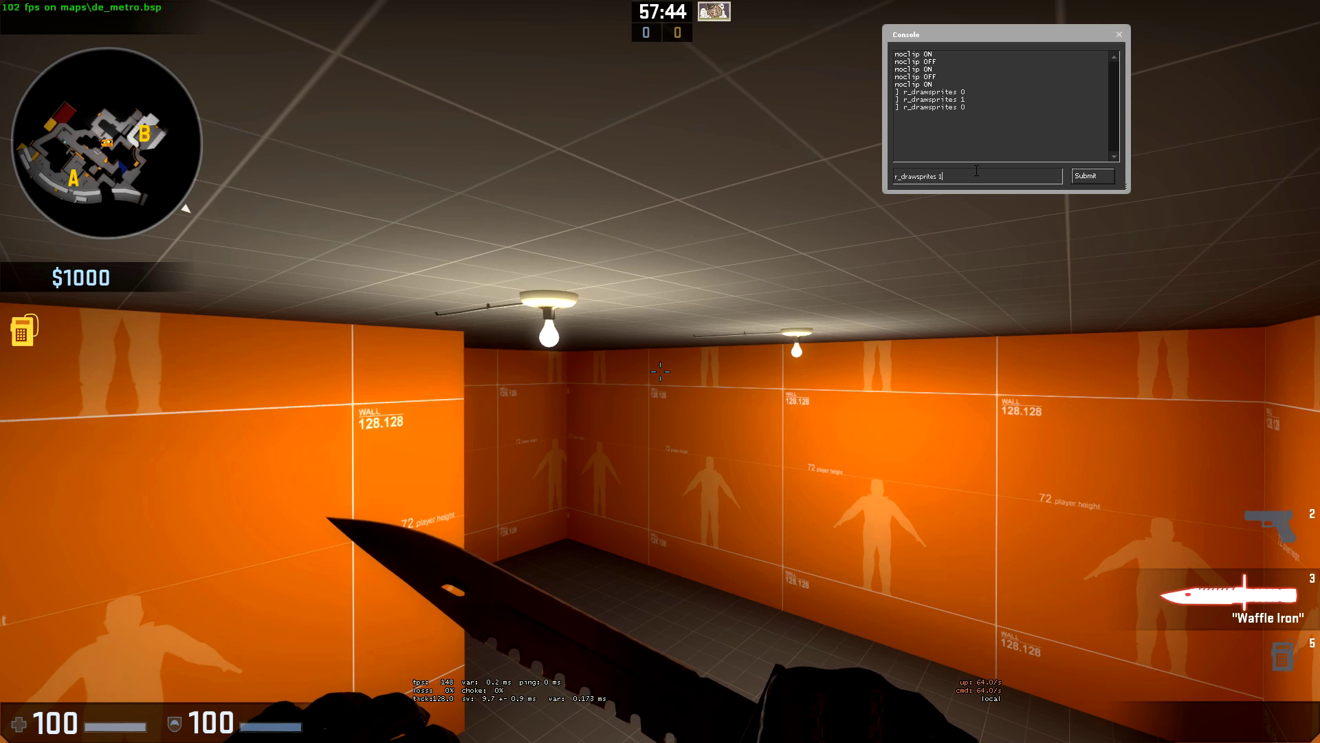
key(Return)
key(Up)
key(Up)
key(Return)
key(Up)
key(Up)
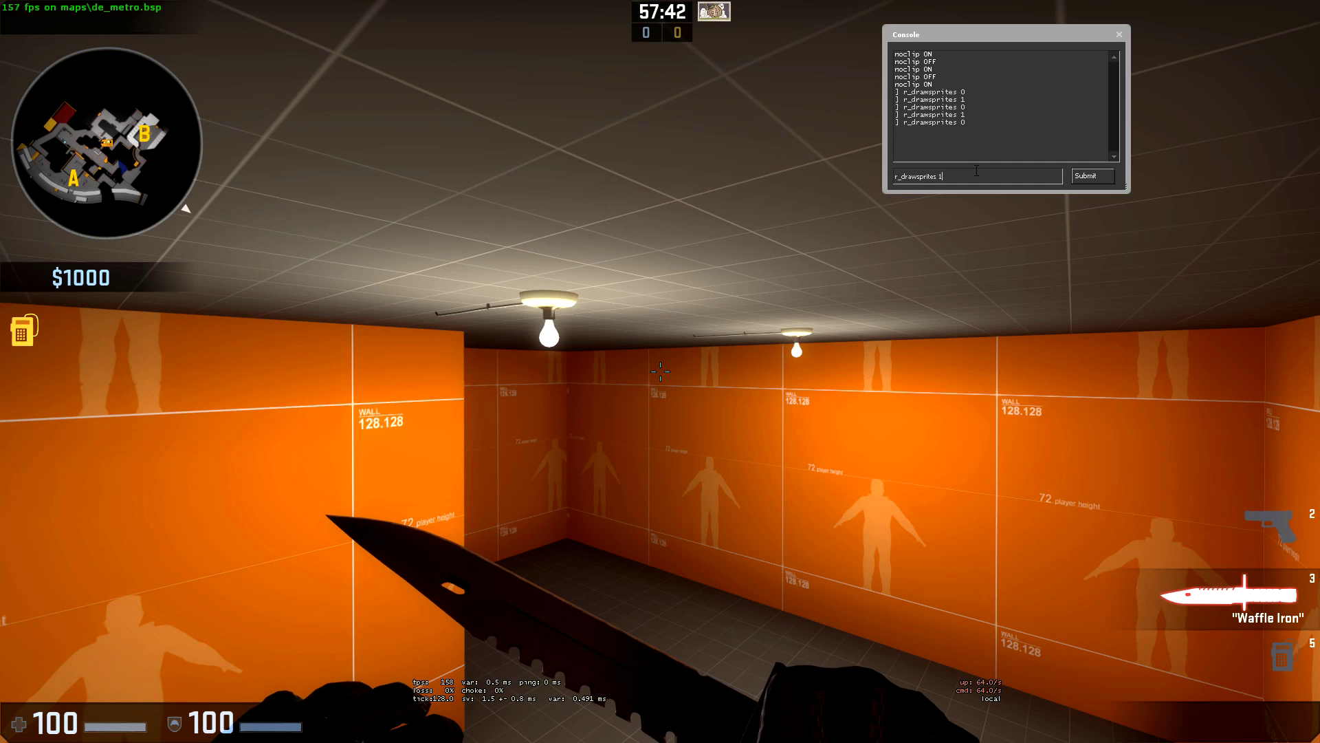
key(Return)
key(Escape)
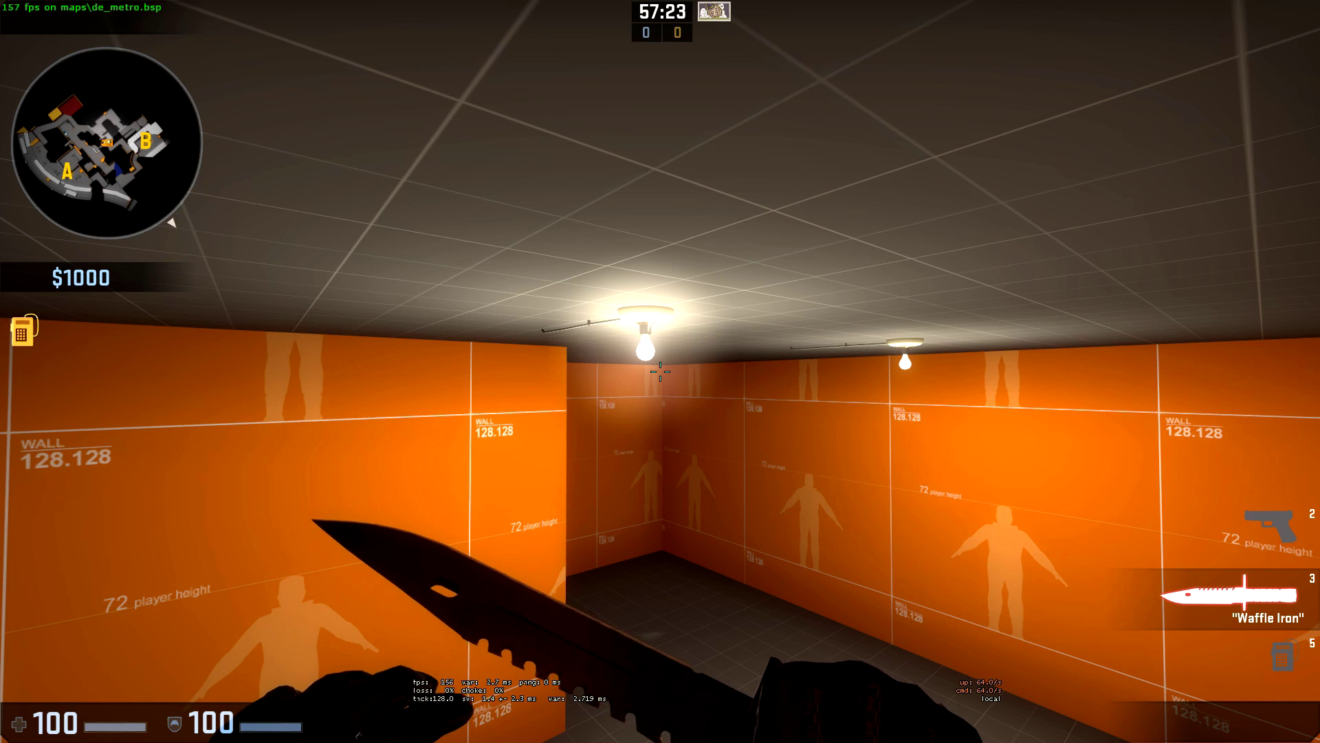
key(w)
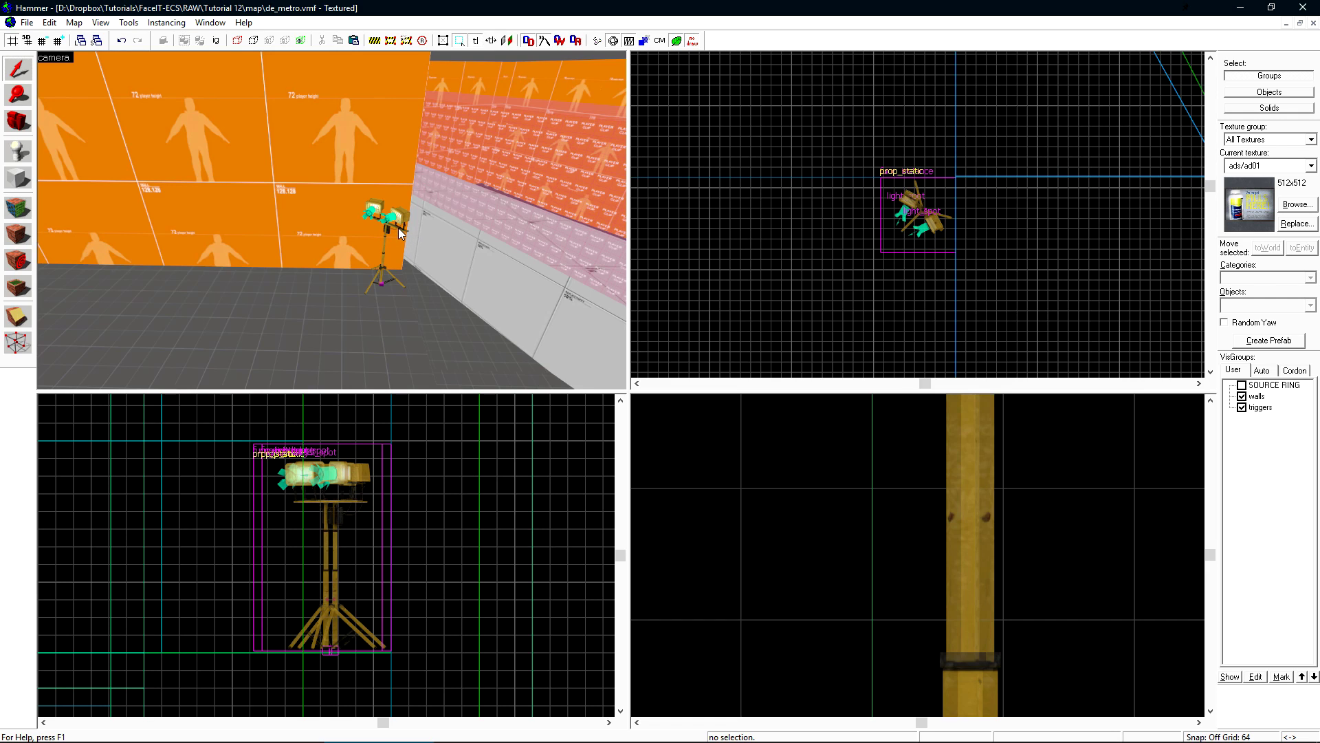
Step: Switch to Hammer and open the floodlight func_instance's source map, instances/floodlight.vmf, for editing
click(371, 221)
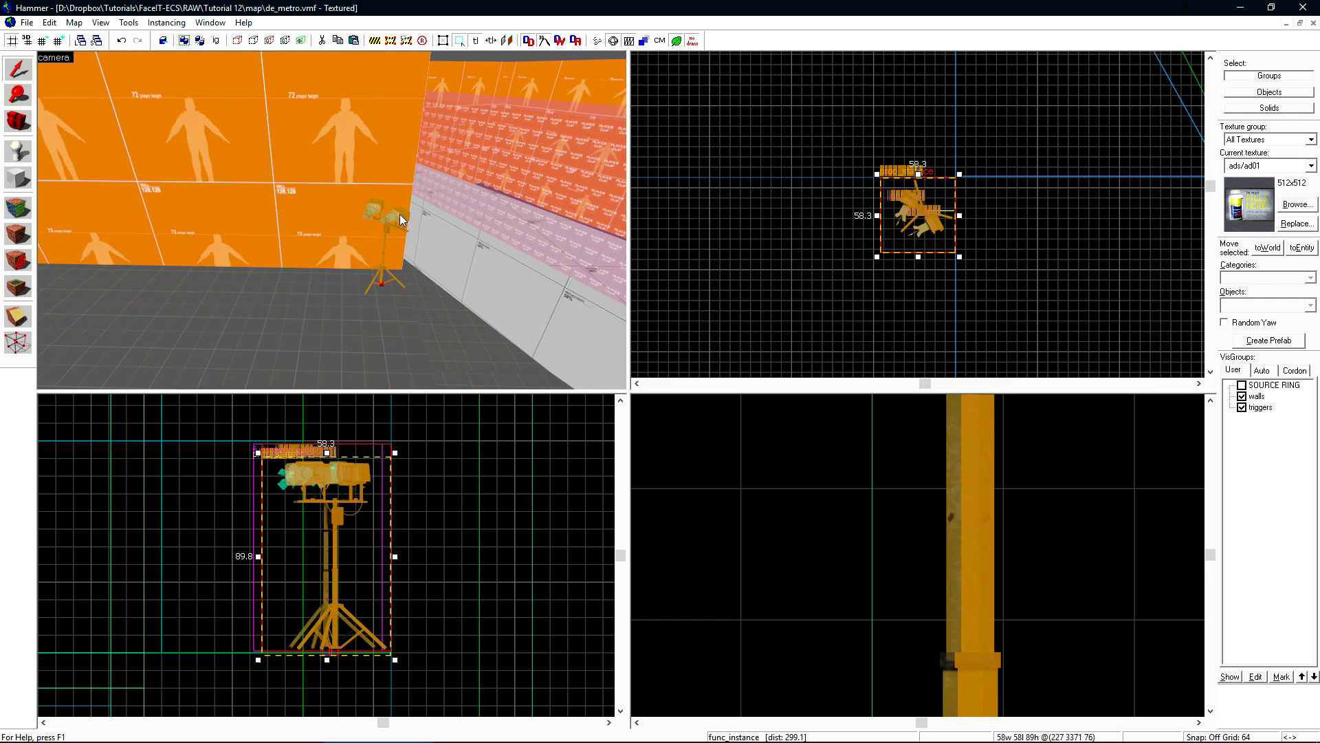
double_click(400, 218)
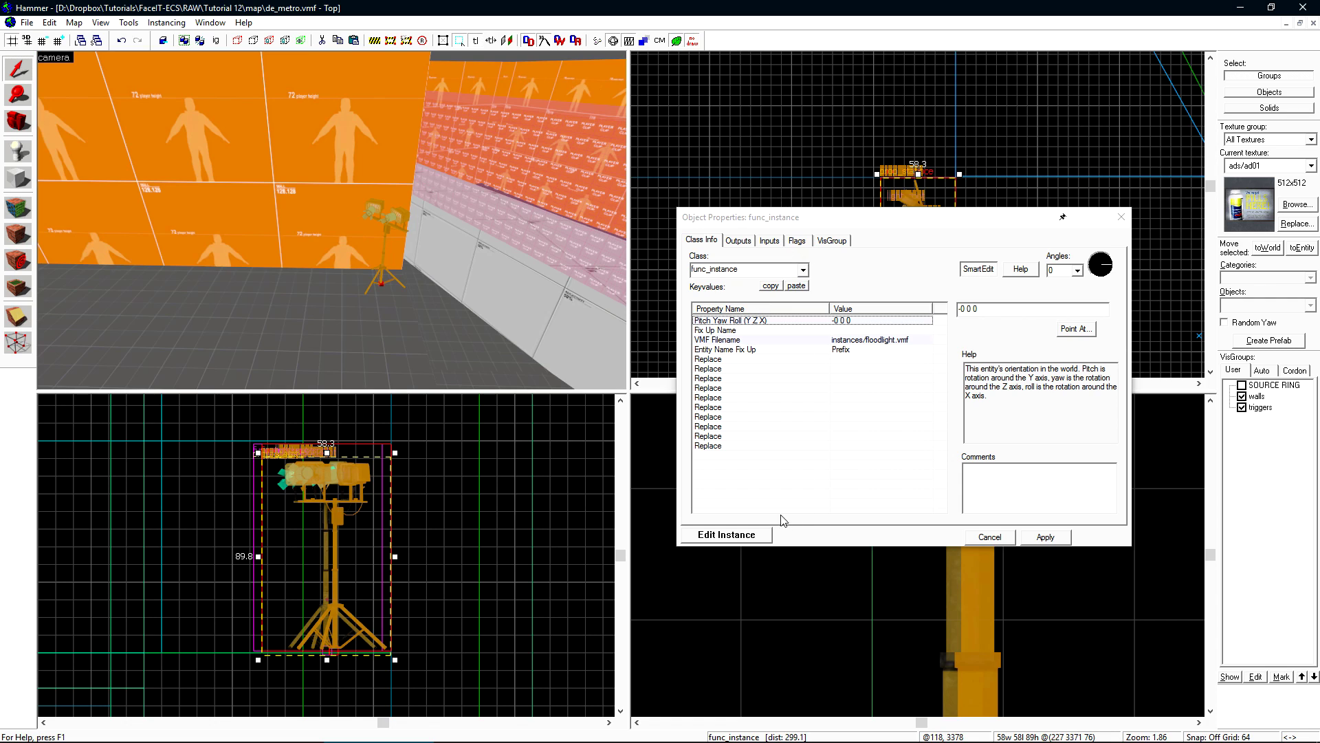
click(726, 535)
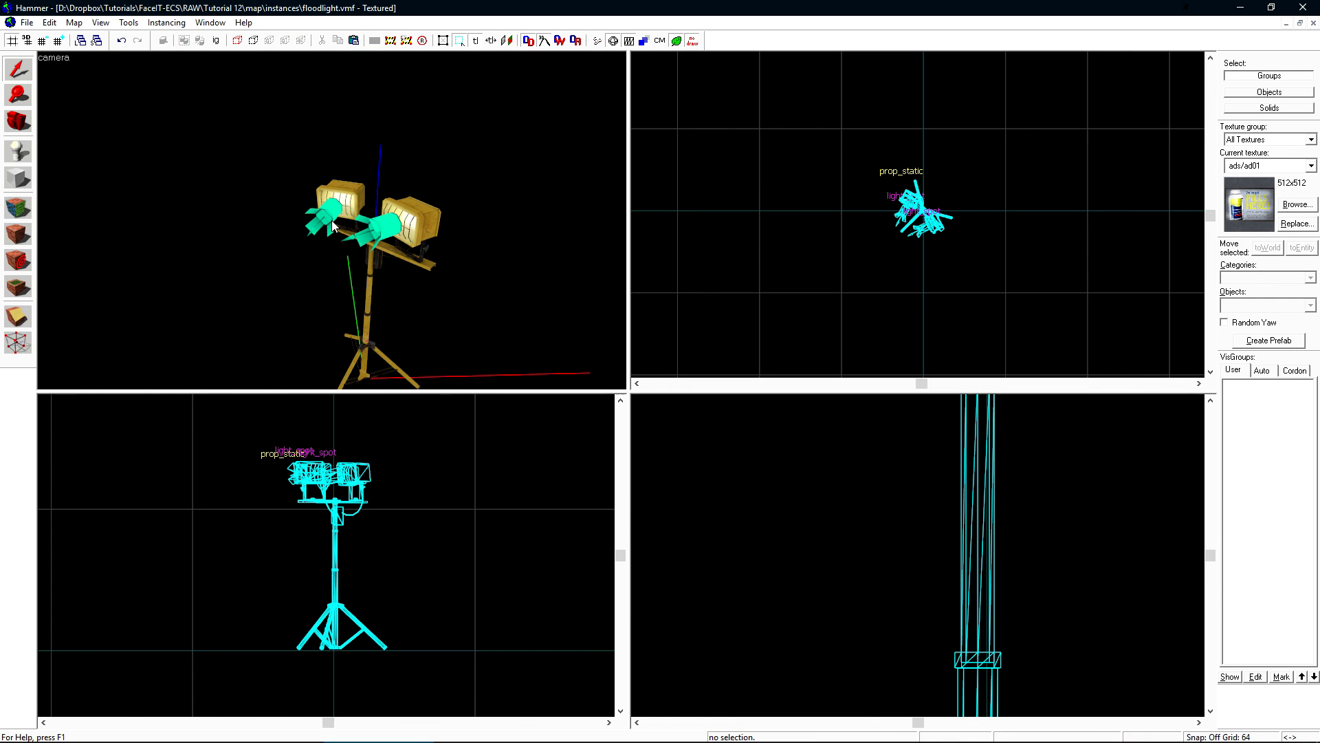
Step: Select one floodlight head's light_spot and place a copy of it about 8 units away along negative Y
click(332, 220)
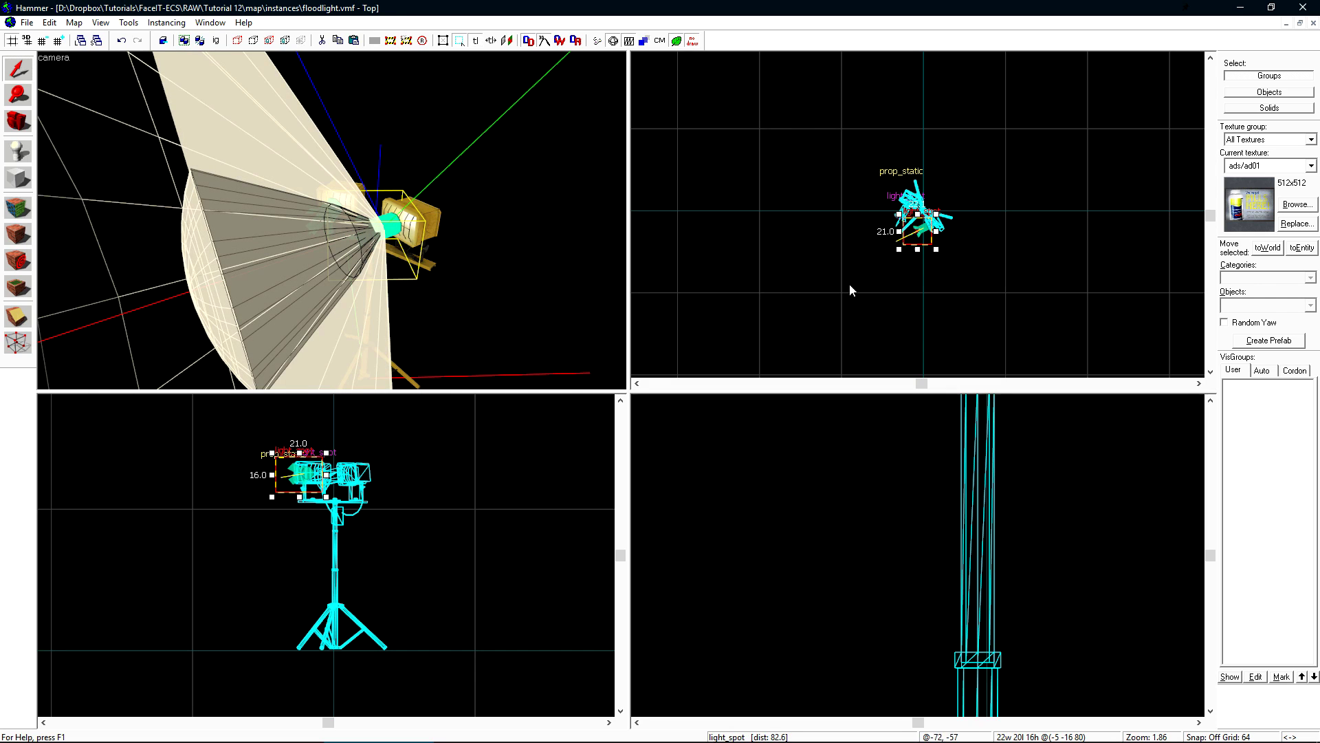
scroll(928, 239, up, 10)
drag(934, 259, 921, 297)
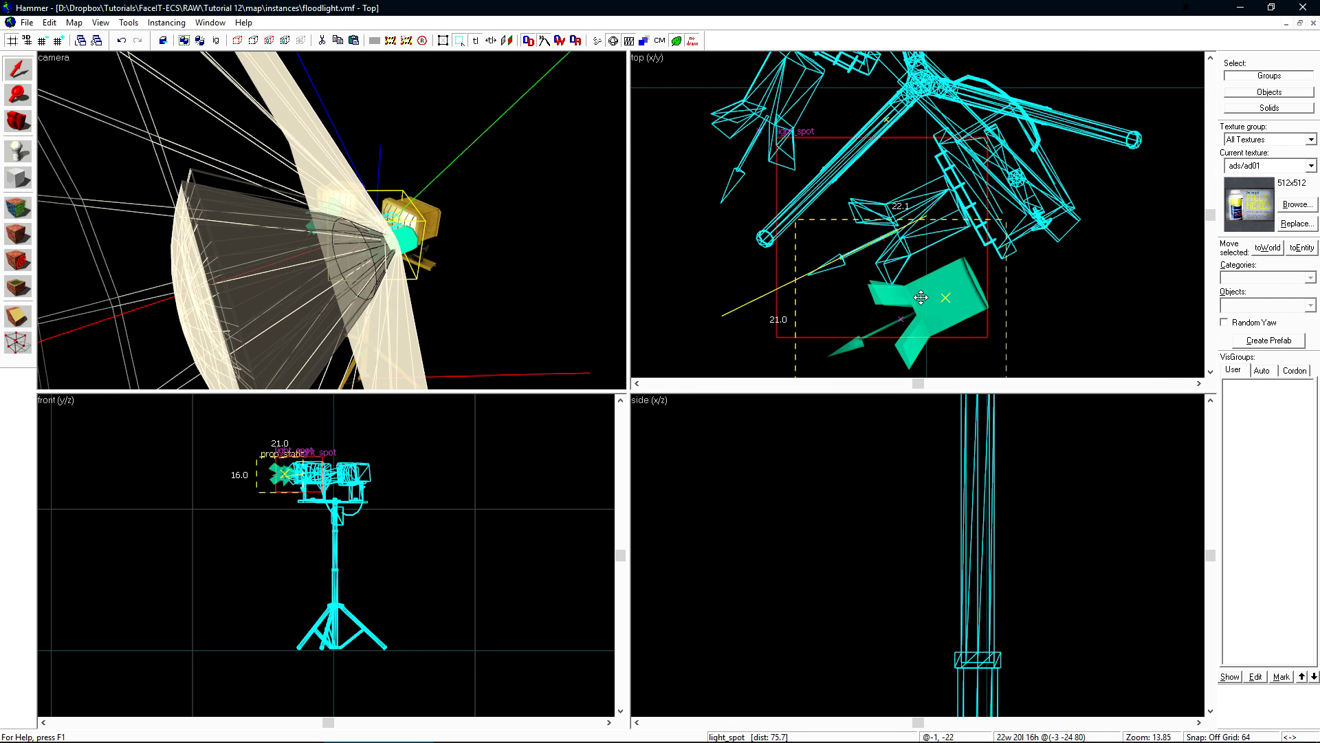
key(z)
key(w)
key(z)
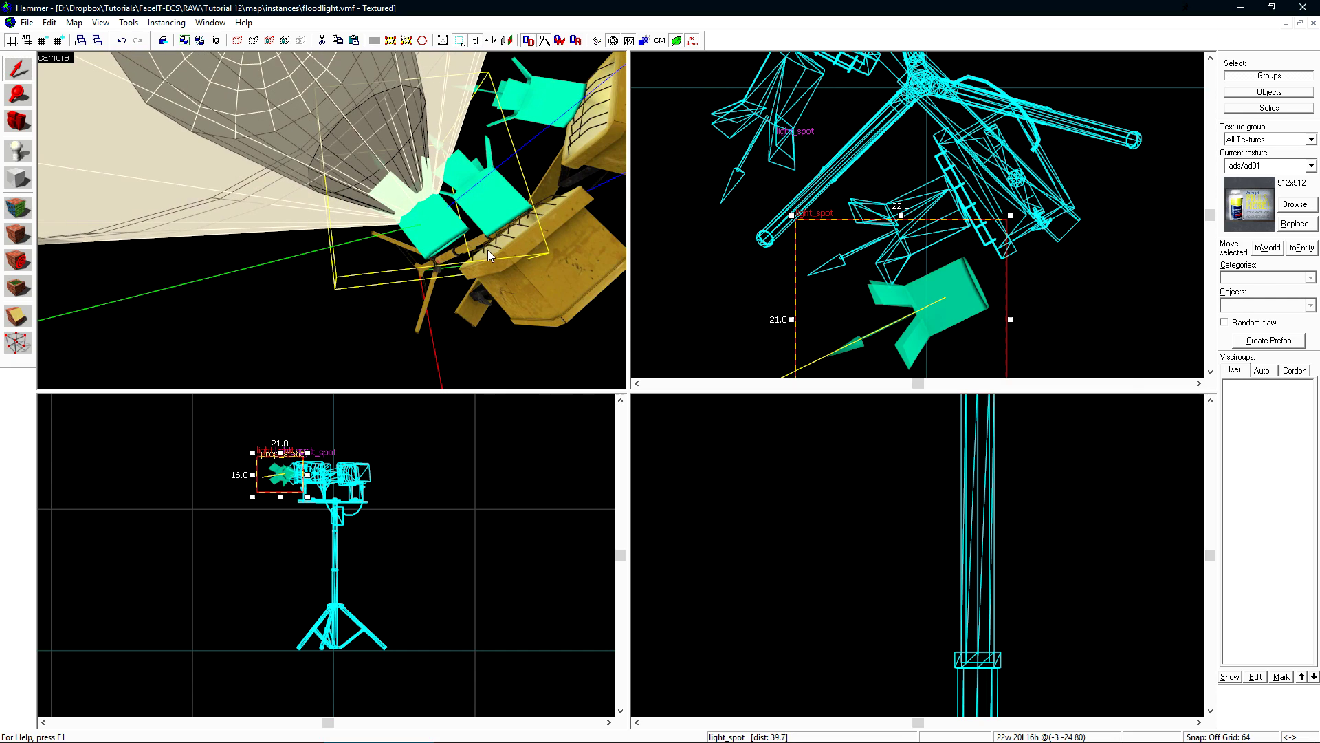
Step: Change the copied light_spot's class to point_spotlight and apply it
key(alt+Return)
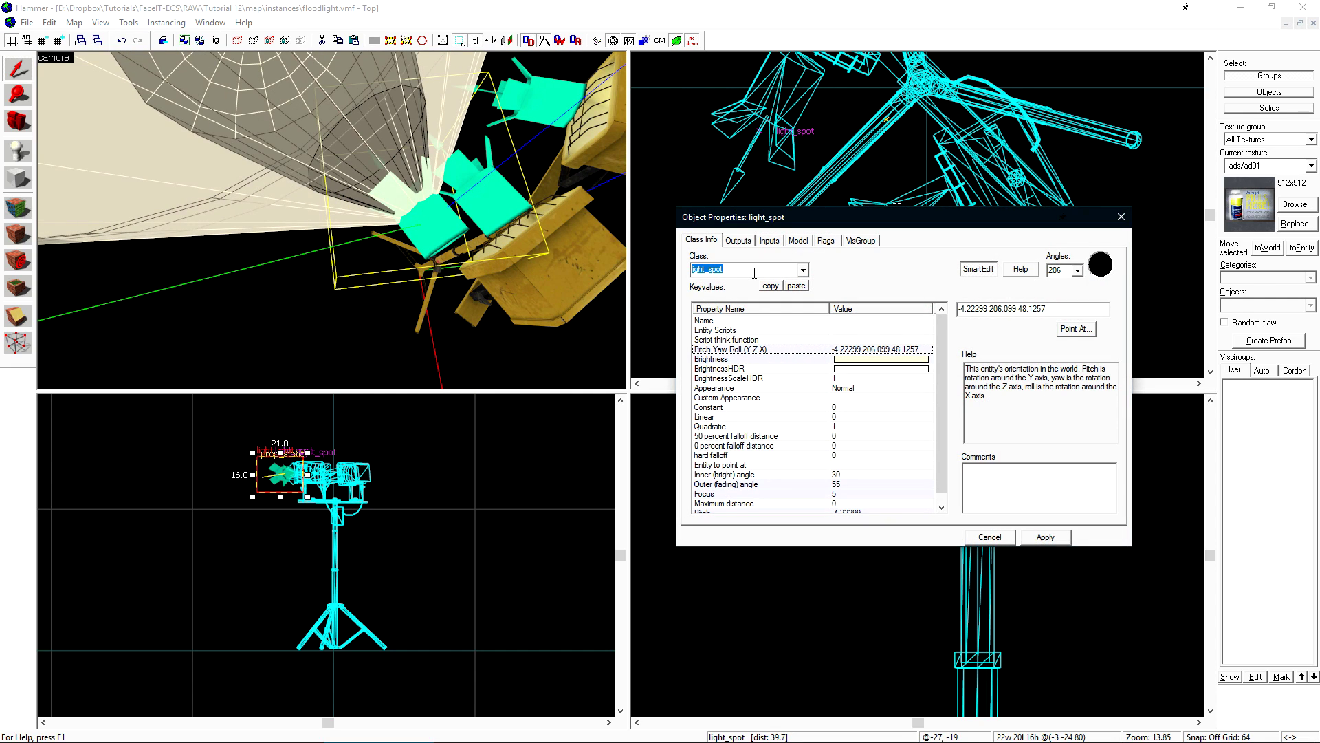
text(point)
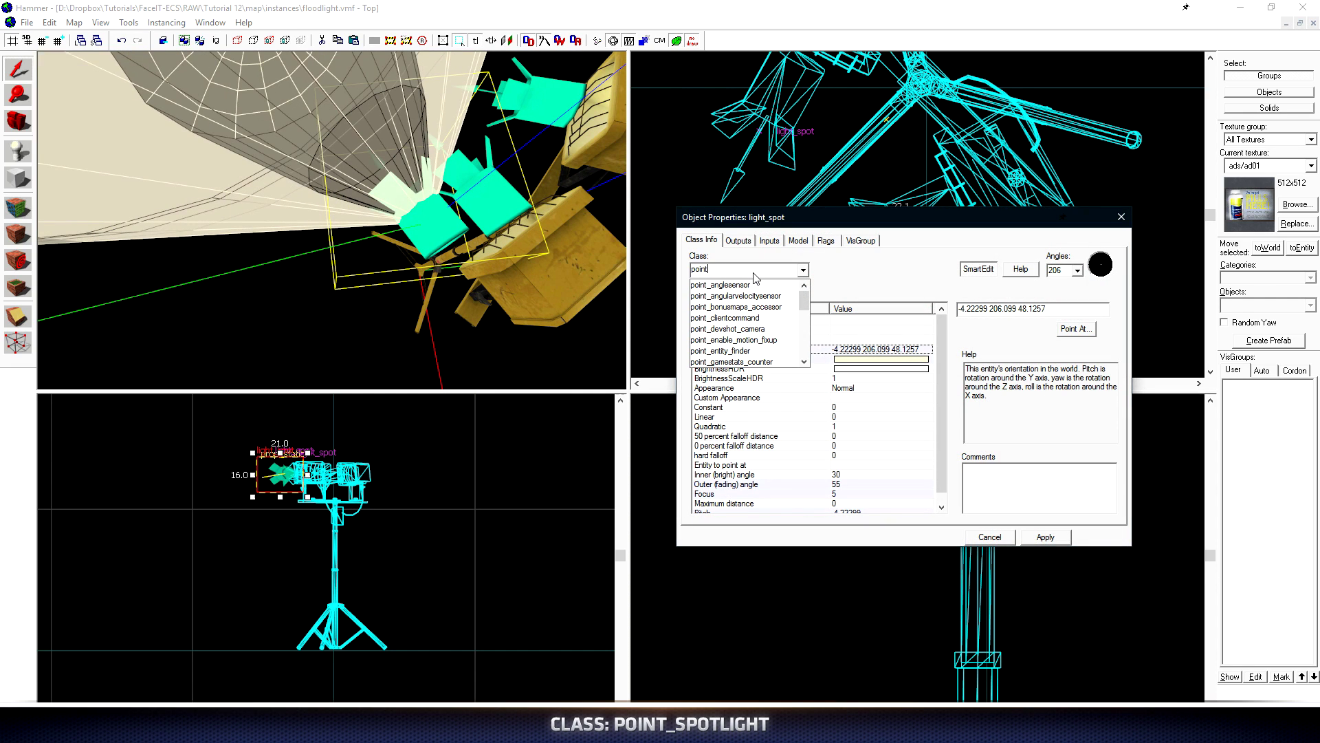
text(spo)
click(755, 284)
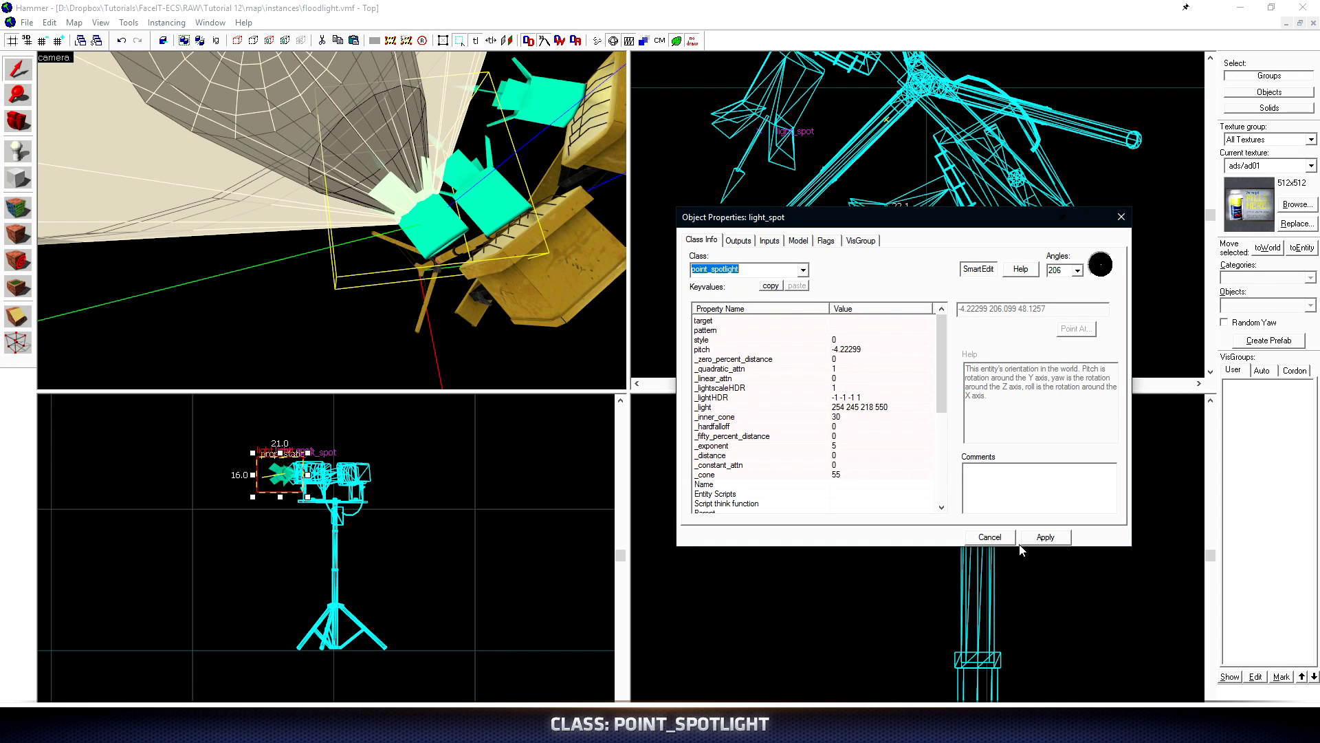
click(1039, 540)
scroll(231, 471, up, 8)
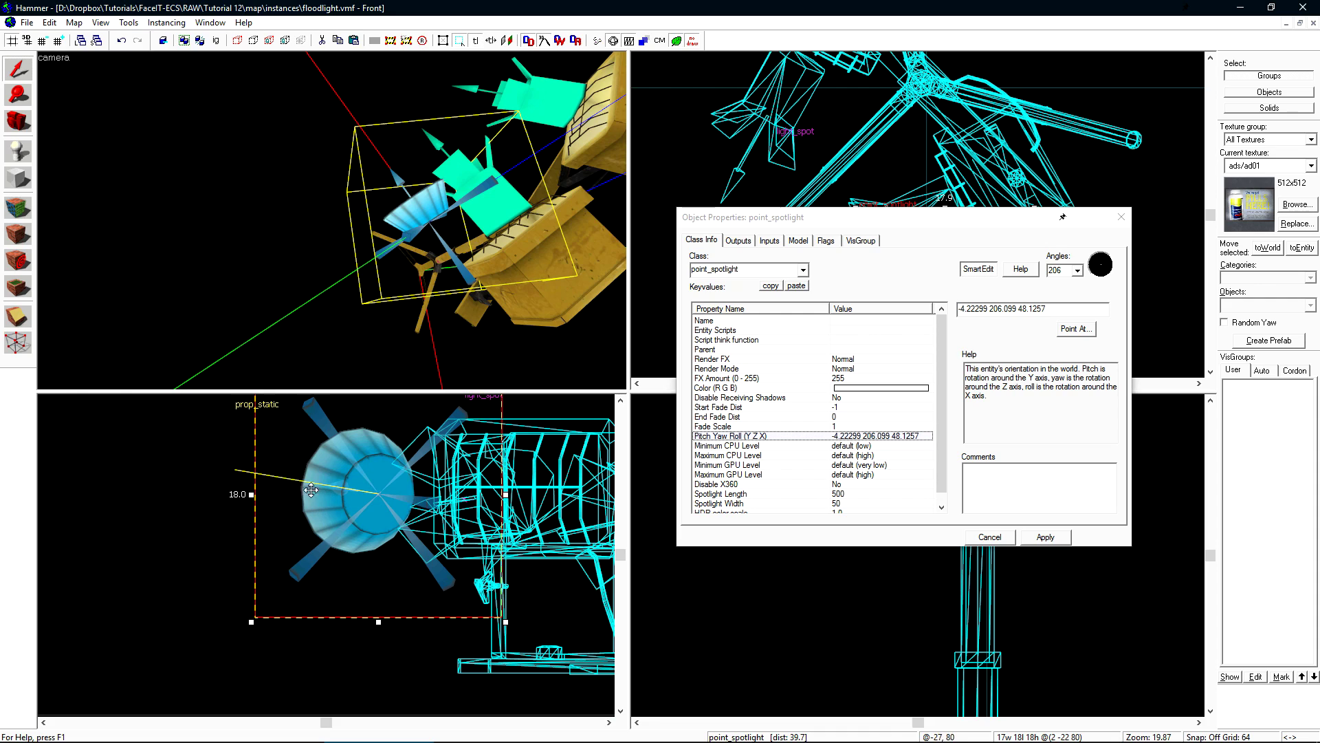
click(1046, 538)
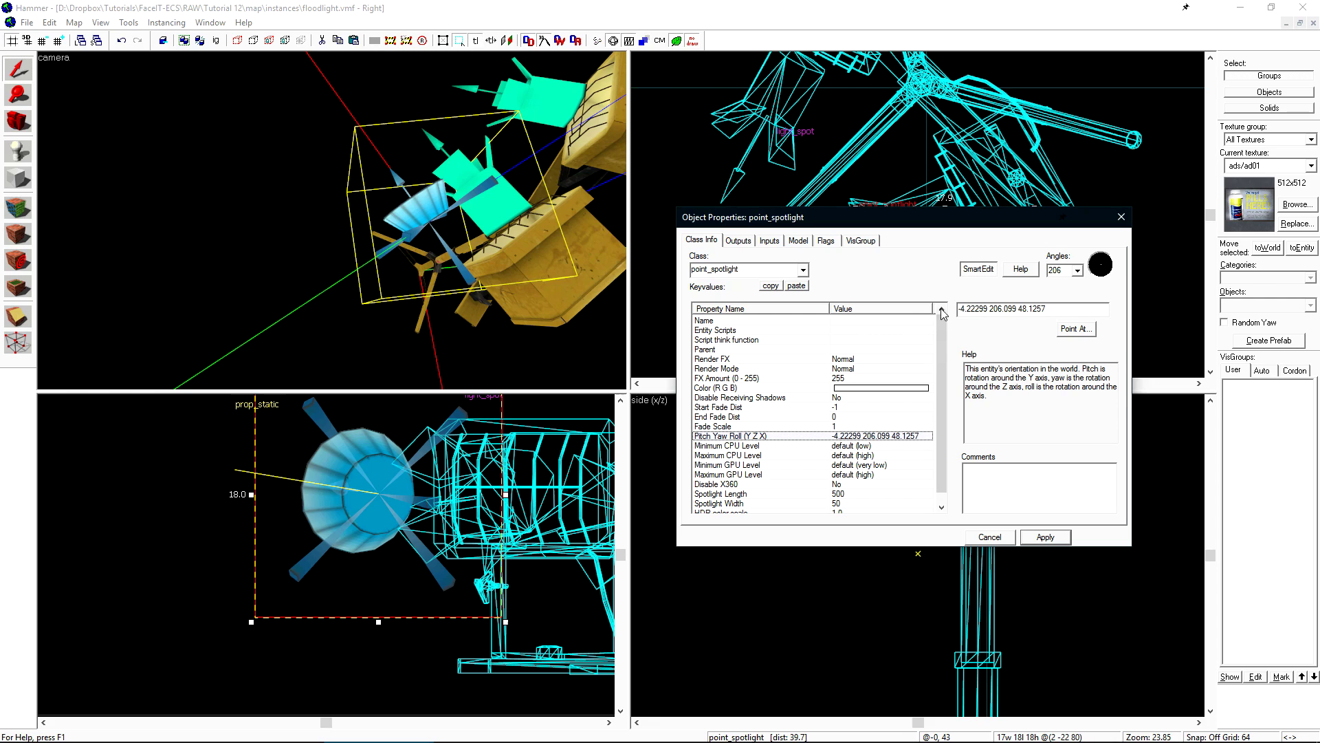
Step: Set the point_spotlight's Pitch Yaw Roll to 4.22299 206.099 48.1257 by removing the minus sign from the pitch
drag(962, 309, 940, 307)
key(BackSpace)
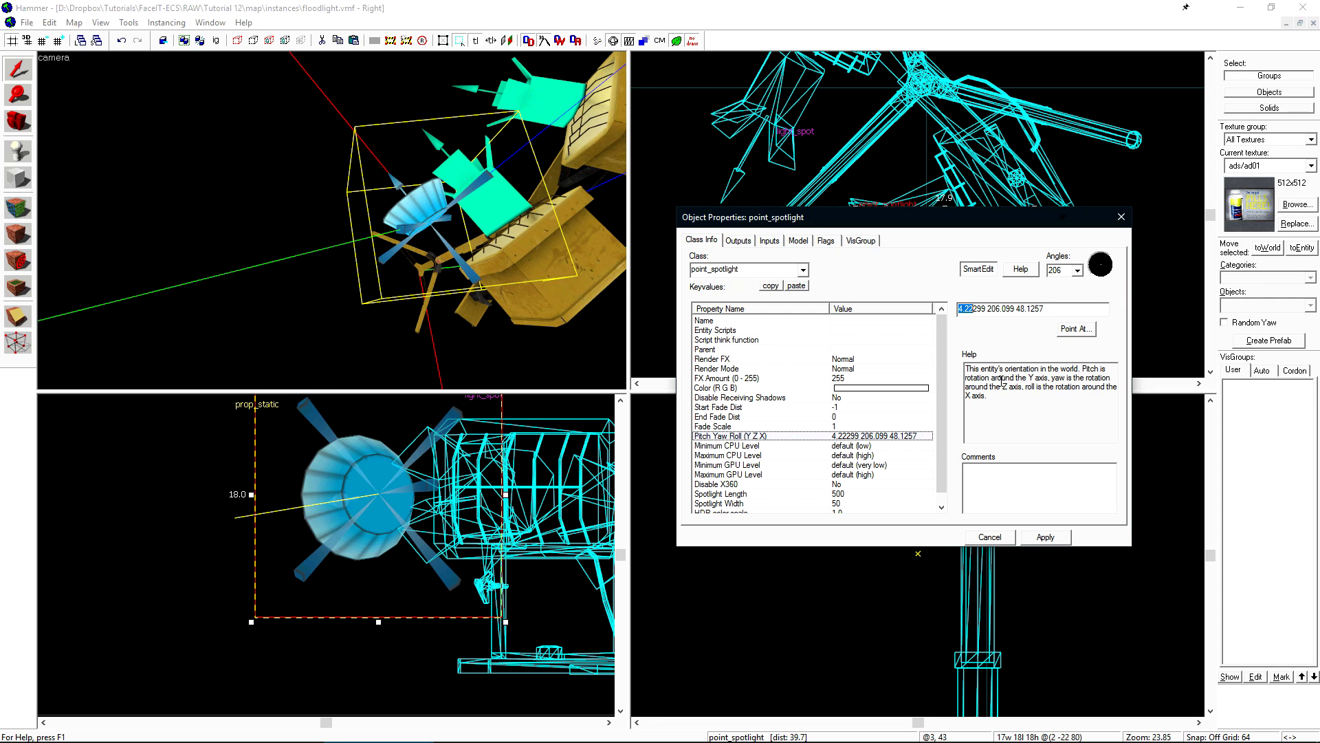
click(424, 285)
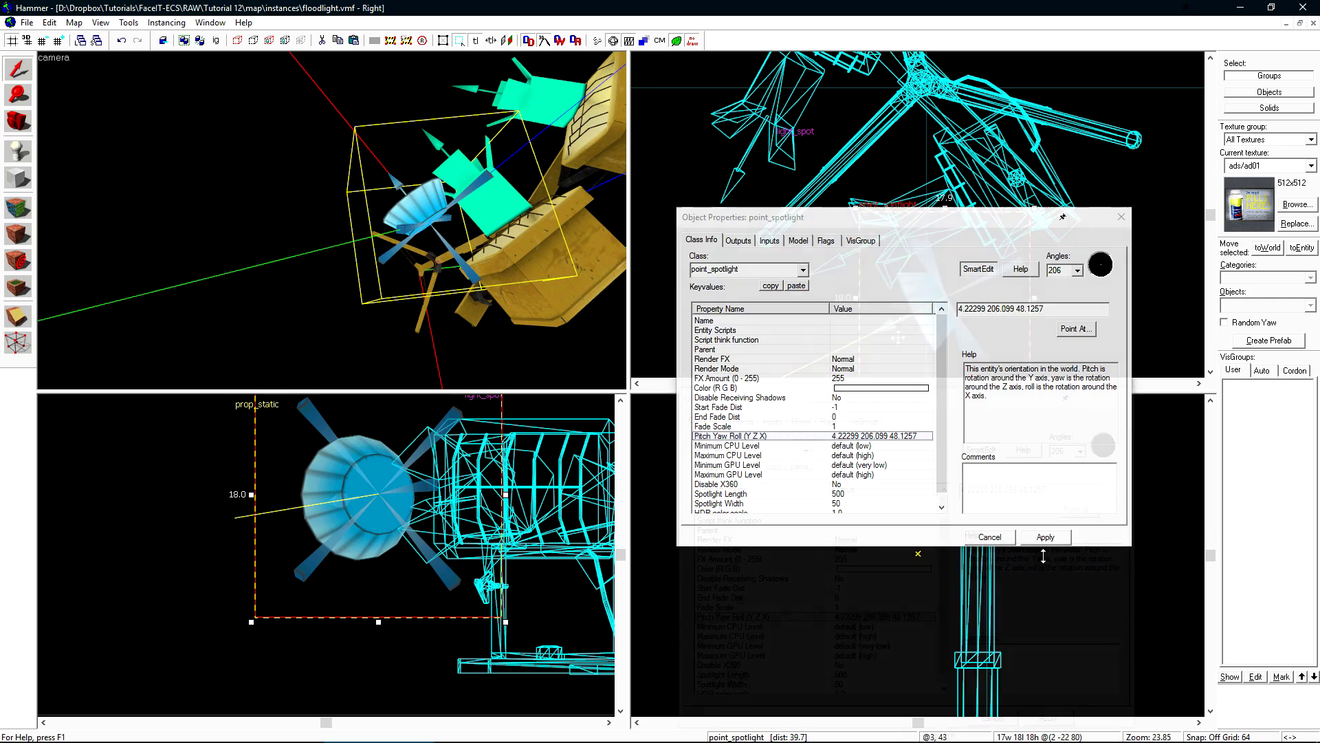
Step: Move the point_spotlight about 10 units along positive Y onto the front of the floodlight head
drag(859, 217, 862, 397)
scroll(990, 316, up, 2)
drag(990, 316, 979, 169)
scroll(973, 158, up, 3)
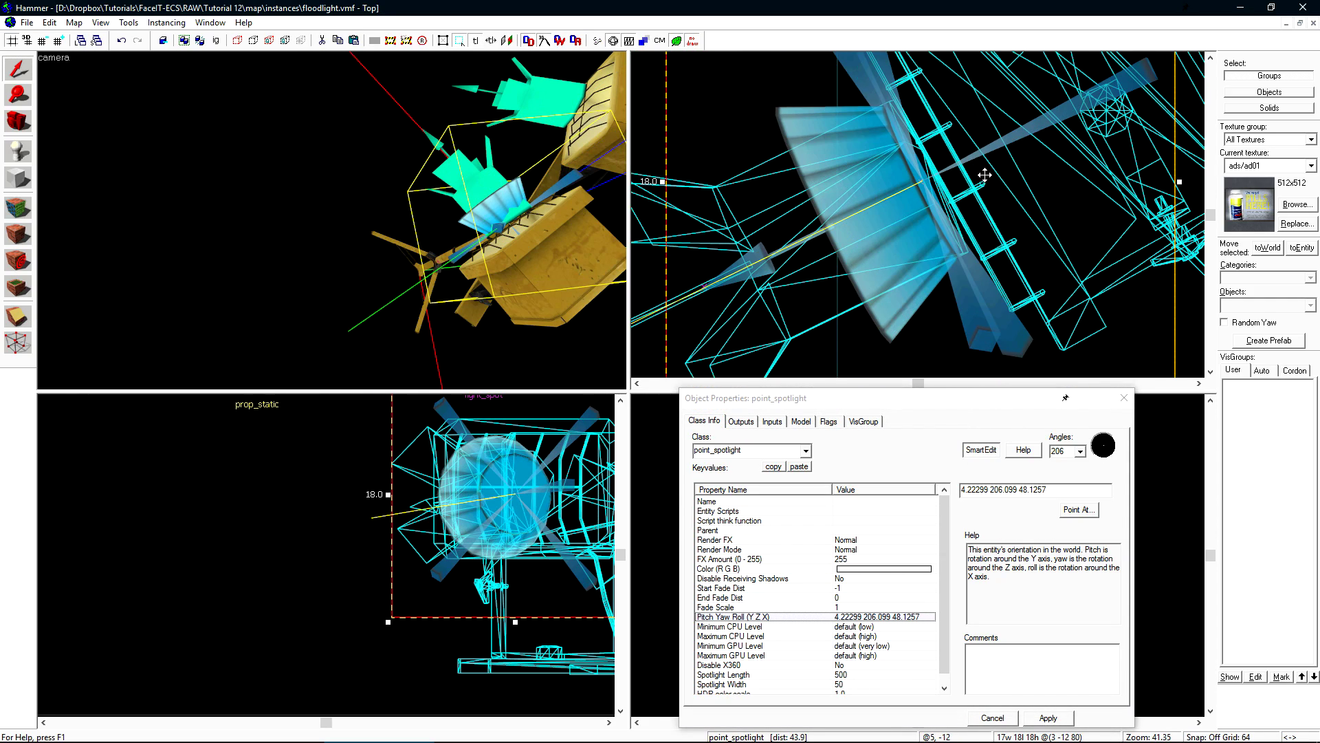
scroll(888, 251, down, 5)
scroll(894, 182, up, 6)
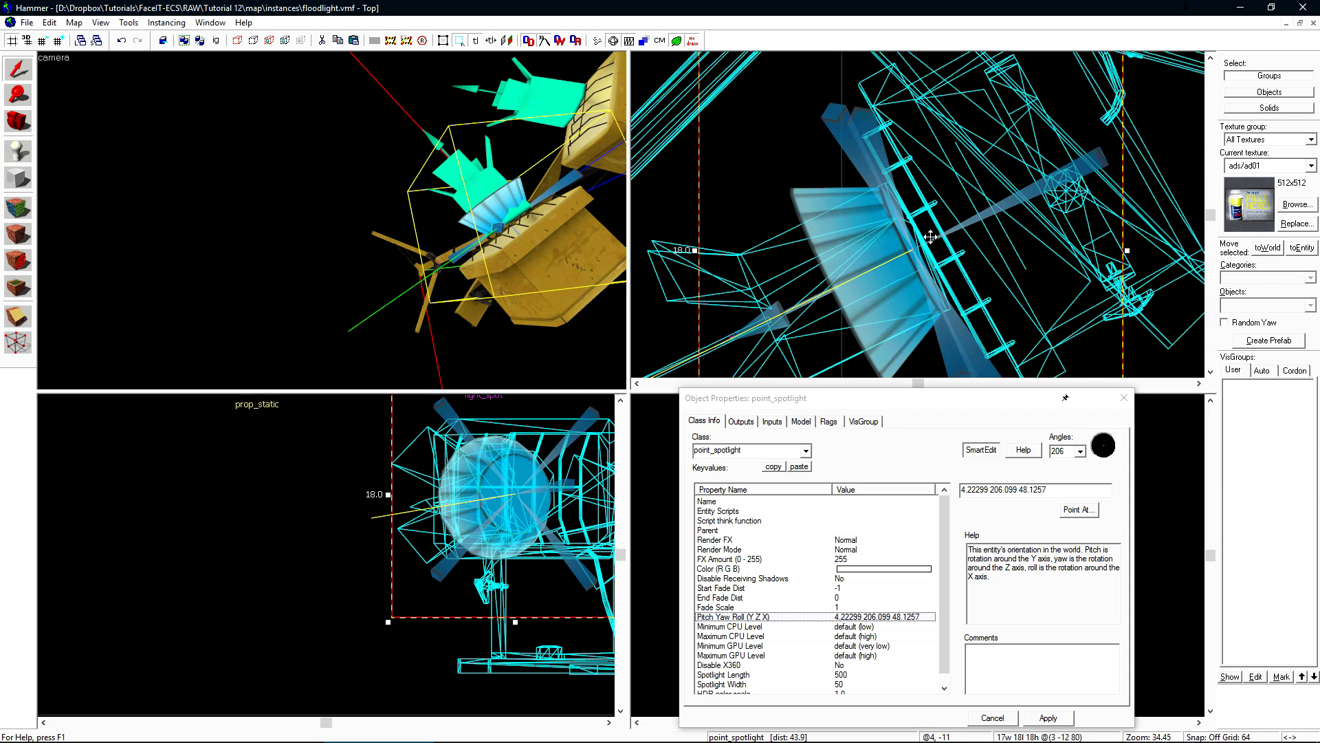
Step: Fine-tune the point_spotlight's position in the top view so its origin sits just in front of the lamp's grille
drag(915, 398, 846, 394)
key(Tab)
scroll(875, 190, up, 4)
drag(877, 200, 854, 270)
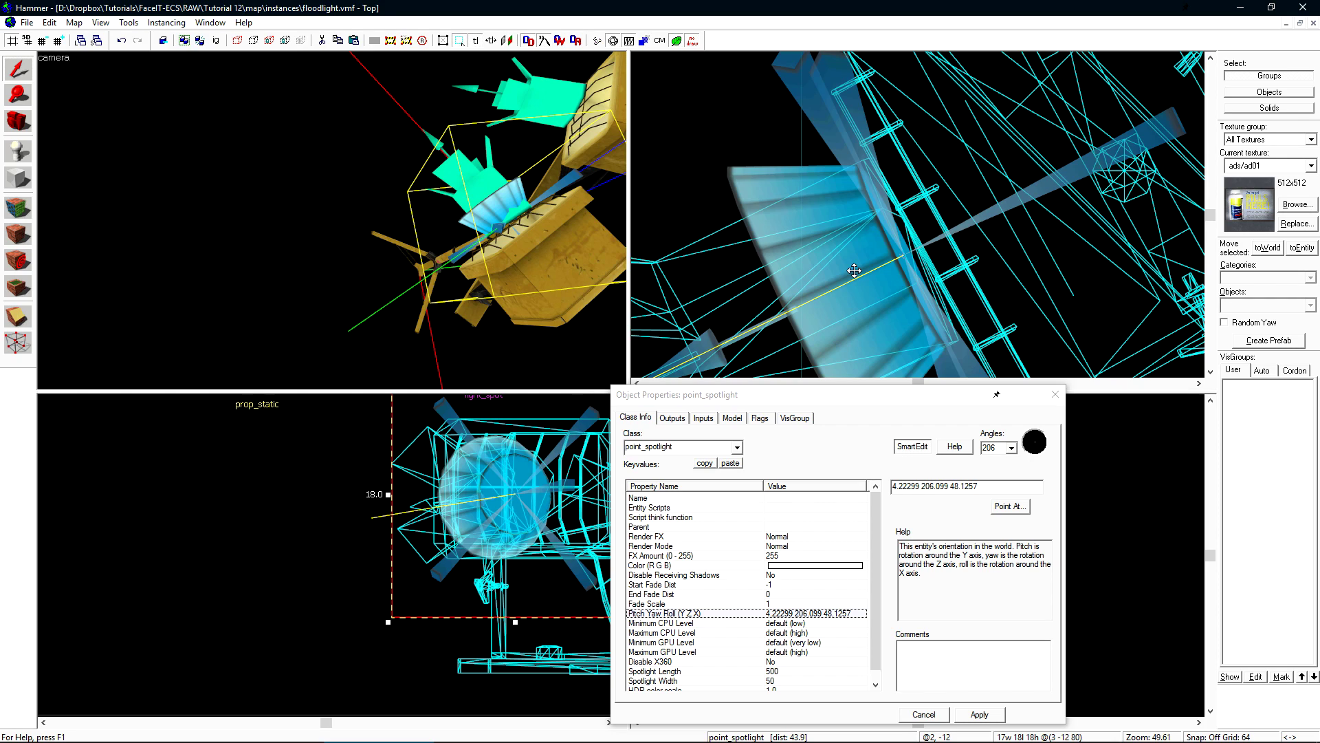
mouse_move(854, 270)
mouse_down()
mouse_move(834, 260)
mouse_move(863, 291)
mouse_up()
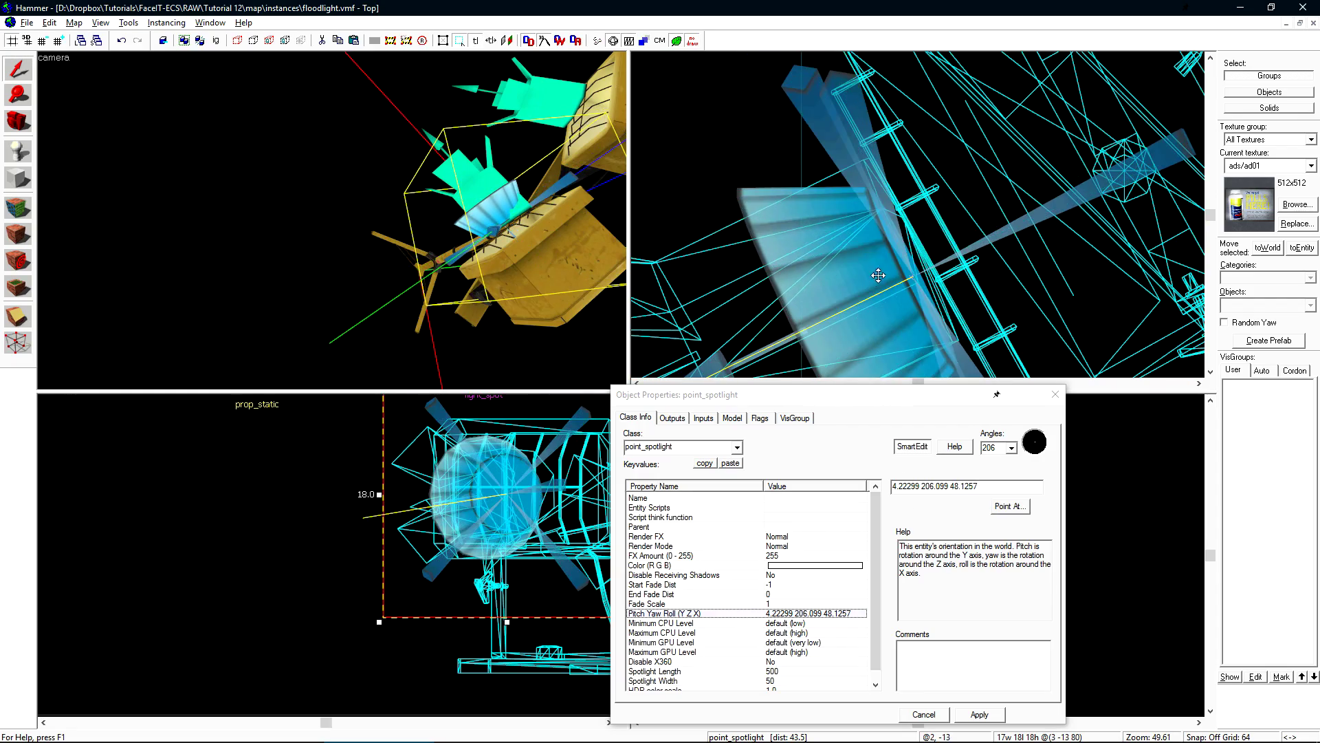
middle_drag(873, 337, 804, 266)
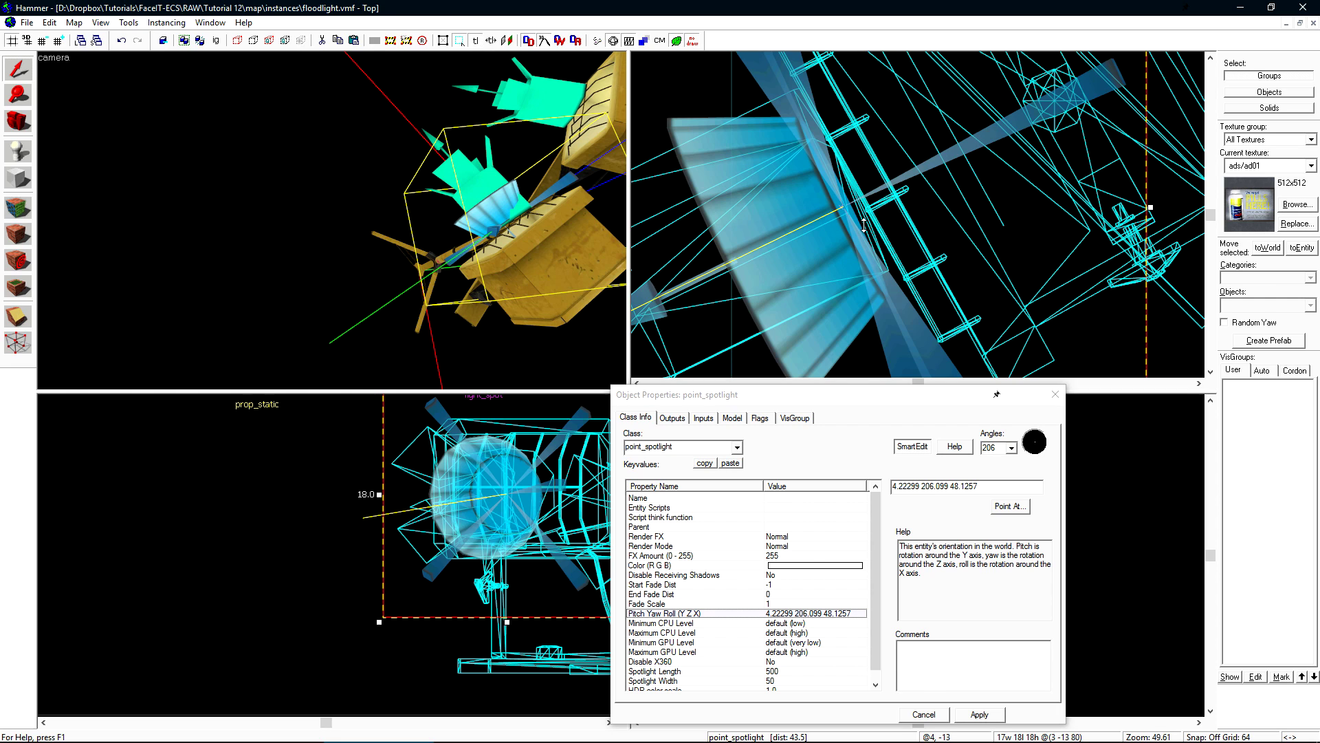
scroll(864, 226, up, 3)
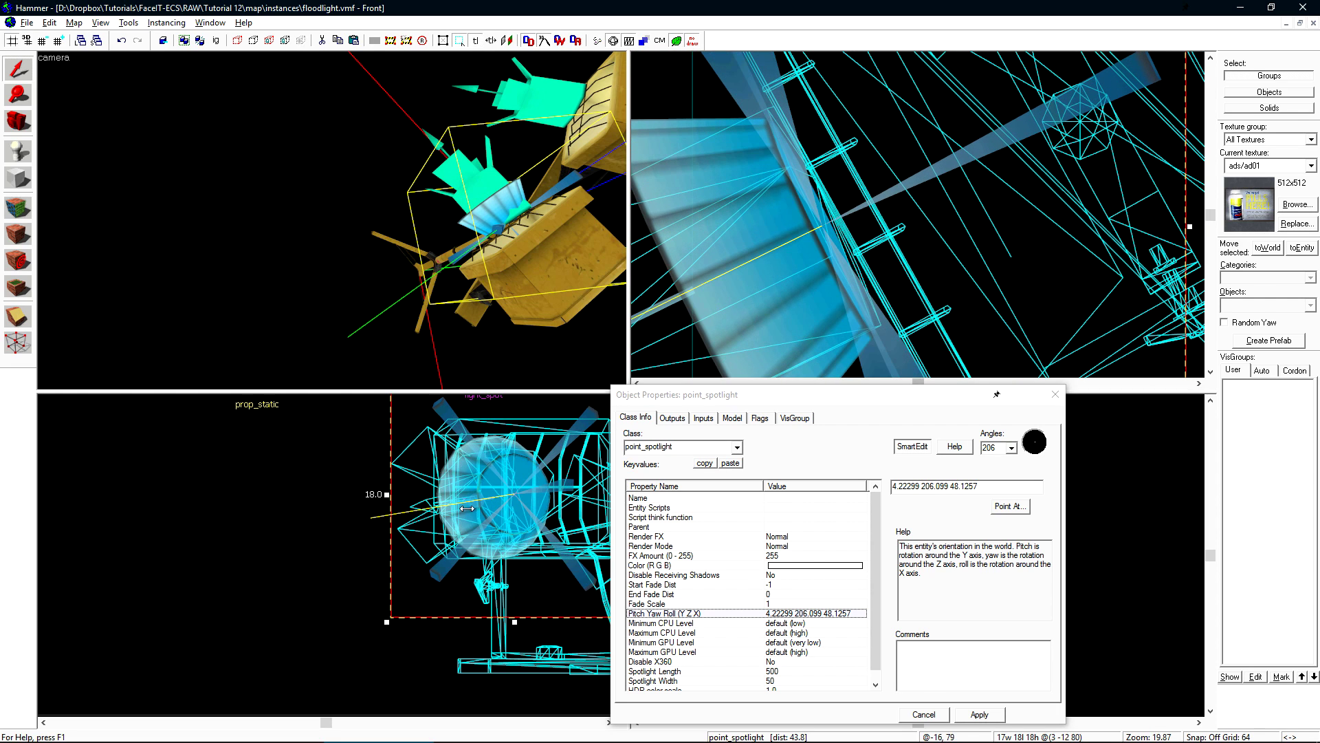
scroll(922, 221, down, 1)
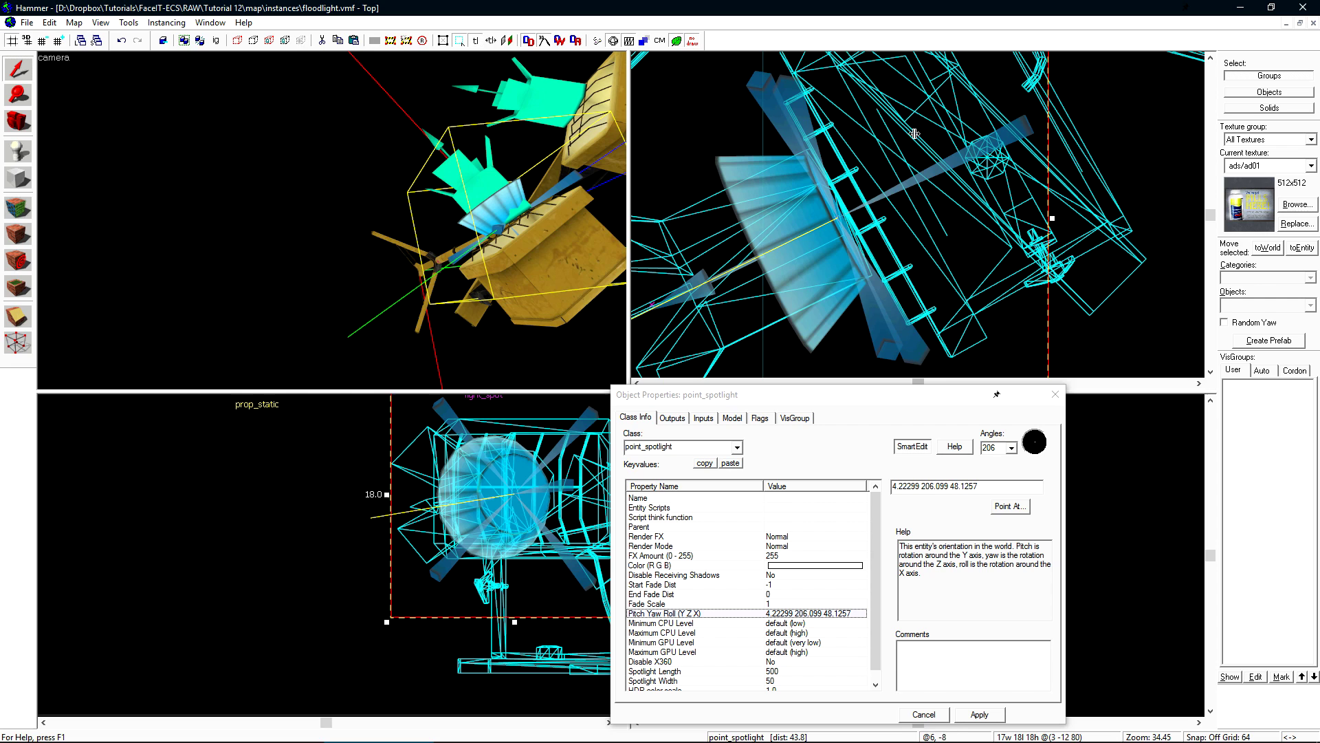
scroll(785, 238, up, 4)
Step: Select the light_spot beside the point_spotlight and copy the RGB part 254 245 218 of its Brightness
drag(746, 395, 835, 305)
key(z)
key(a)
key(z)
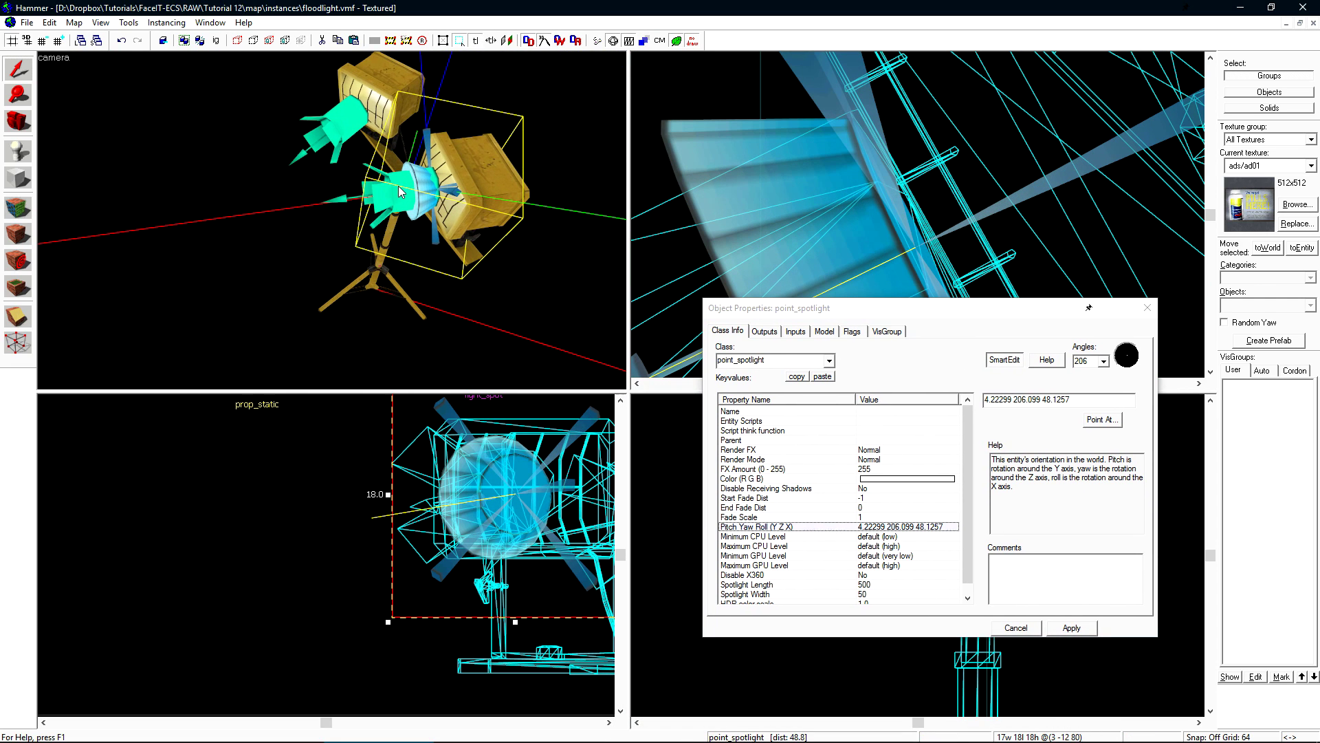
click(402, 192)
click(894, 449)
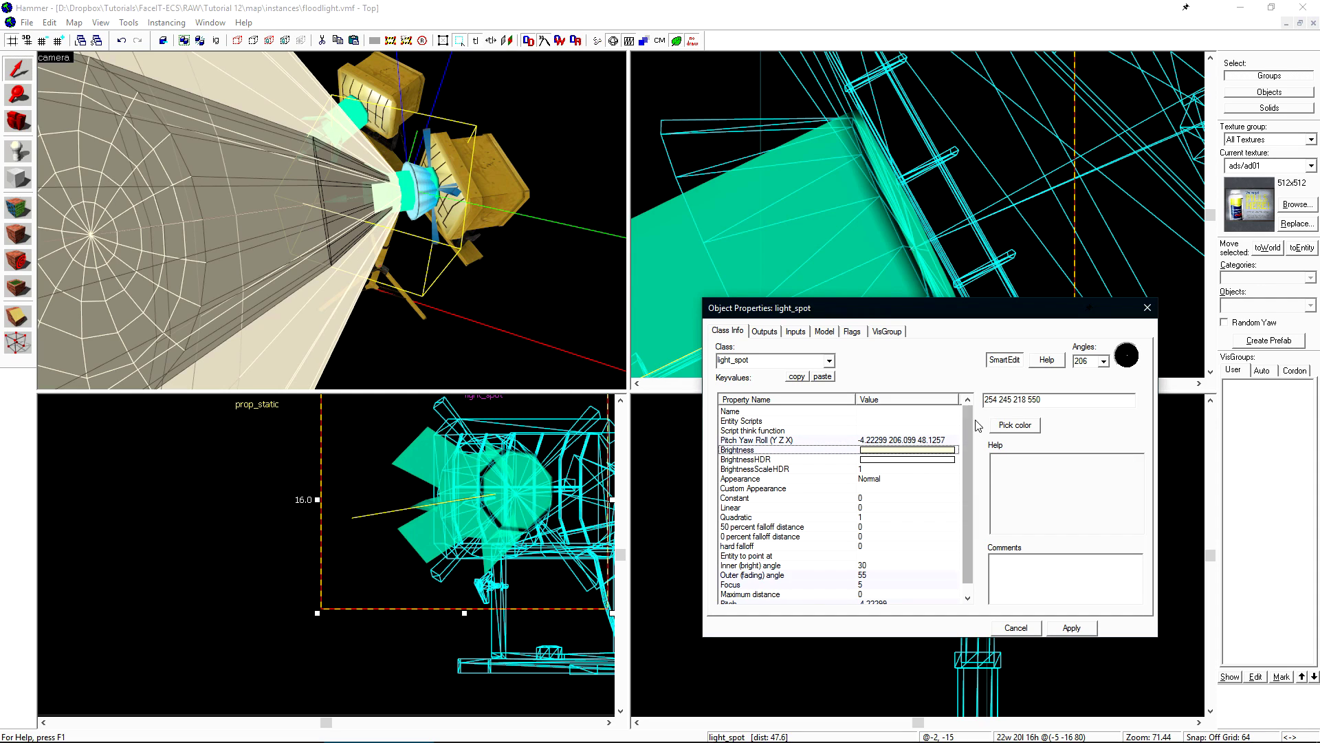
drag(1027, 399, 984, 401)
right_click(995, 401)
click(1020, 444)
Step: Set the point_spotlight's Color (R G B) to 254 245 218 and apply it
click(423, 185)
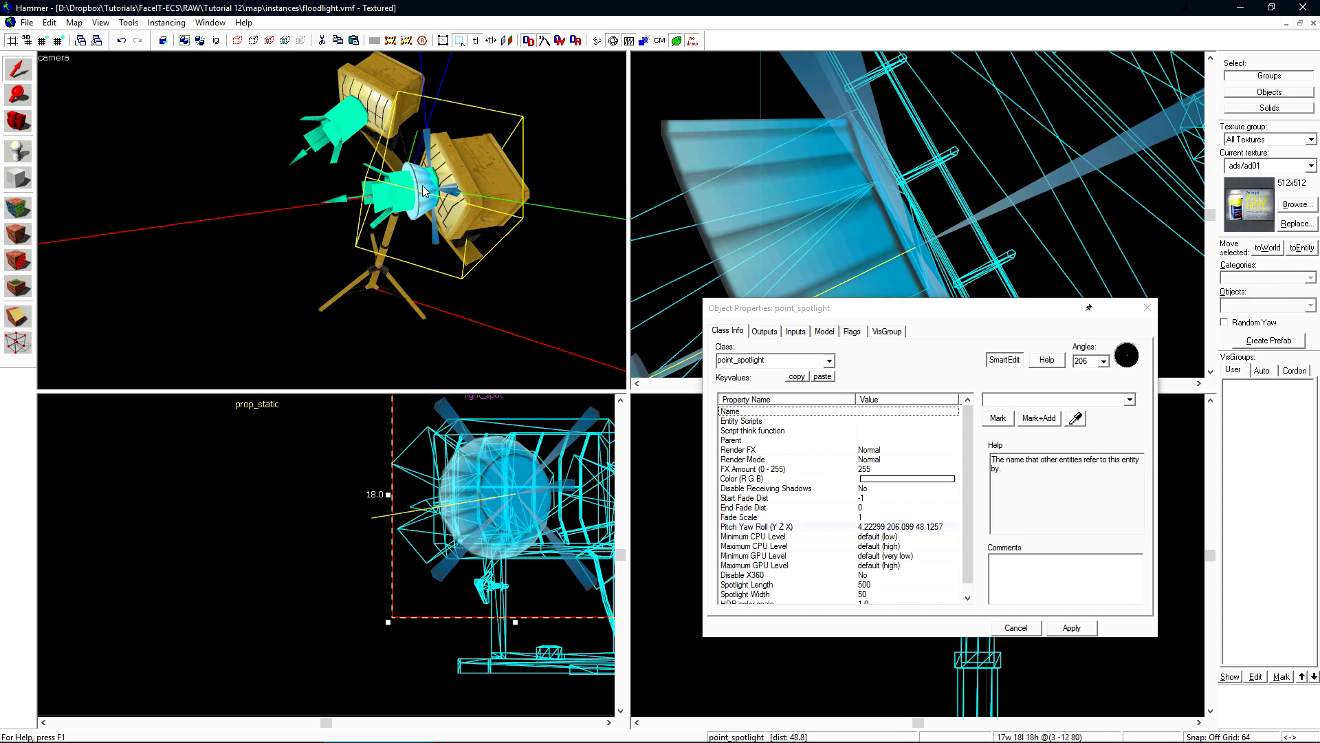
click(741, 480)
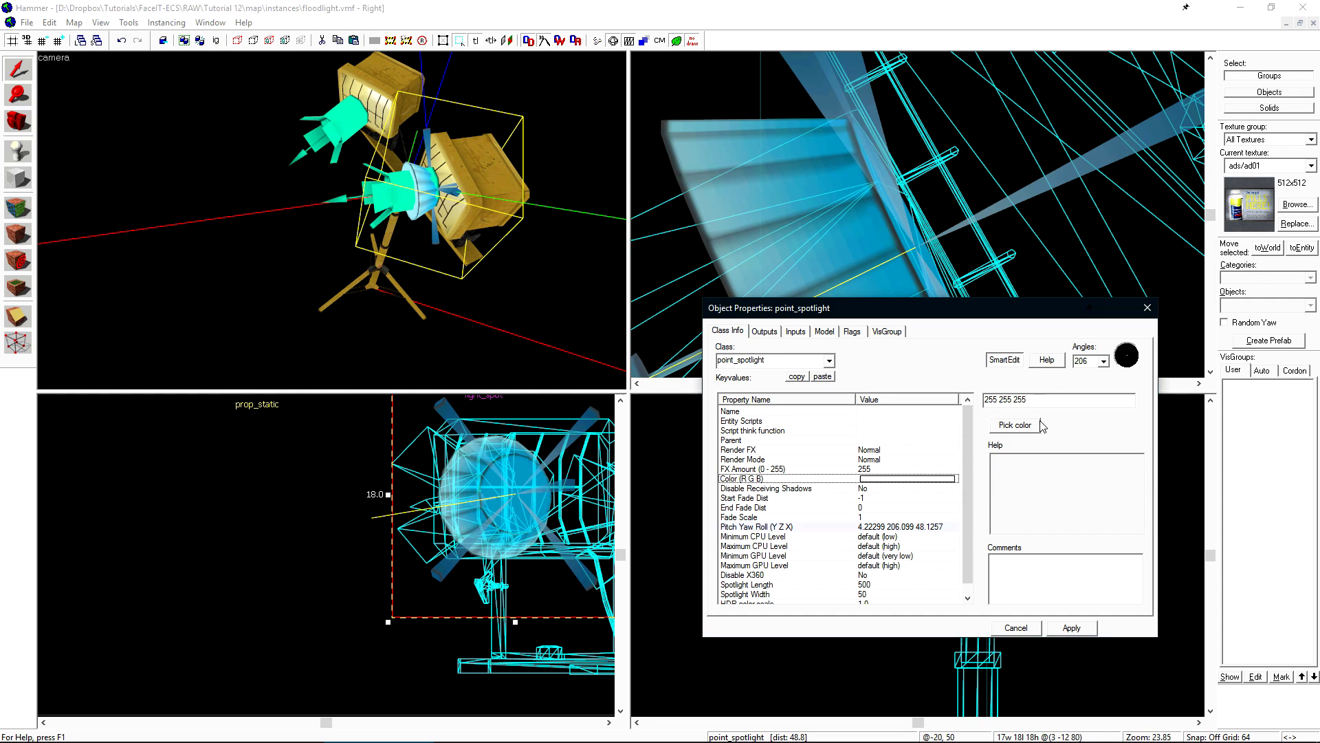
key(Tab)
key(ctrl+v)
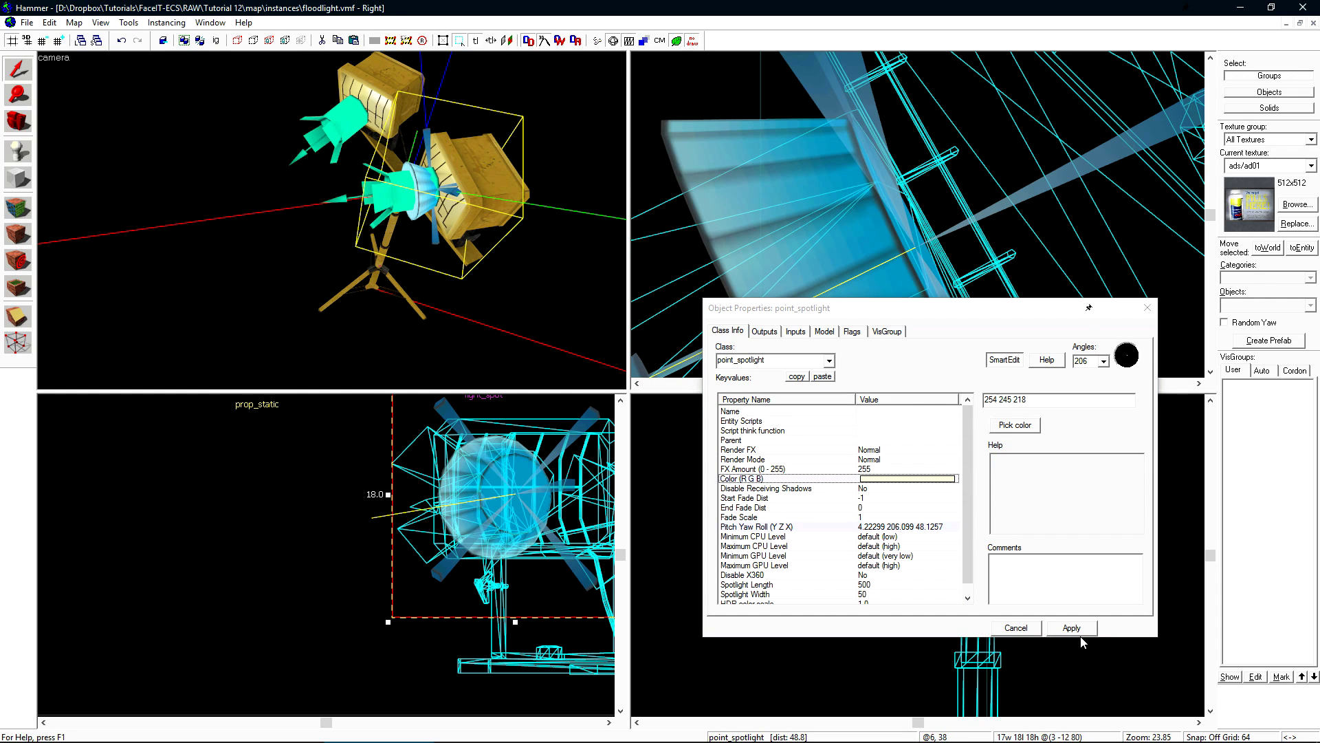
click(1074, 629)
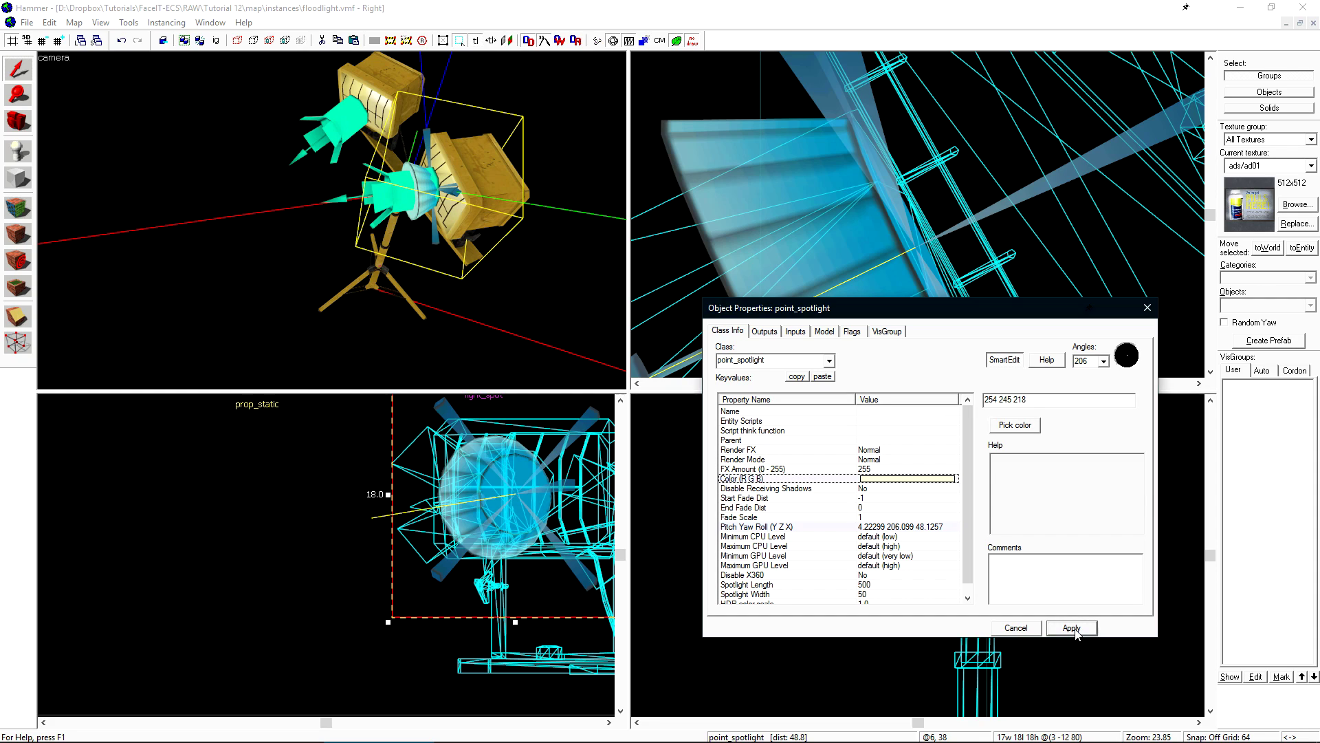
Step: Set the point_spotlight's FX Amount to 200 and apply it
click(728, 472)
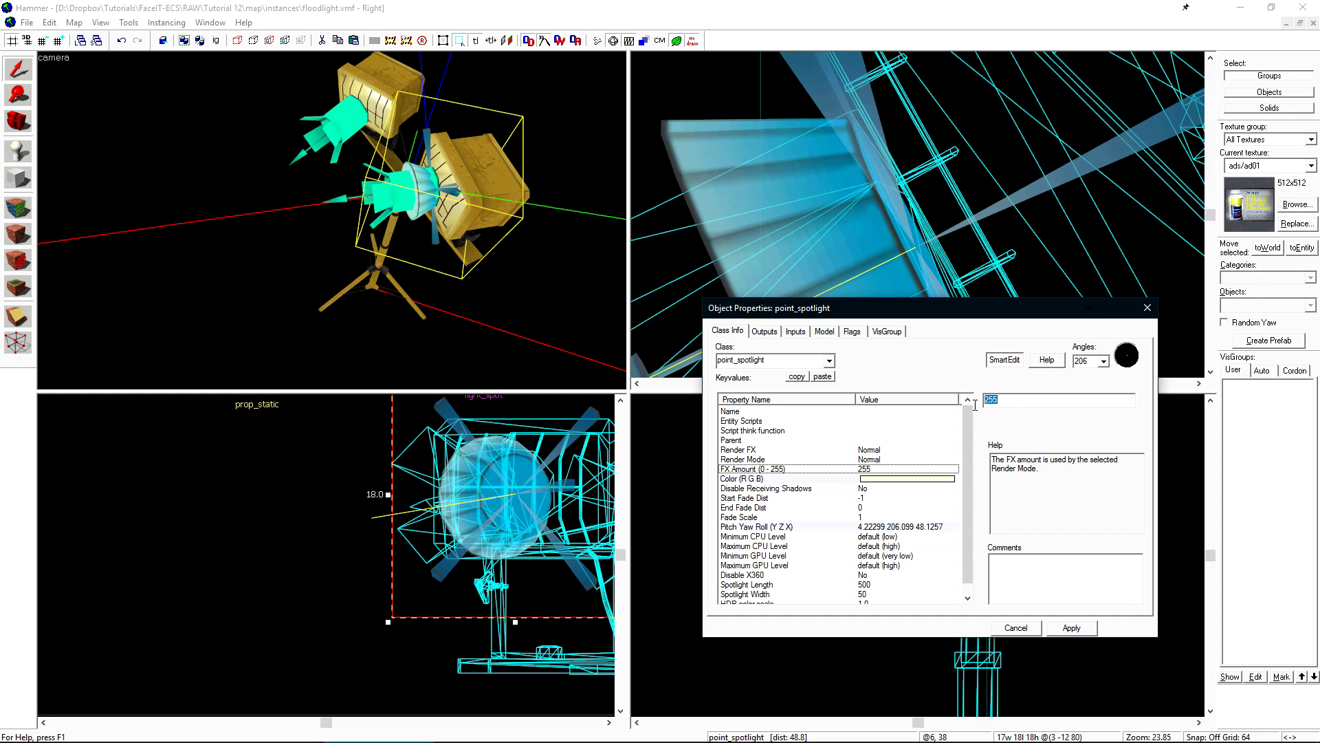
text(200)
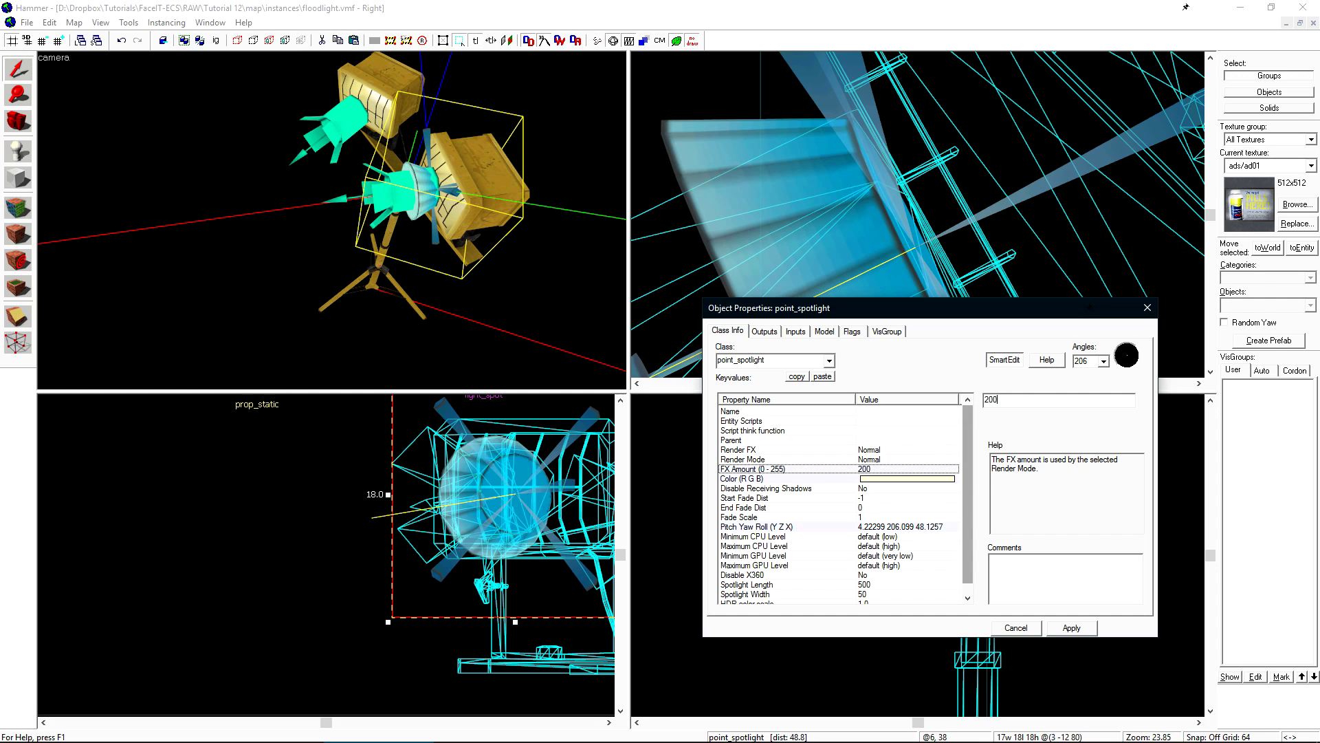
click(1071, 628)
Step: Set the point_spotlight's Spotlight Length to 650 and reduce its Spotlight Width
scroll(967, 512, down, 1)
click(744, 576)
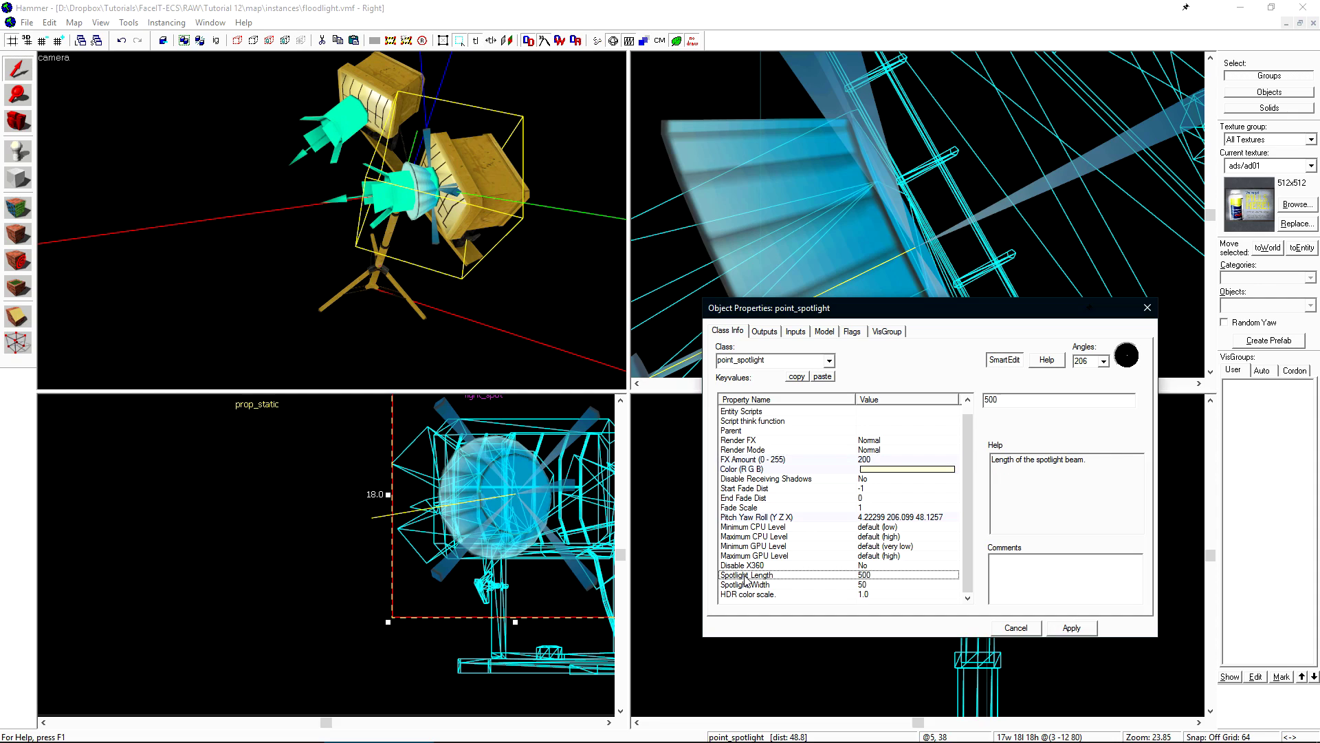
click(764, 586)
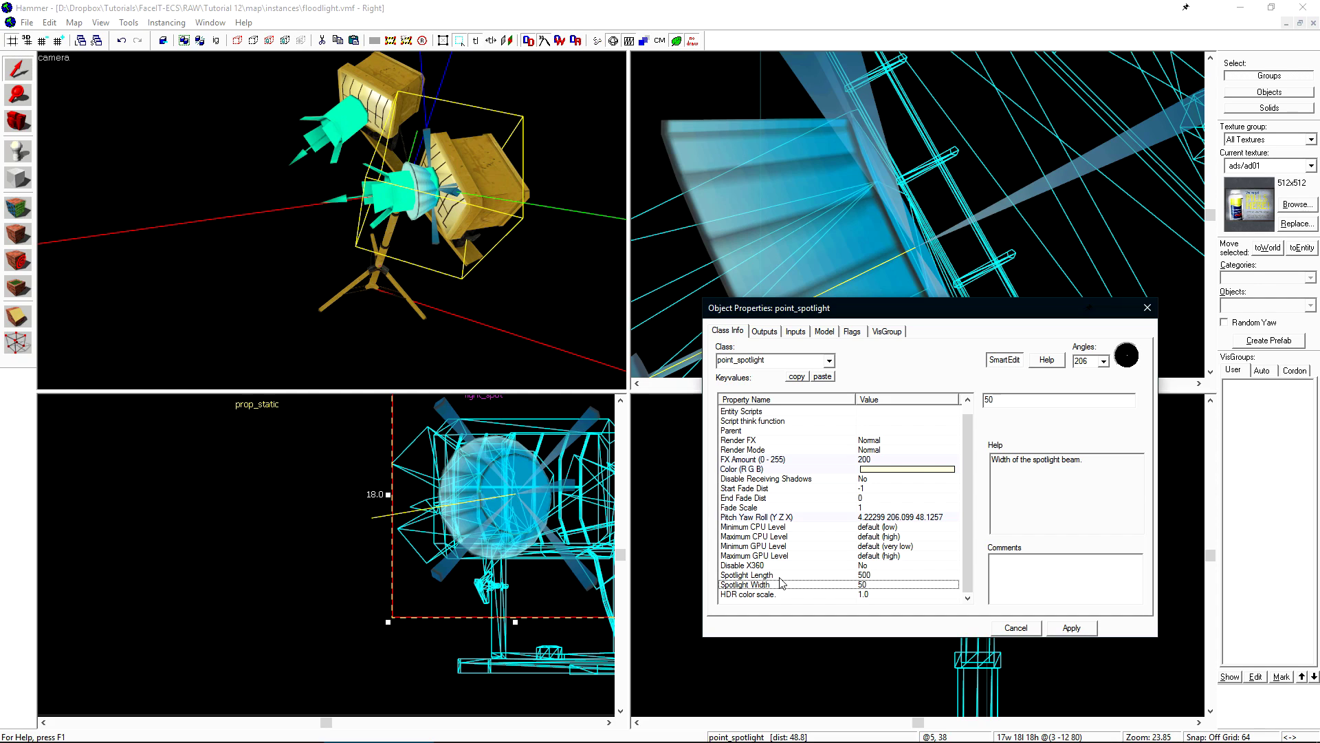
click(775, 575)
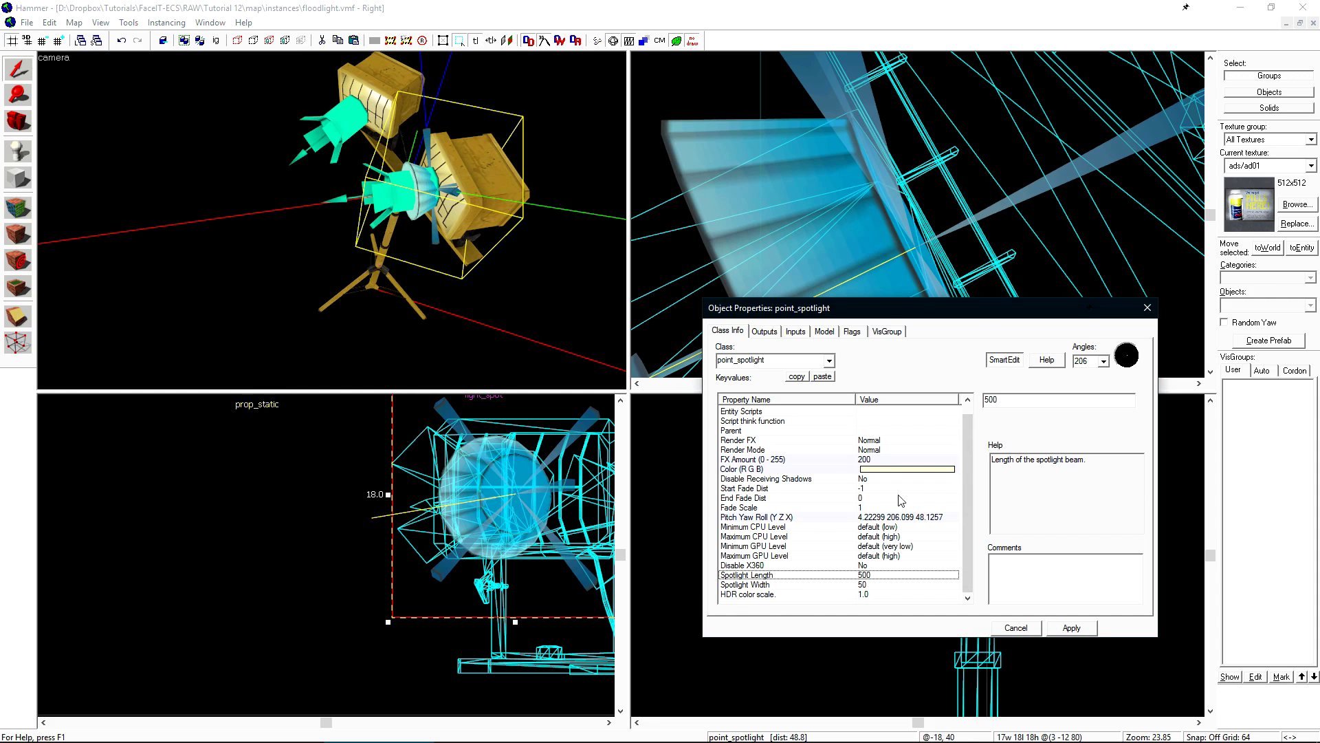
drag(1021, 400, 937, 409)
text(6)
click(777, 584)
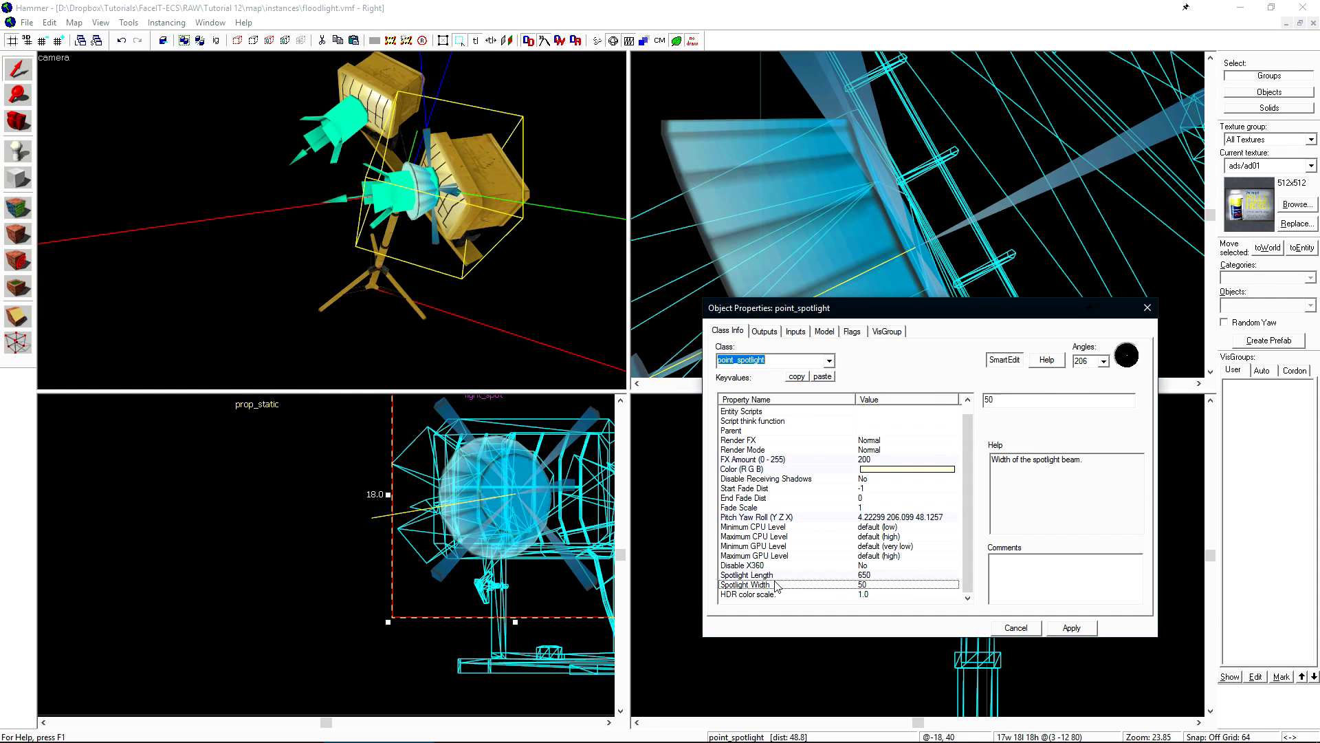
text(3)
key(Return)
Step: Clone the point_spotlight to the second floodlight head, rotating it to match that lamp and placing it at the grille
scroll(830, 133, down, 4)
middle_drag(823, 134, 906, 241)
scroll(908, 240, down, 4)
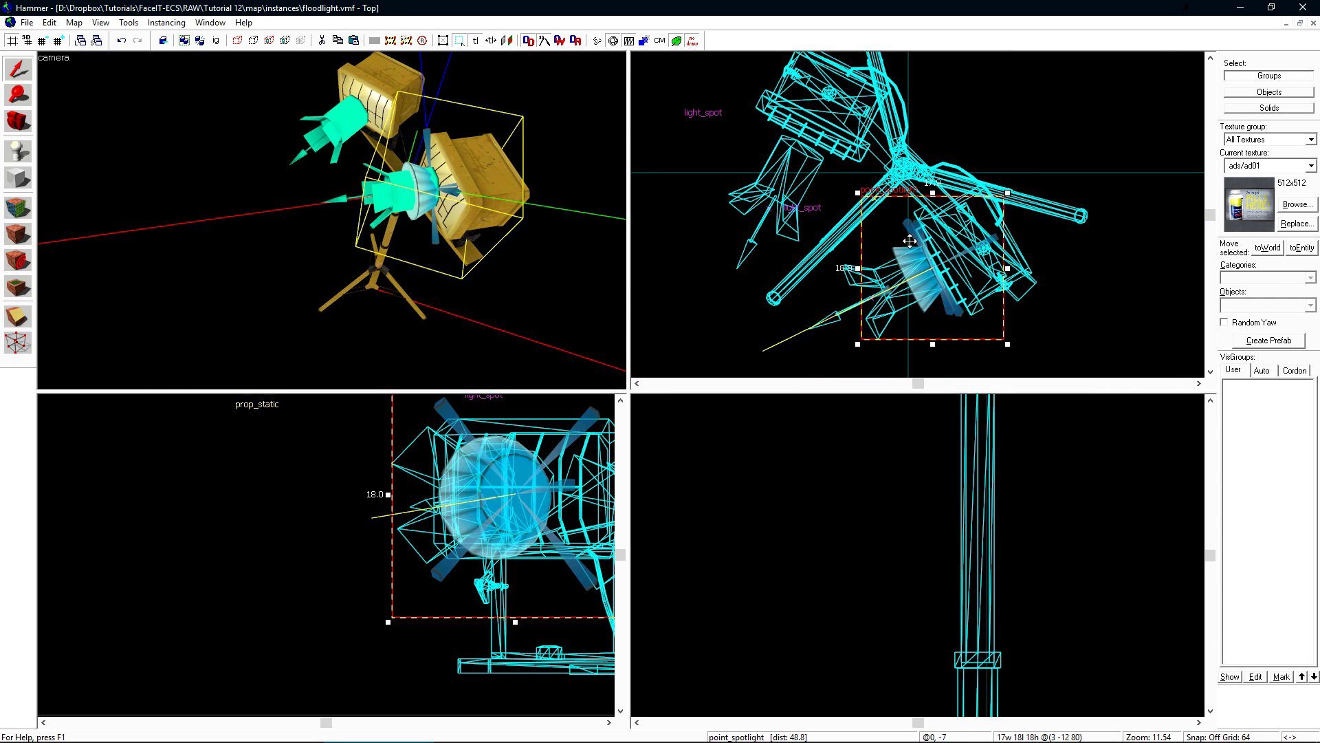
shift+drag(926, 278, 821, 205)
scroll(800, 121, up, 5)
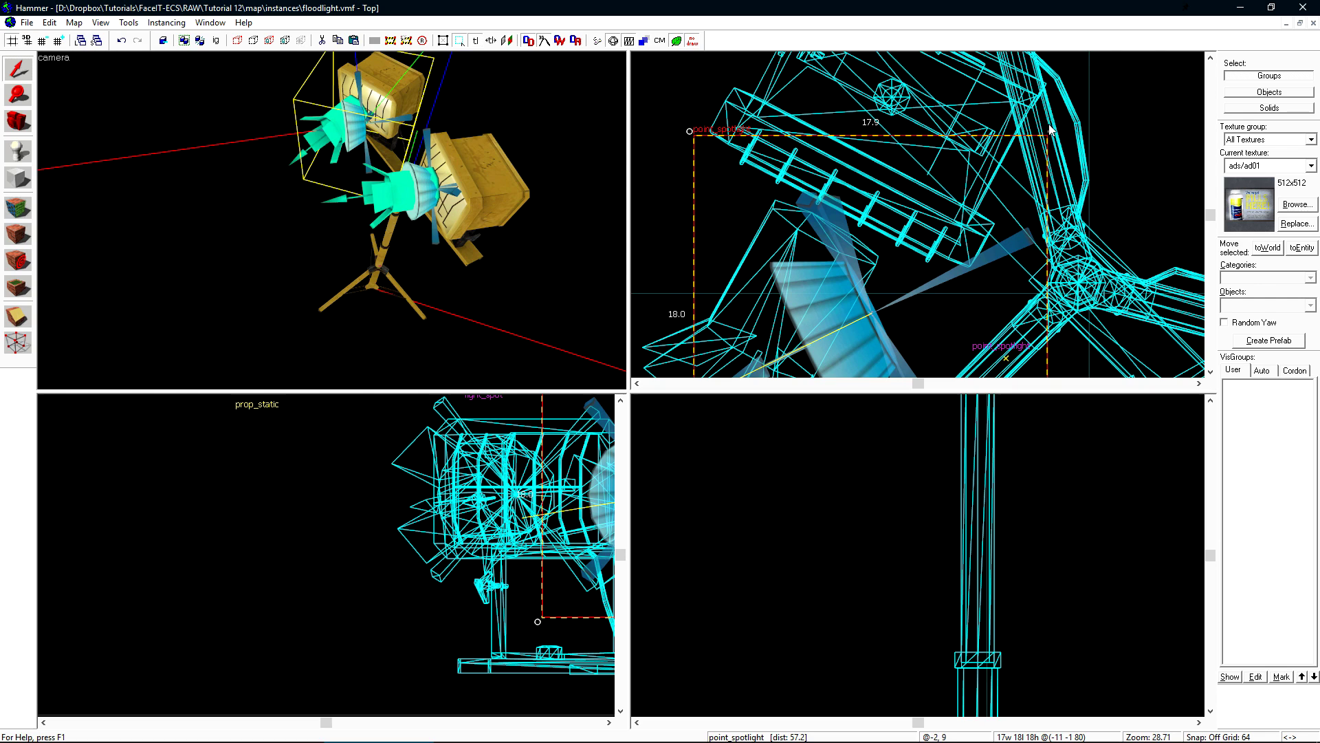
drag(1051, 138, 911, 86)
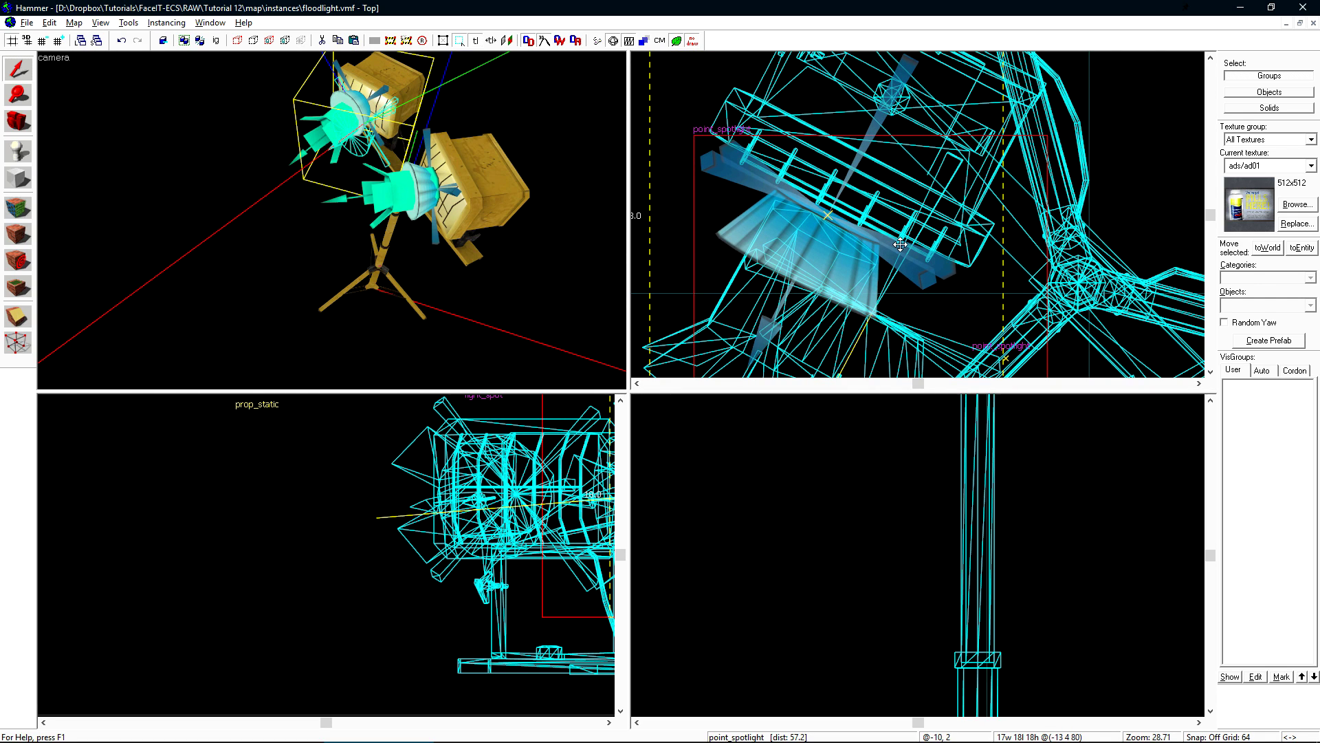
drag(900, 244, 900, 244)
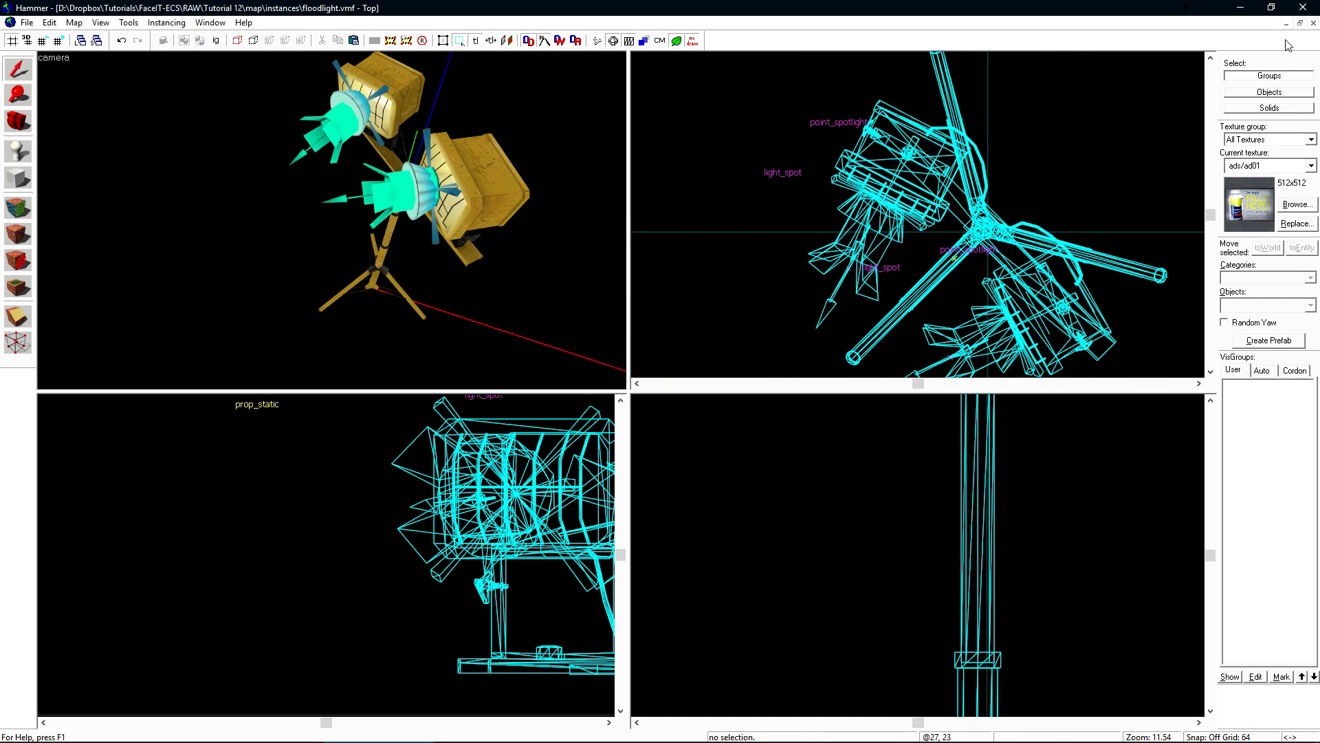
Step: Close floodlight.vmf and check the updated floodlight instance in de_metro from up close
click(1312, 23)
key(z)
key(w)
key(d)
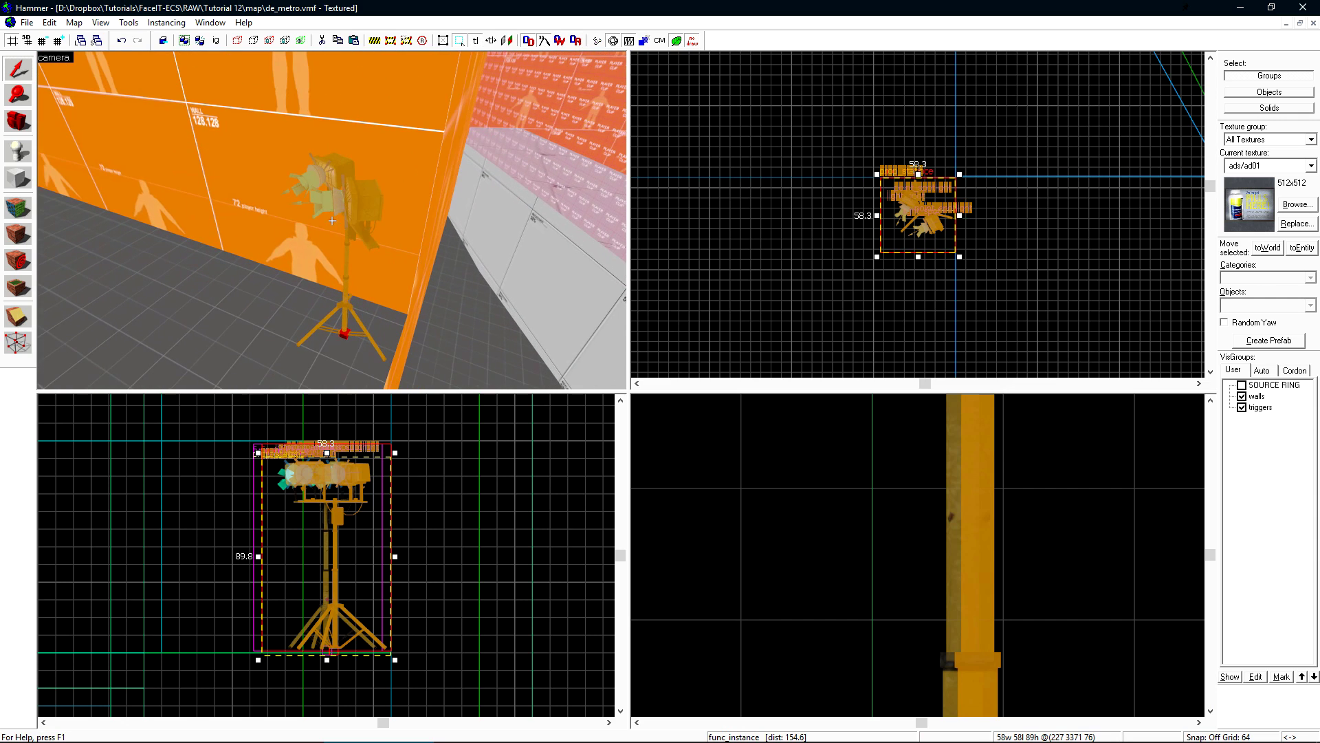
key(w)
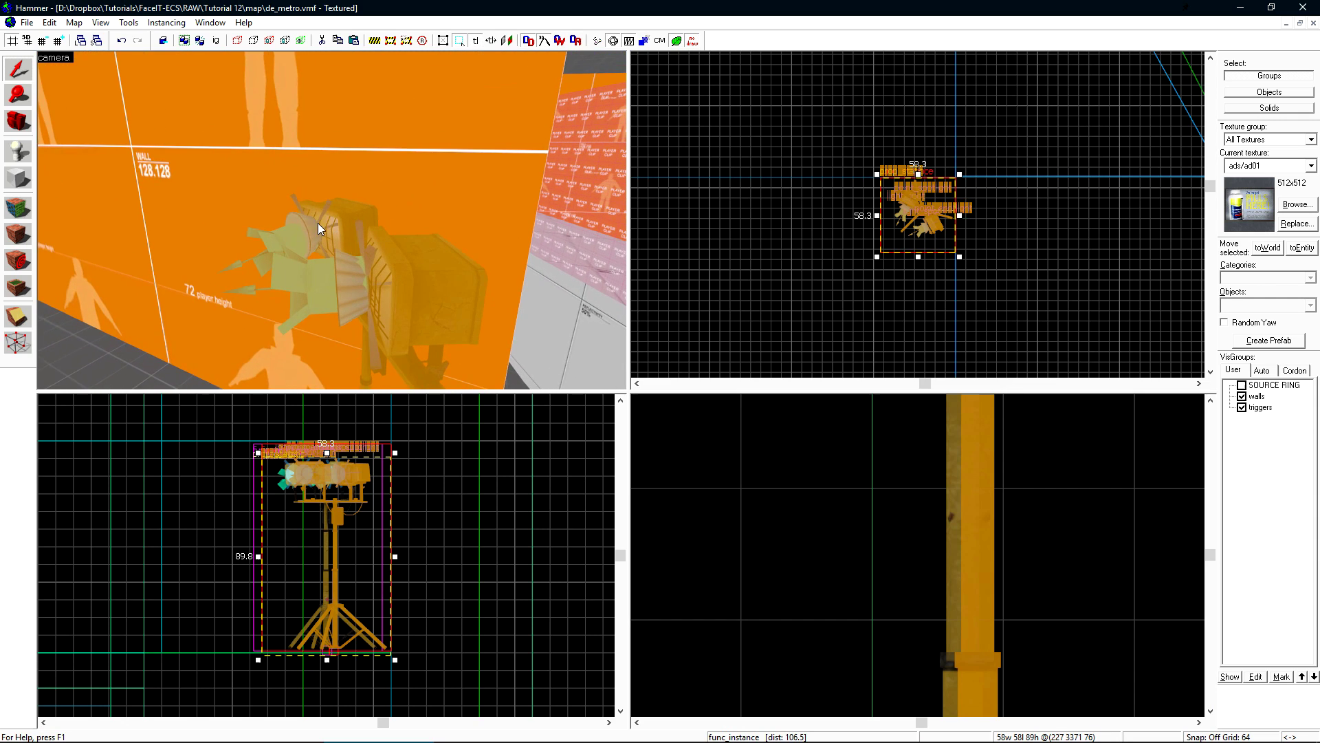
key(s)
key(s)
Step: Clear the selection and compile de_metro with the Full compile - HDR only configuration
click(837, 250)
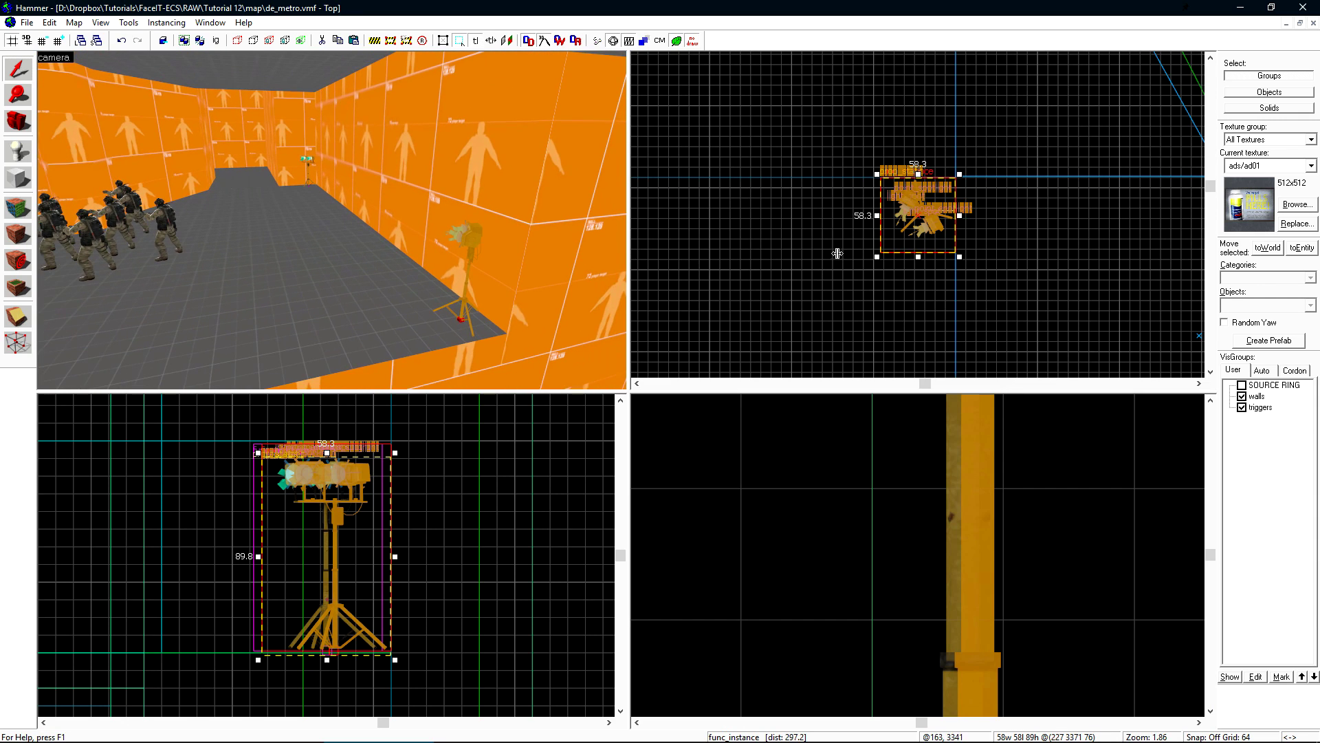
click(597, 40)
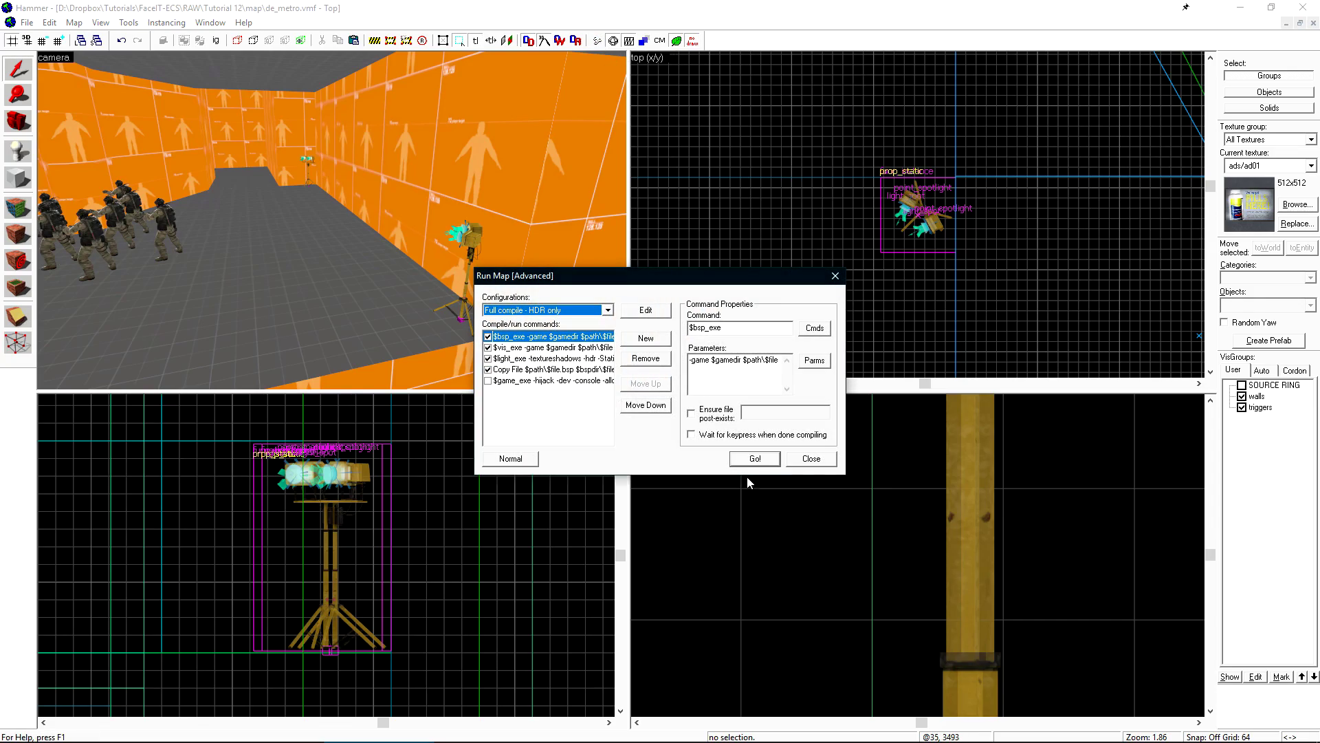
click(755, 455)
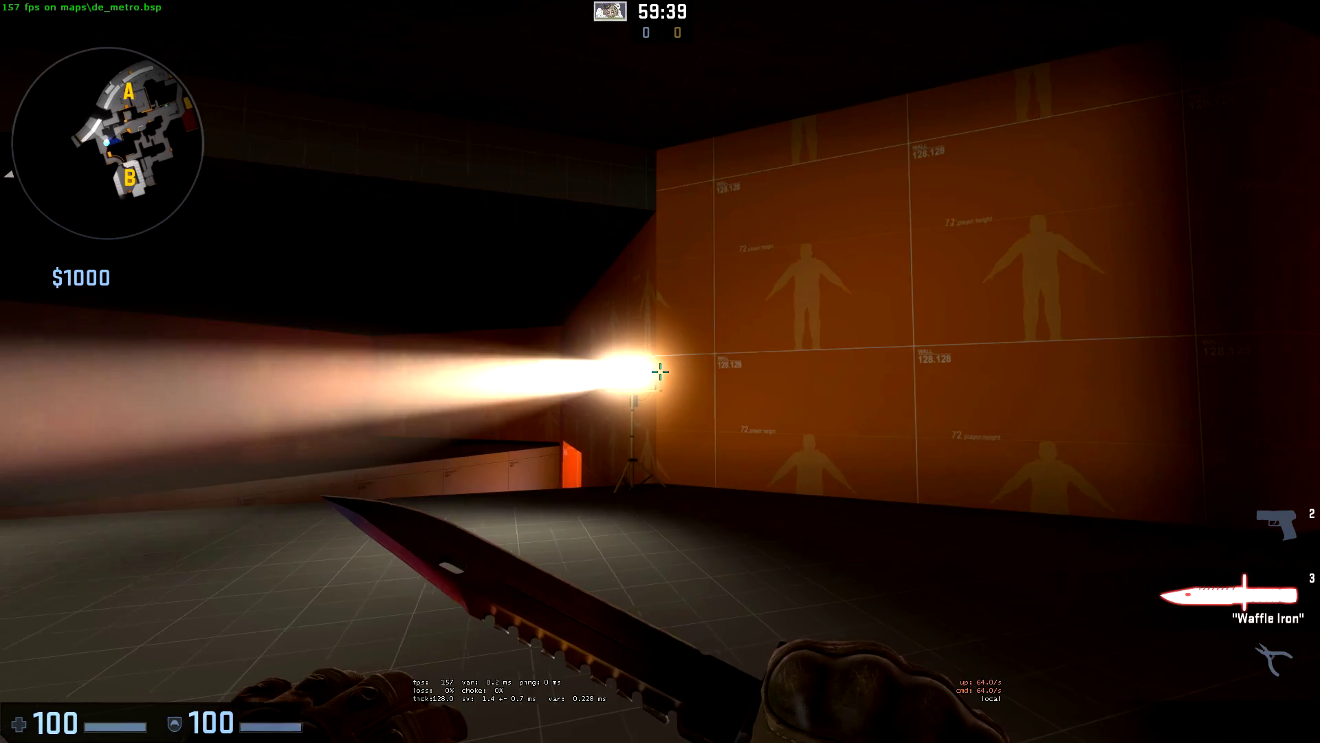
Step: Walk around the floodlights in-game and examine their spotlight beams and glow from the front, sides and behind
key(w)
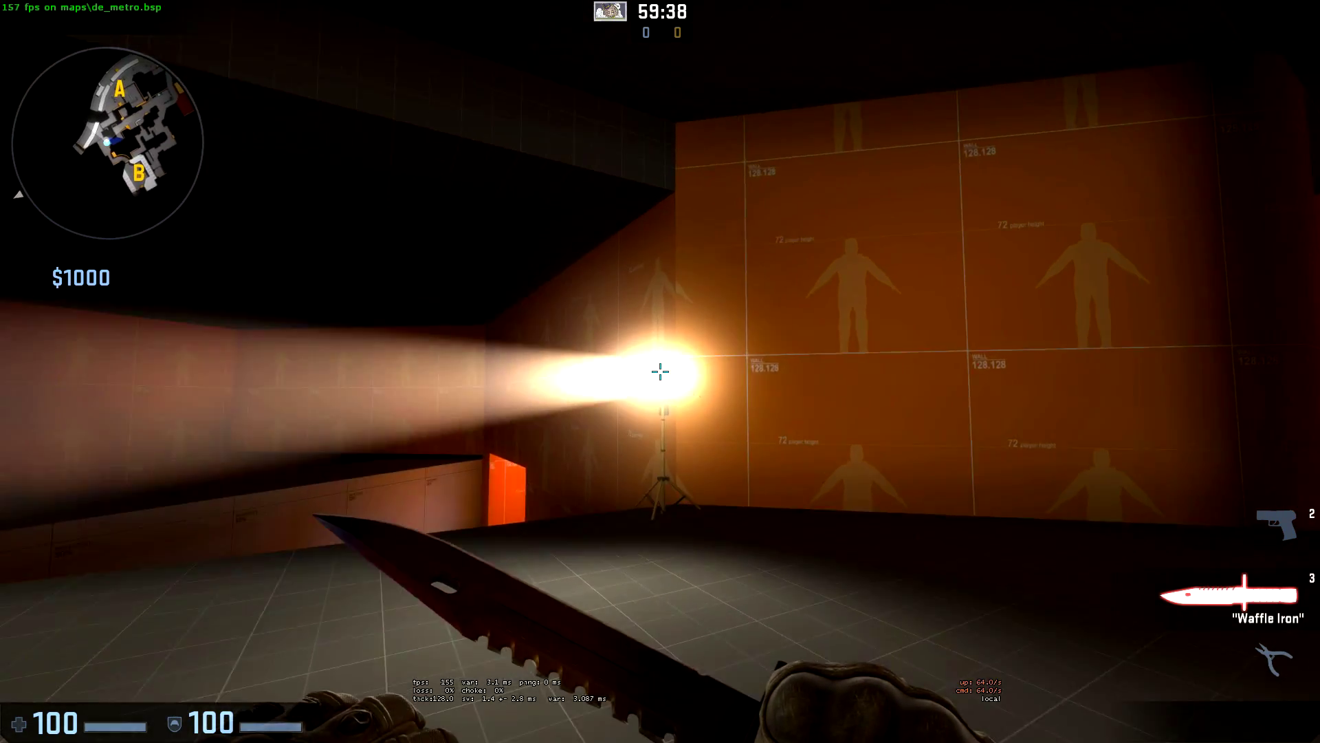
key(s)
key(d)
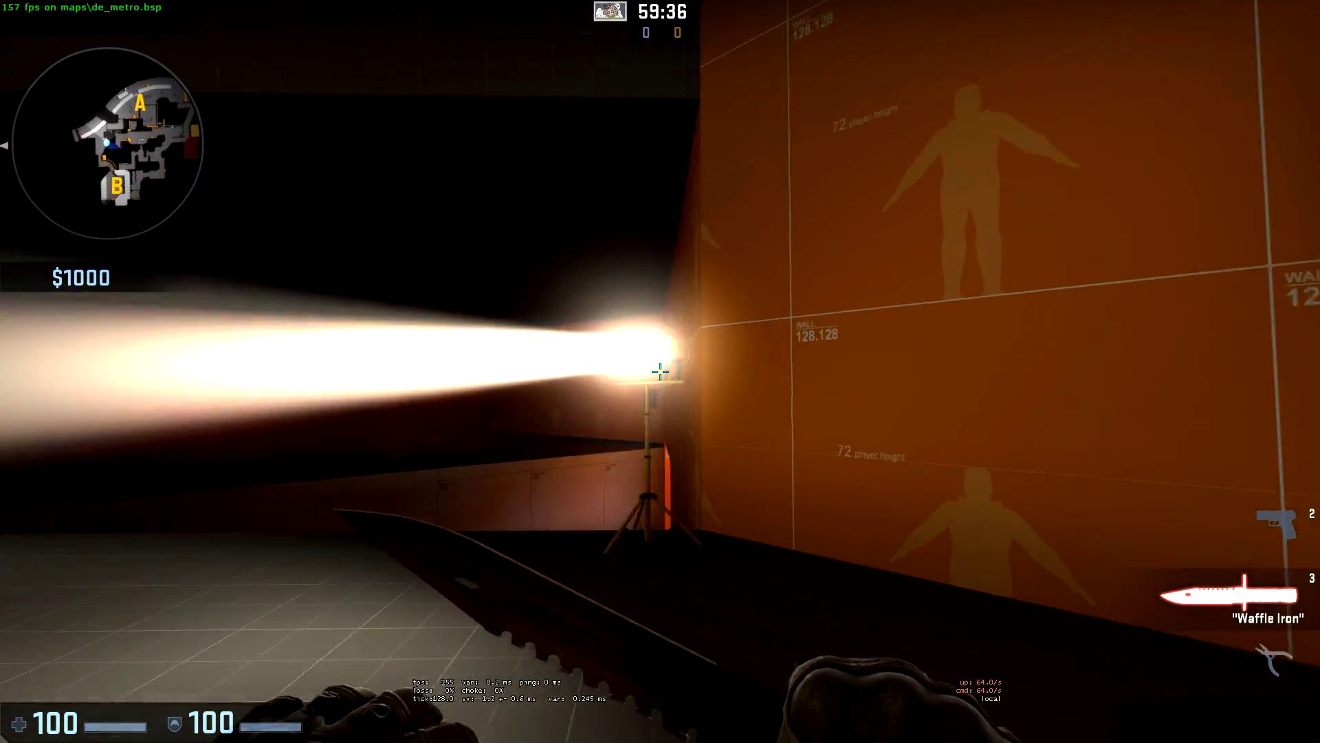
key(a)
key(d)
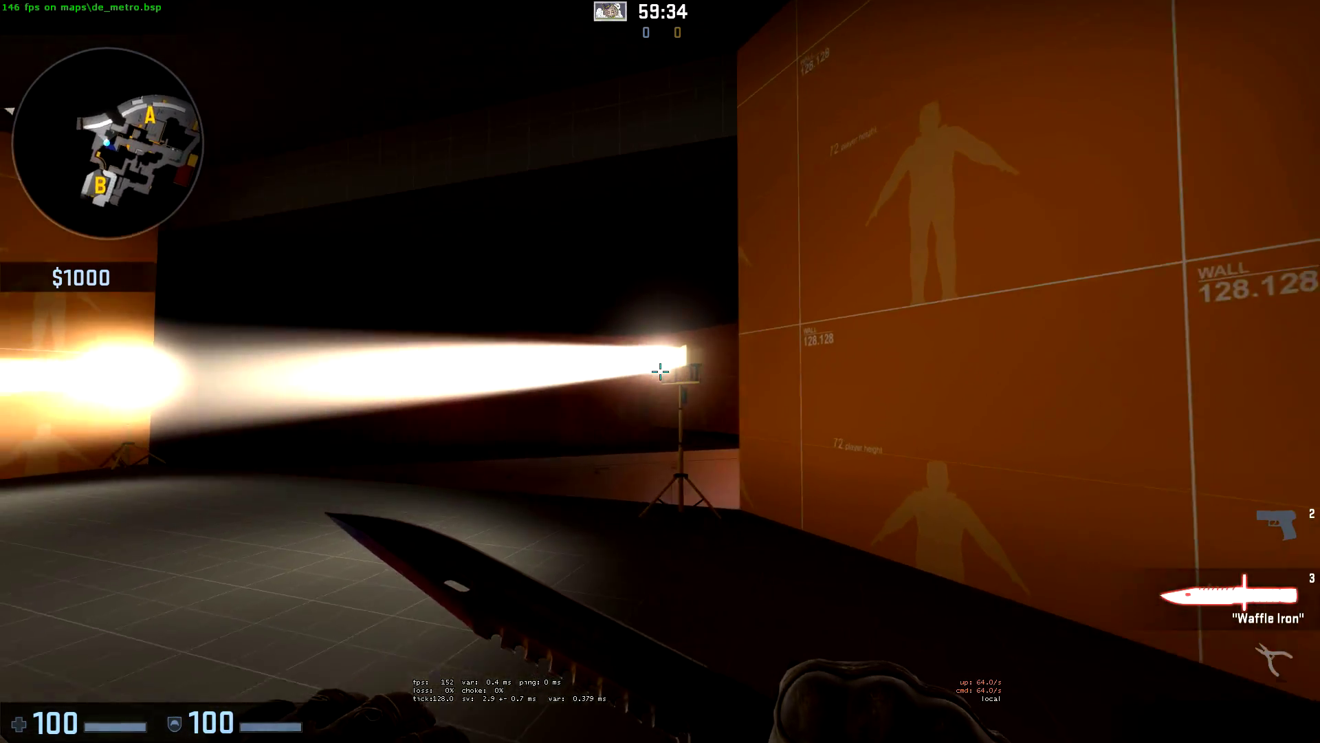
key(w)
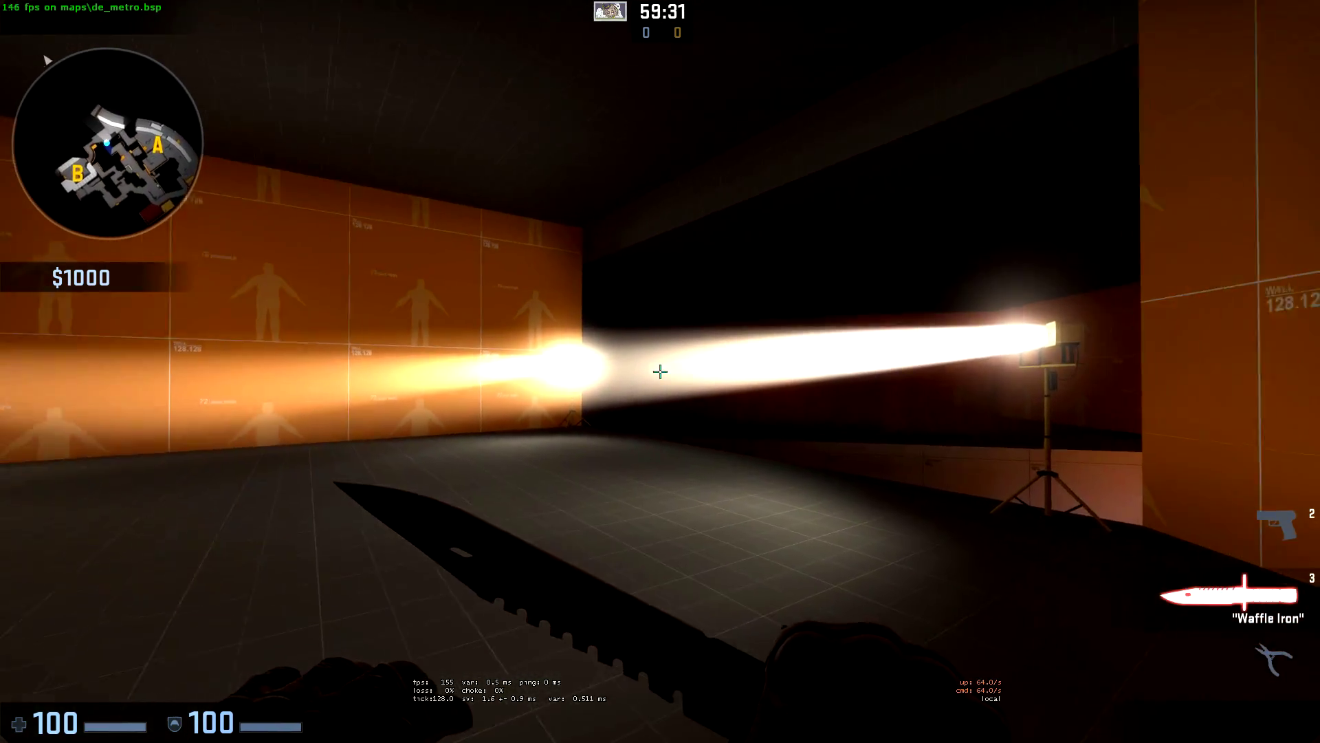
click(660, 372)
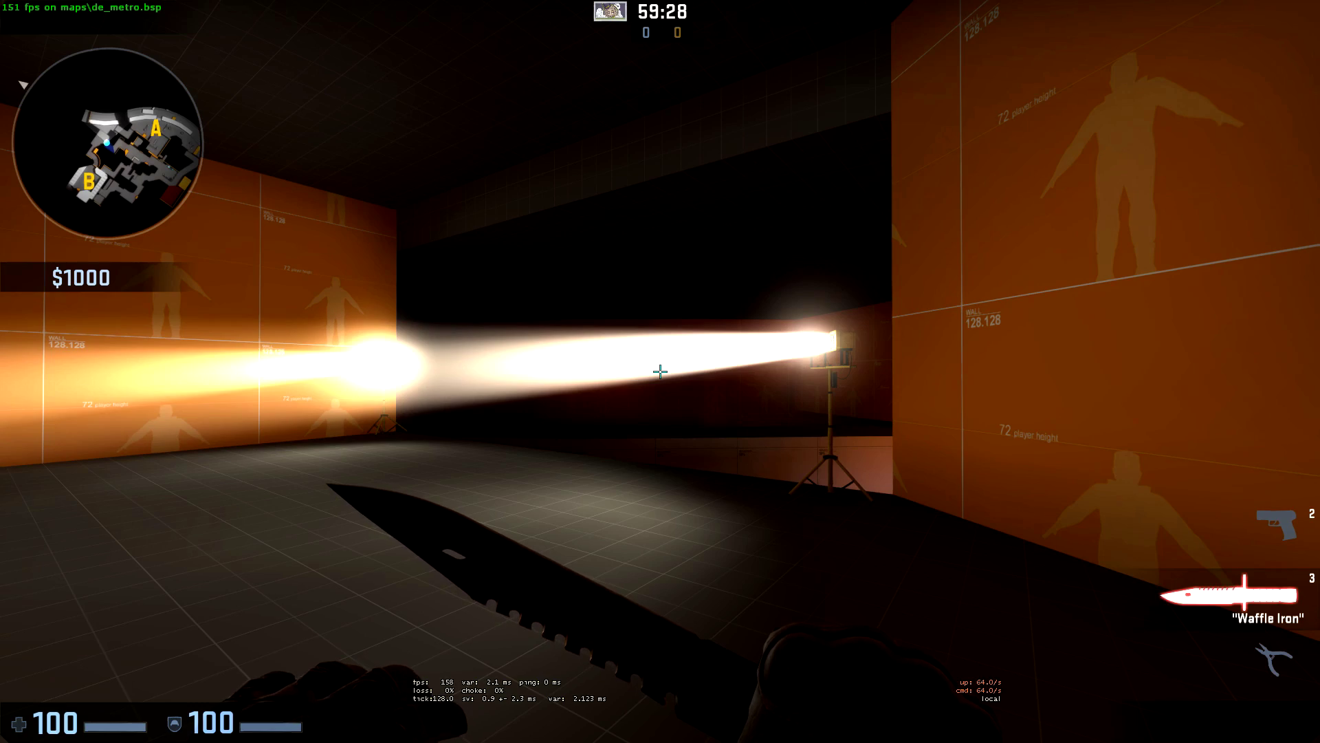
key(w)
key(a)
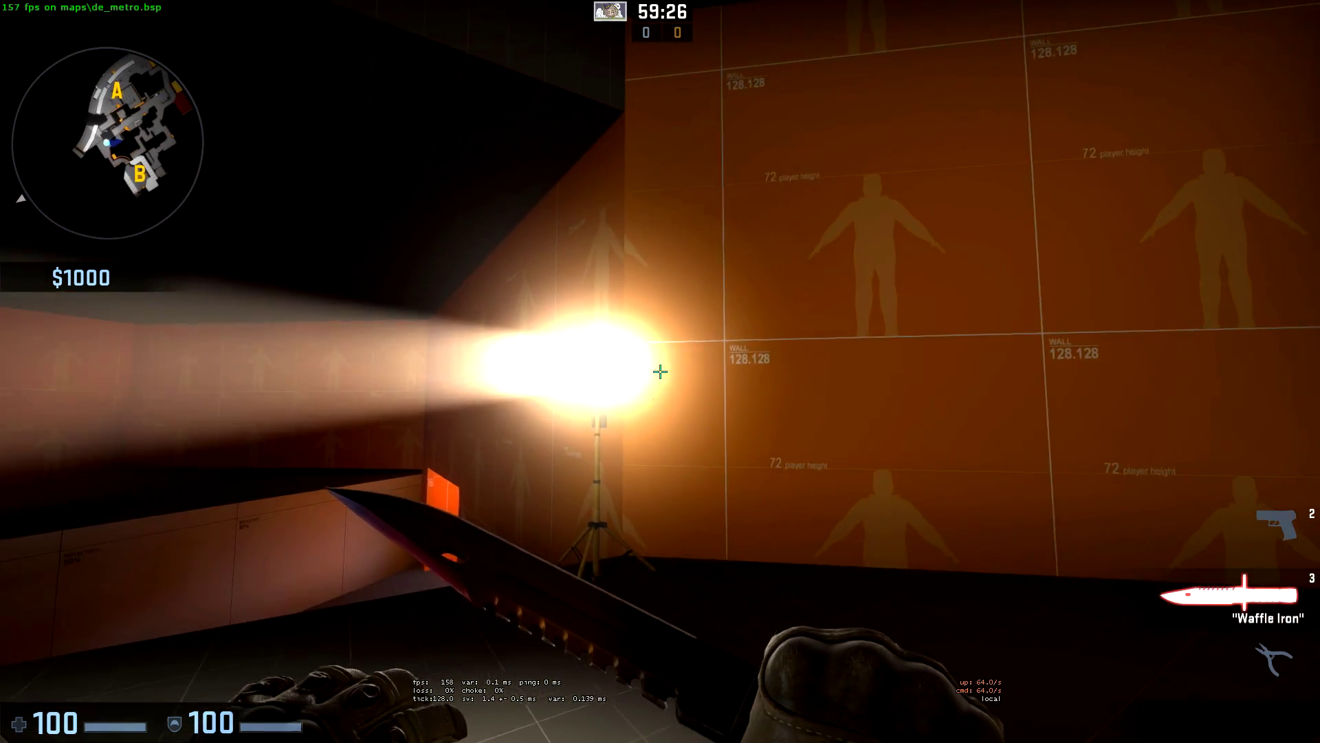
key(a)
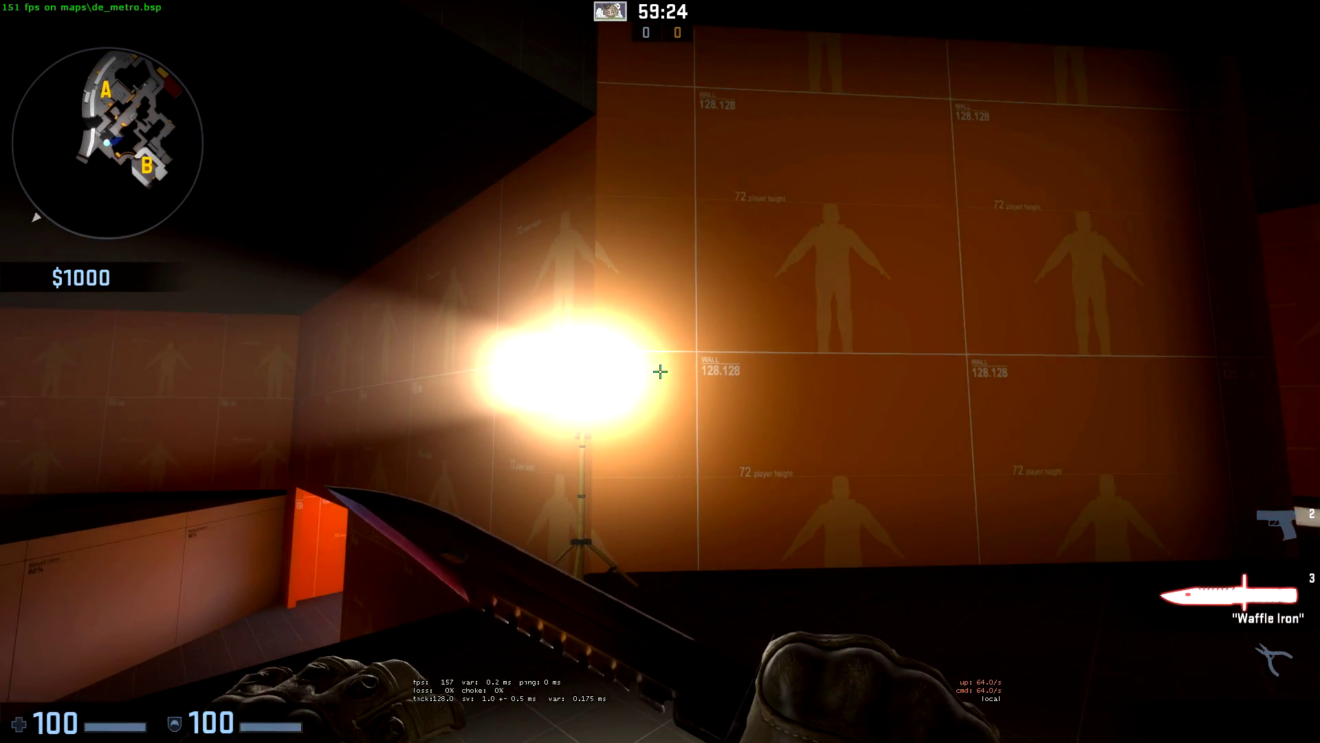
key(w)
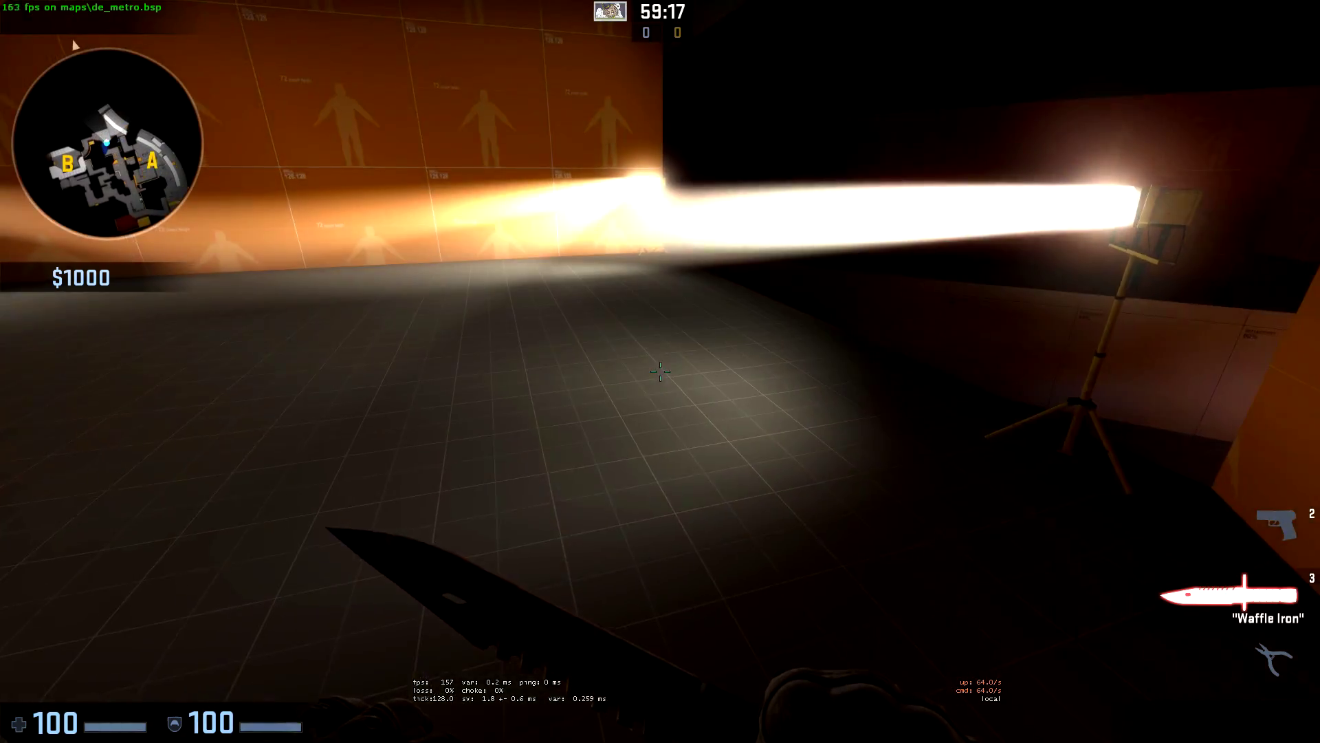
key(d)
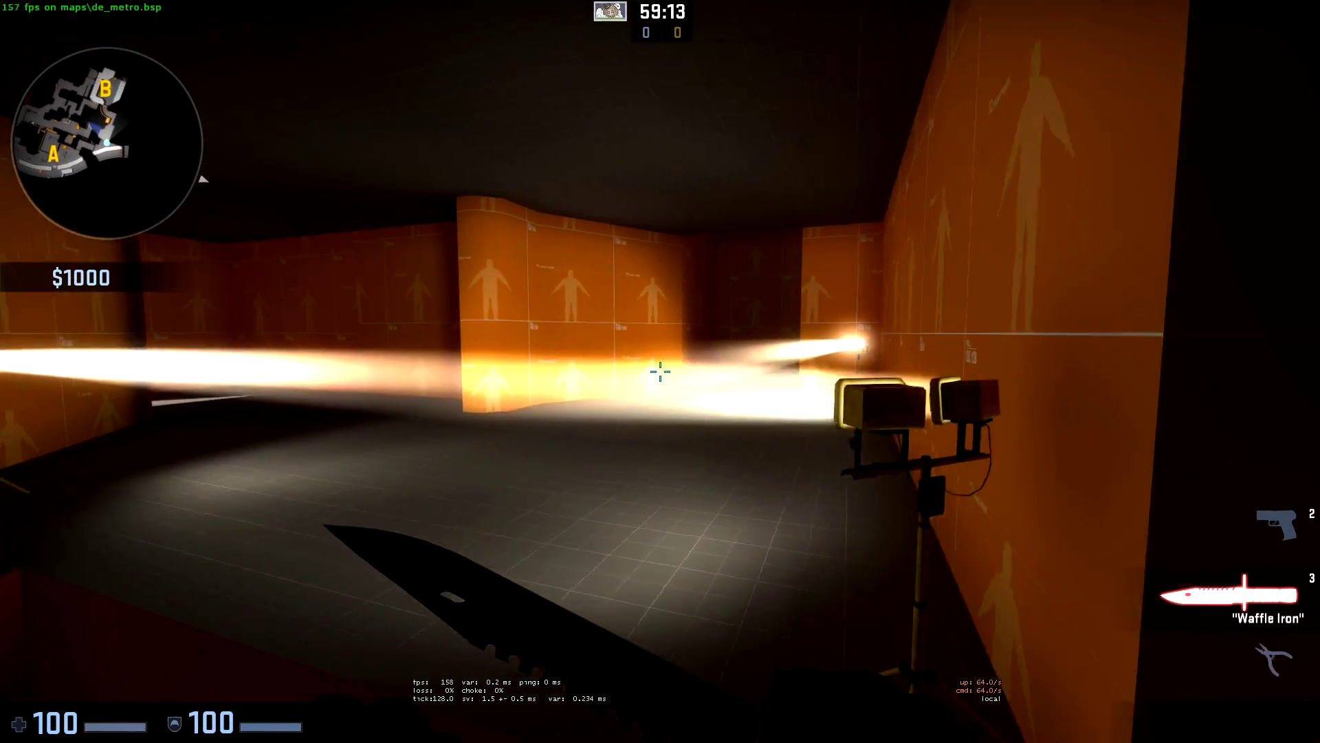
key(s)
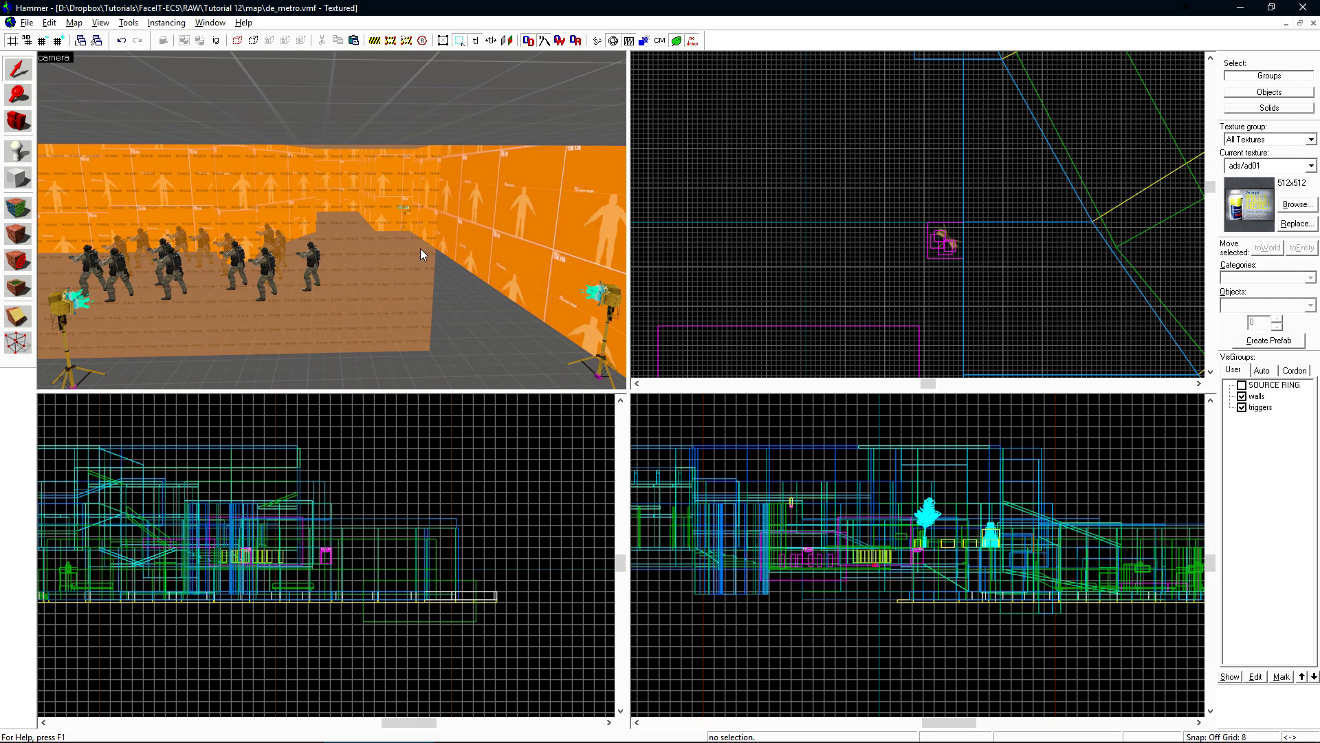
Step: Pick up the tools/toolstrigger texture from the func_buyzone brush, and hide that brush
key(shift+a)
click(386, 214)
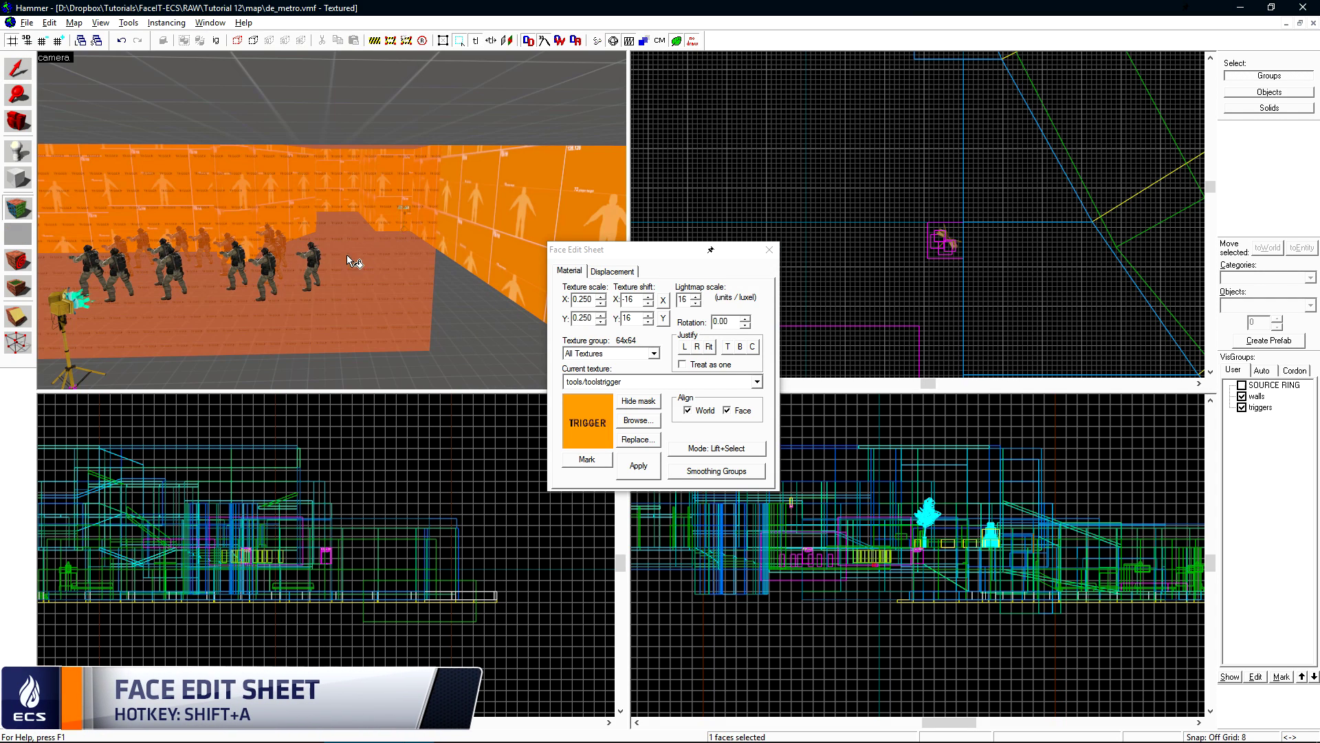
key(shift+s)
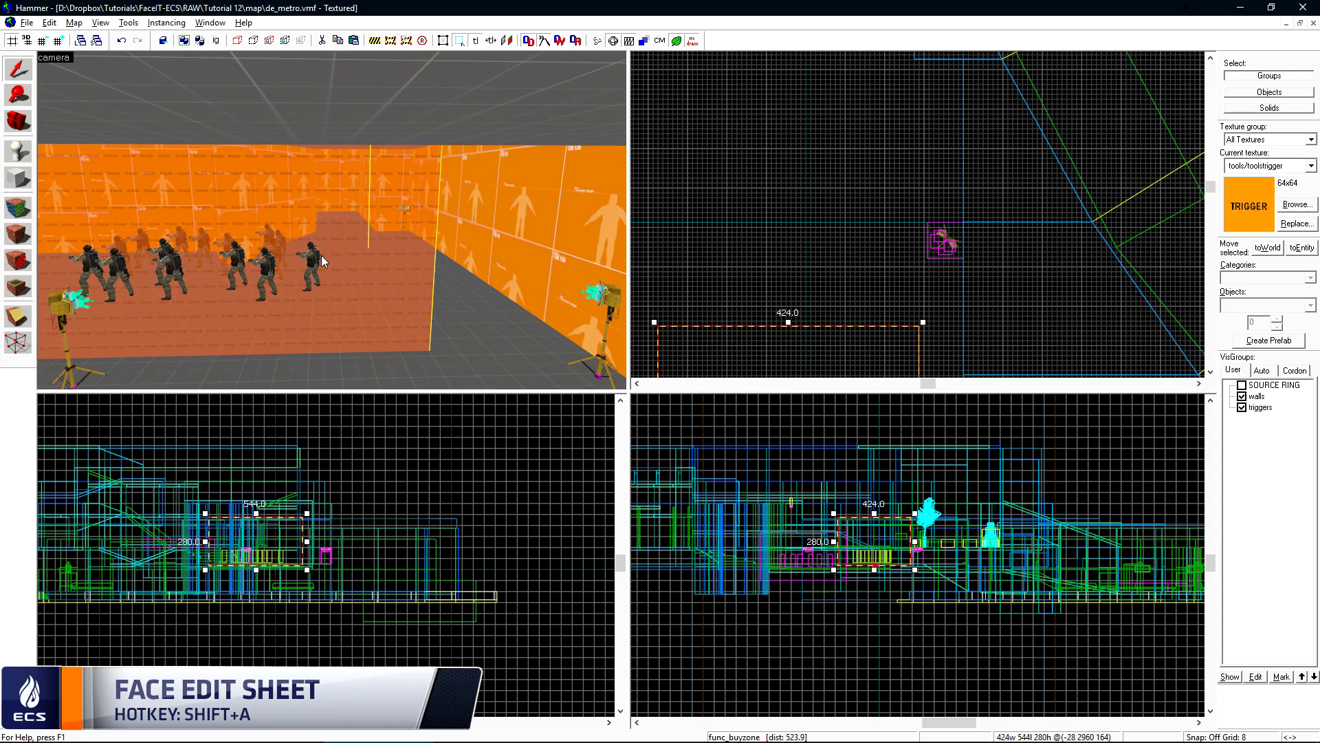
key(h)
Step: Select the floodlight func_instance beside the wall corner as the reference for a new brush
key(z)
key(w)
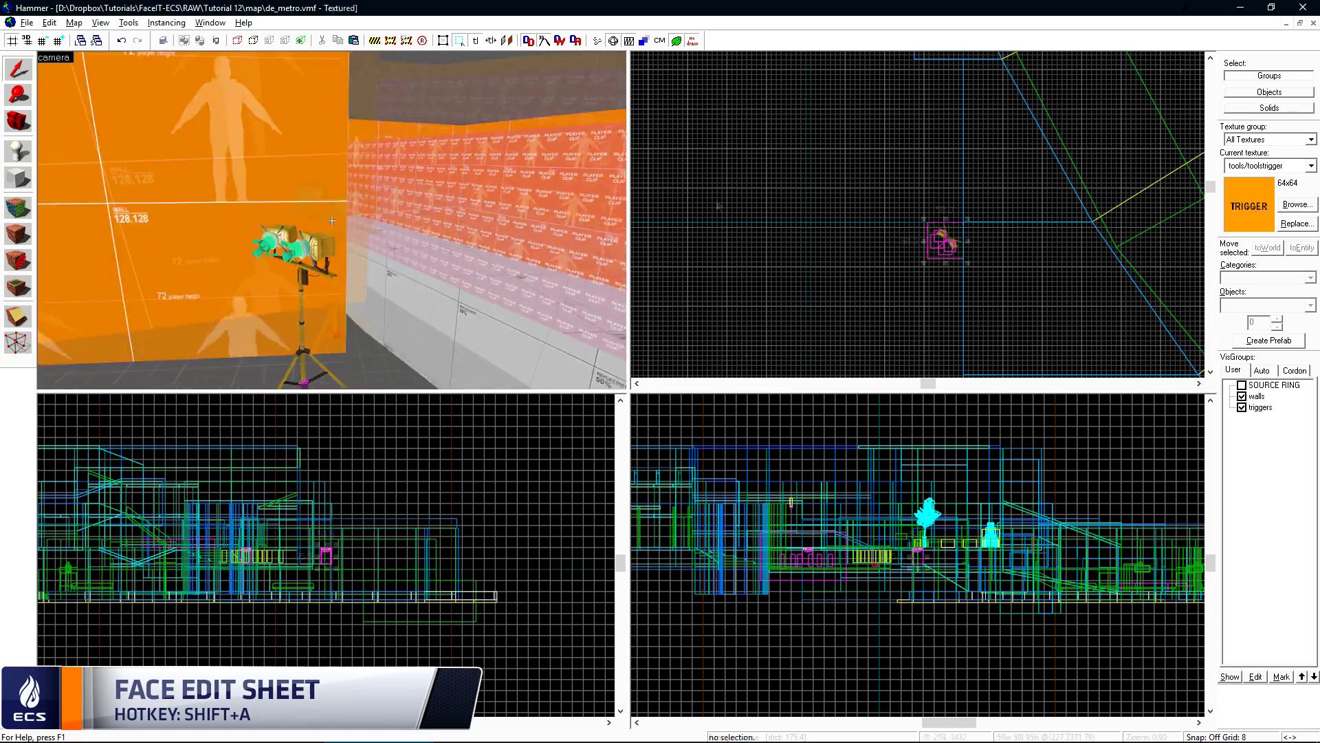
scroll(945, 255, up, 4)
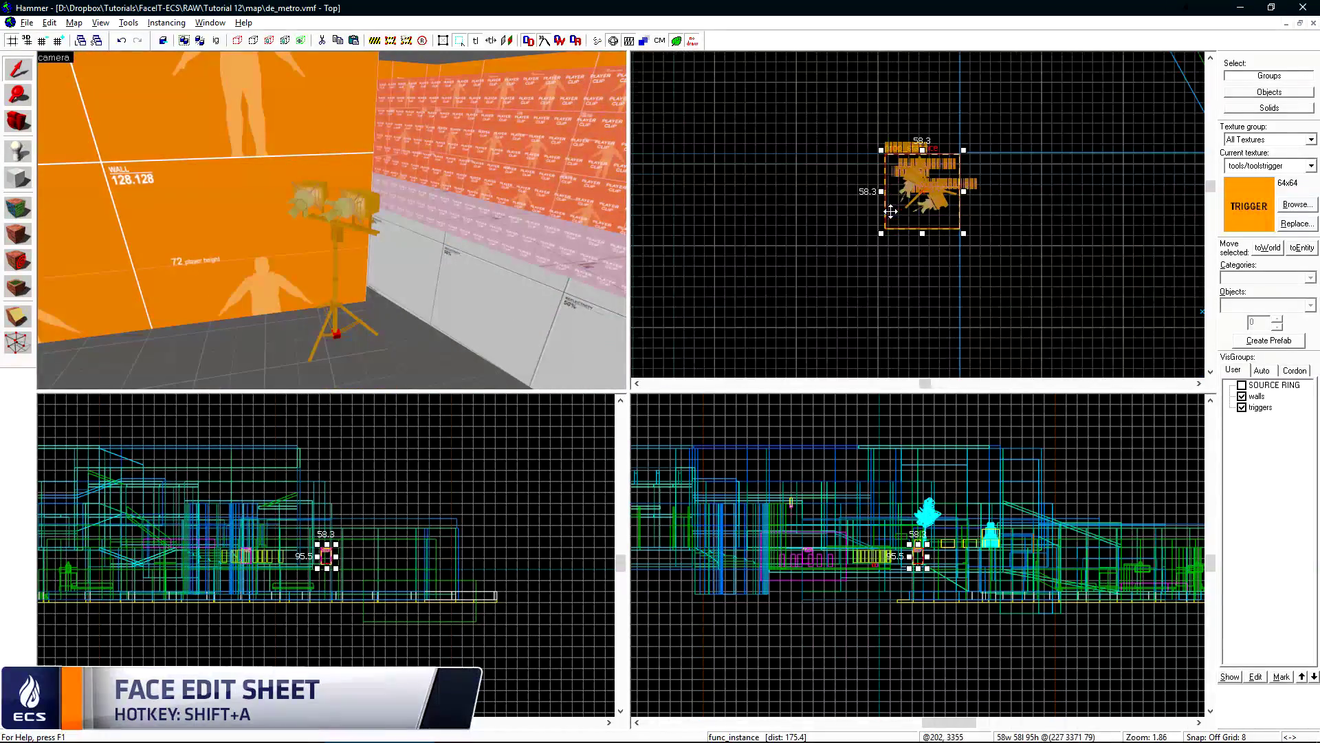
click(769, 244)
click(1042, 200)
scroll(928, 135, down, 1)
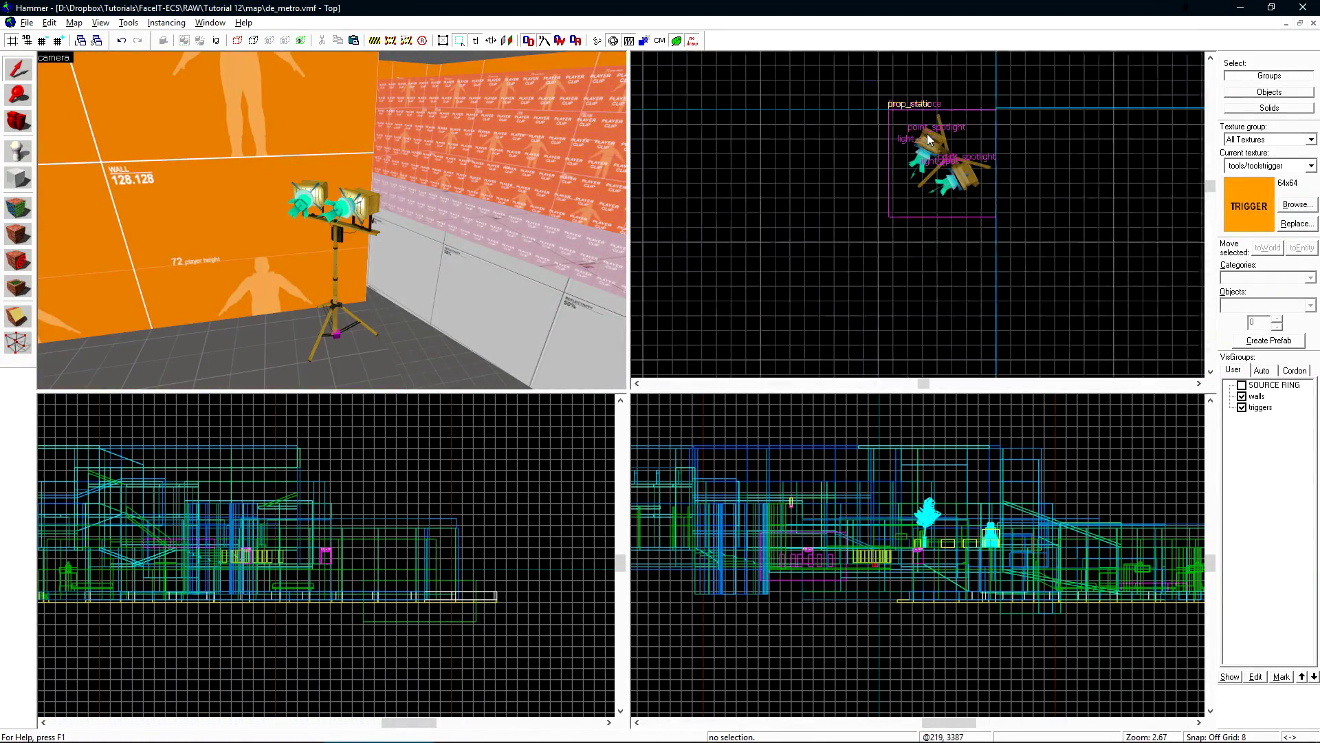
scroll(909, 201, up, 2)
key(shift+b)
key(shift+s)
click(303, 195)
Step: Create a tools/toolstrigger block about 48 by 112 units in front of the floodlight, with grid snapping on
key(shift+b)
scroll(871, 180, down, 3)
drag(840, 154, 916, 320)
scroll(916, 319, up, 1)
key(shift+w)
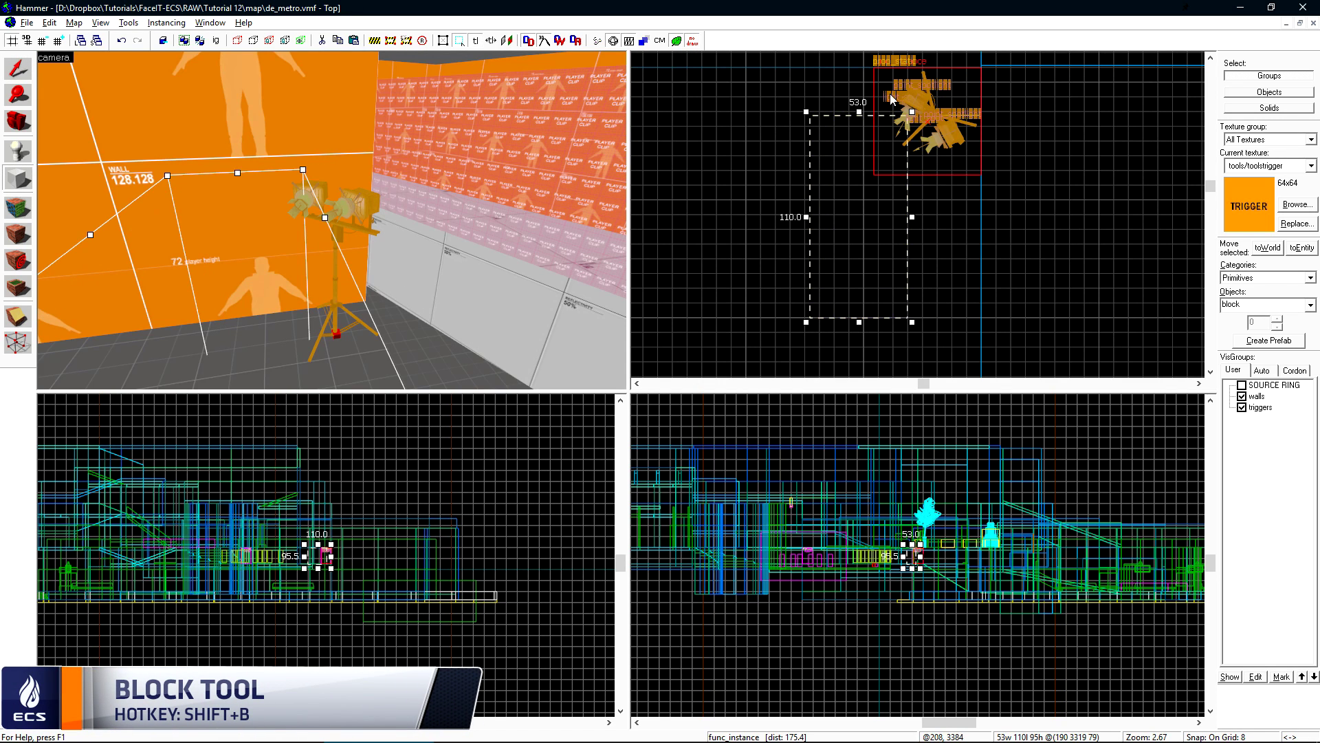
drag(806, 112, 818, 110)
key(Return)
Step: Trim the trigger block to about 31 units high at lamp level and rotate it to follow the floodlight's beam direction
scroll(316, 556, up, 13)
drag(339, 630, 340, 510)
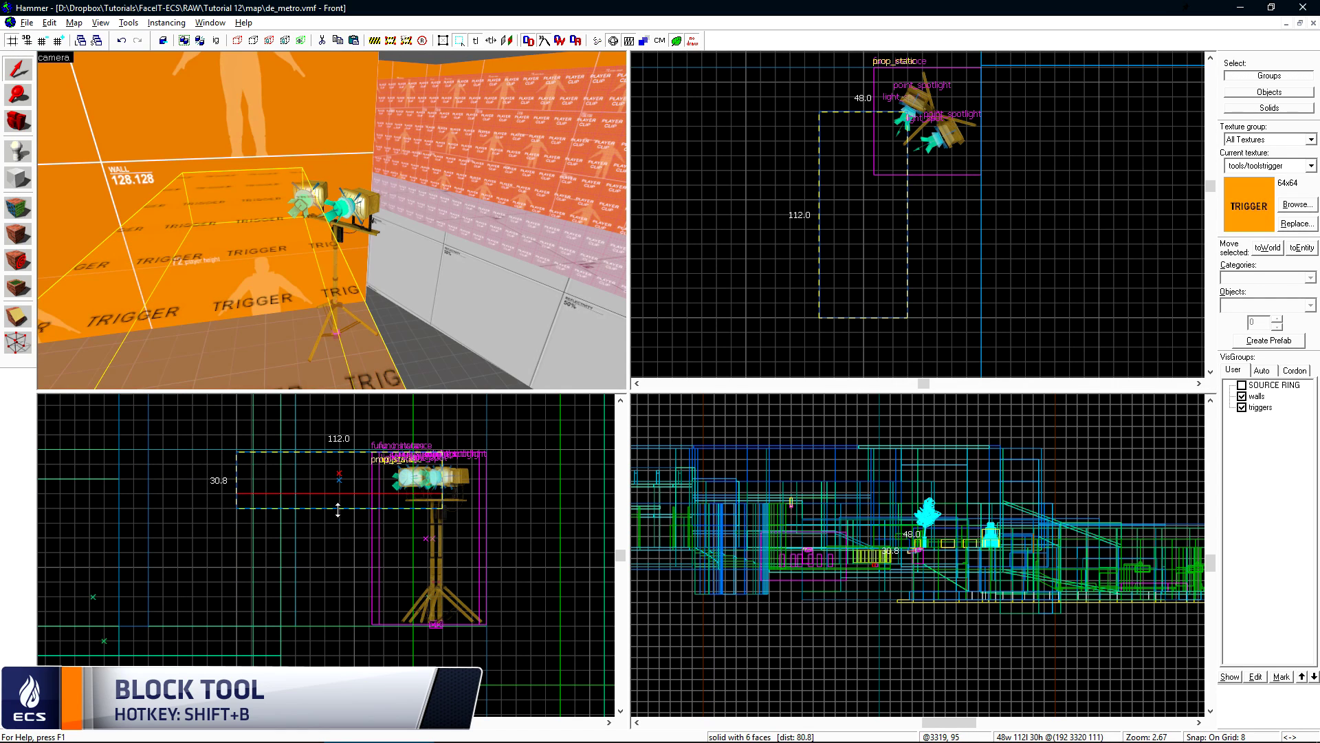
click(910, 111)
drag(910, 110, 956, 148)
scroll(905, 252, up, 4)
drag(905, 252, 892, 181)
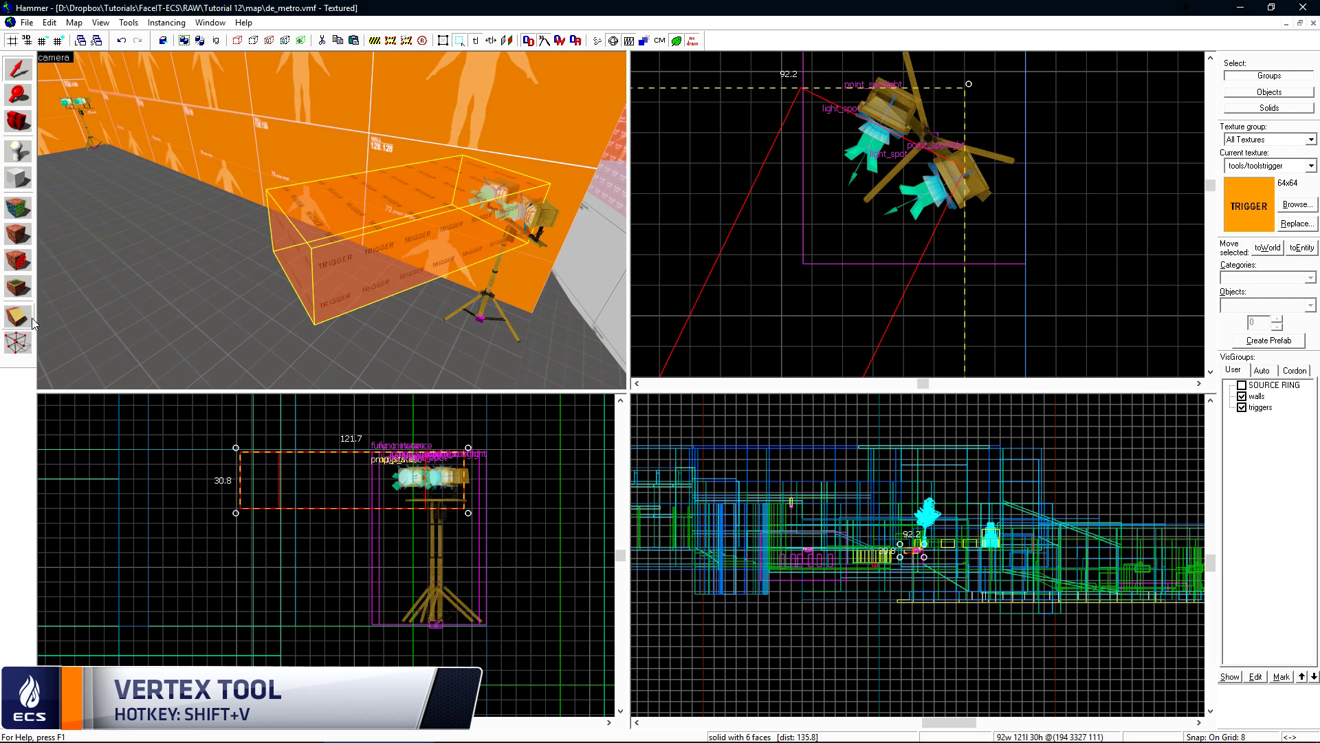
Step: Select the vertices at the lamp end of the trigger block with the Vertex tool
click(18, 342)
scroll(957, 162, down, 4)
click(871, 117)
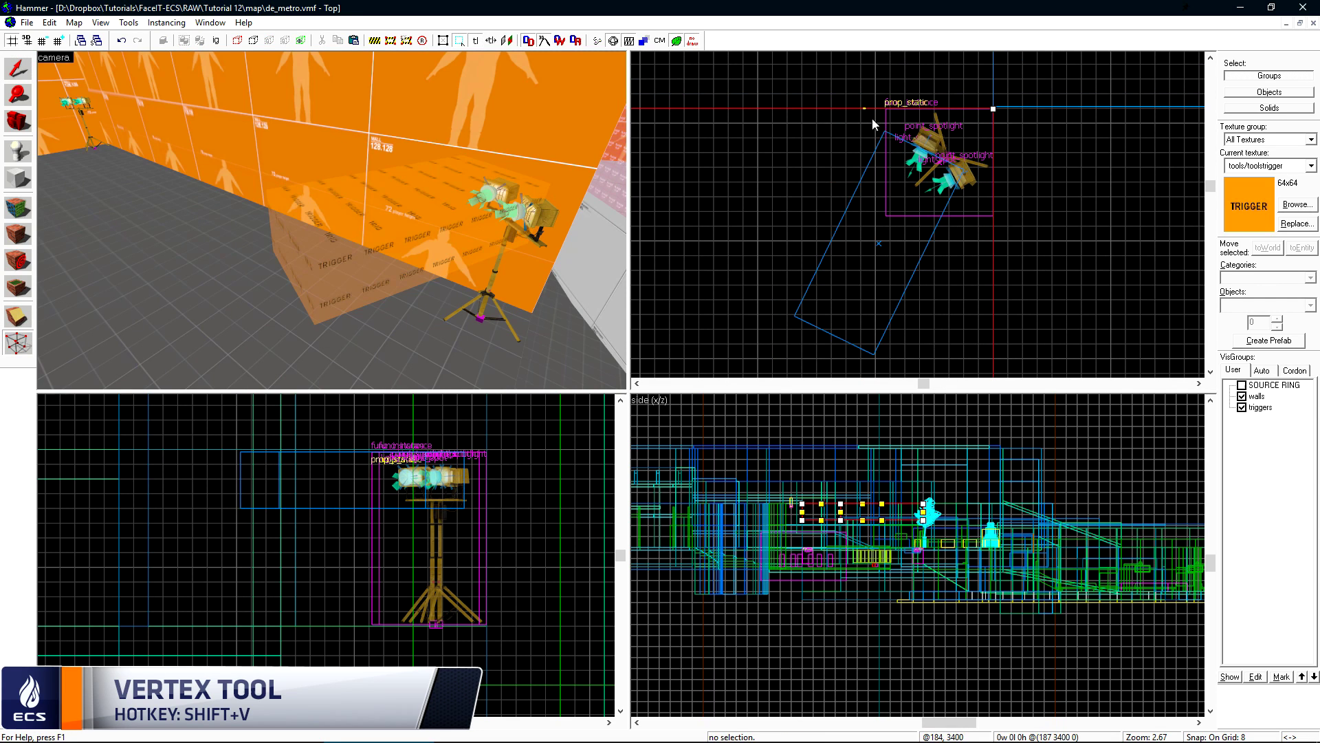
click(862, 174)
drag(861, 110, 913, 150)
key(Return)
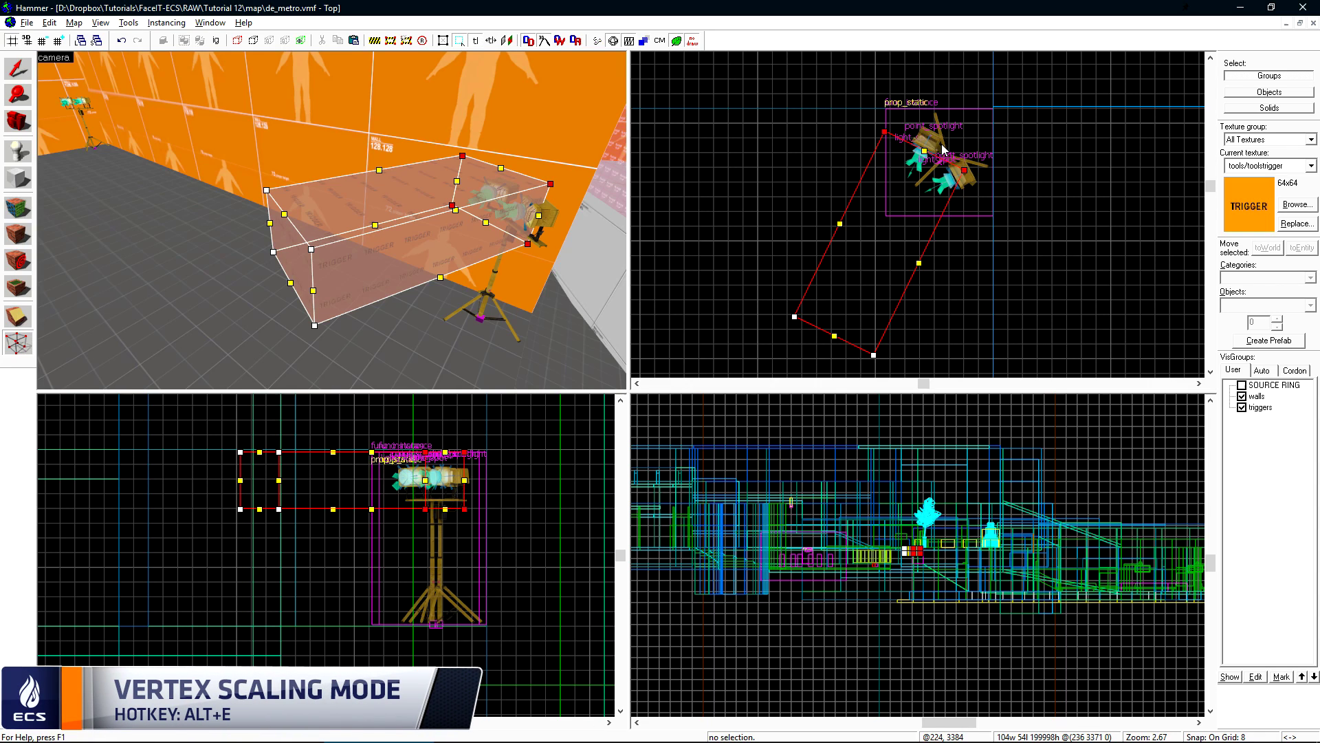
Step: Scale the selected end vertices down so the trigger block tapers toward the lamp head, and leave vertex editing
key(alt+e)
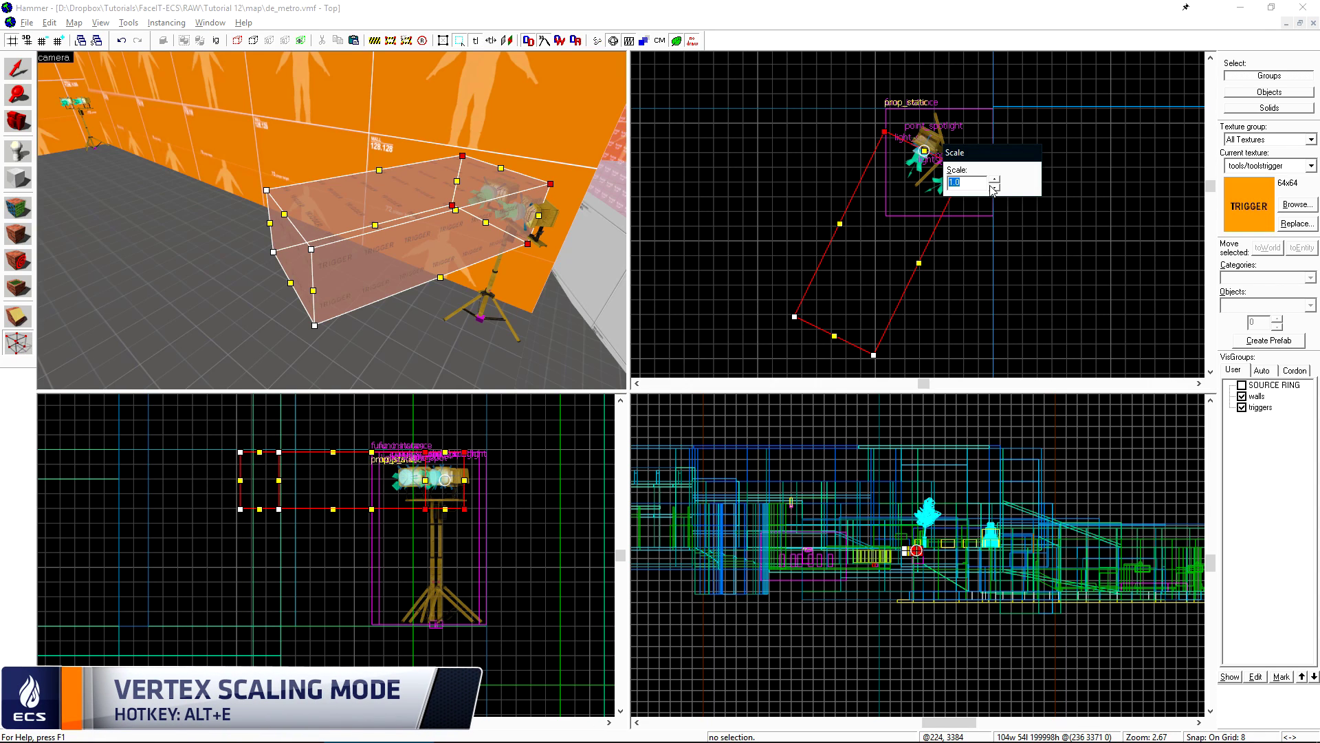
click(994, 190)
click(994, 189)
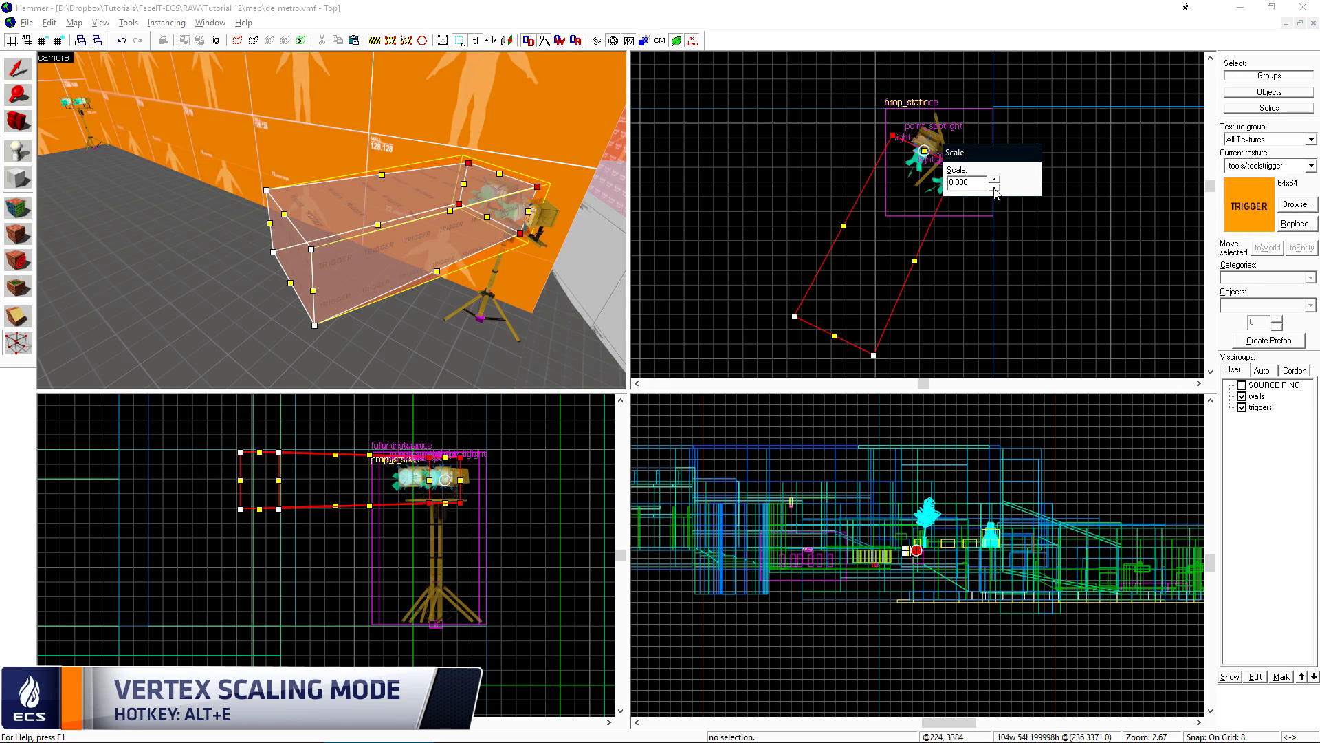
click(994, 189)
click(995, 189)
click(994, 189)
click(994, 189)
key(shift+s)
Step: Examine how the narrow end of the tapered block fits the lamp head from several camera angles
key(z)
key(w)
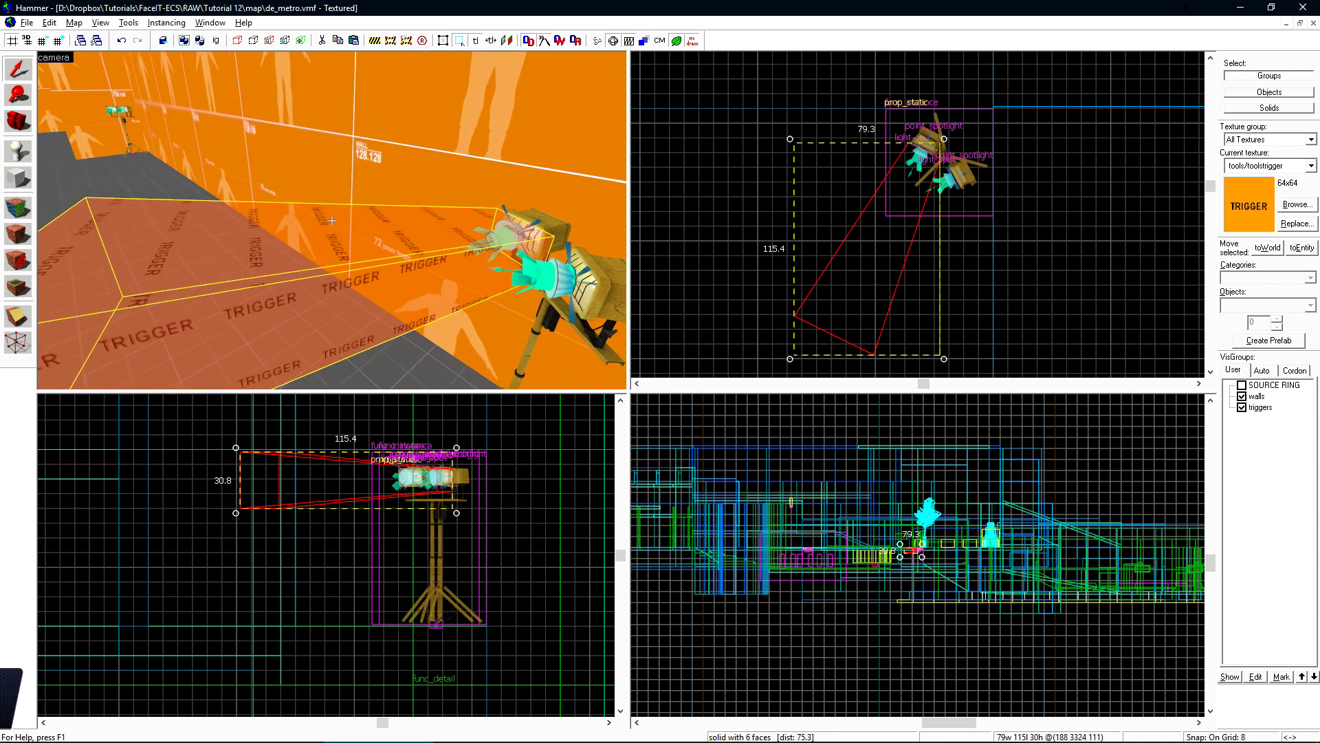
key(z)
key(z)
key(d)
key(z)
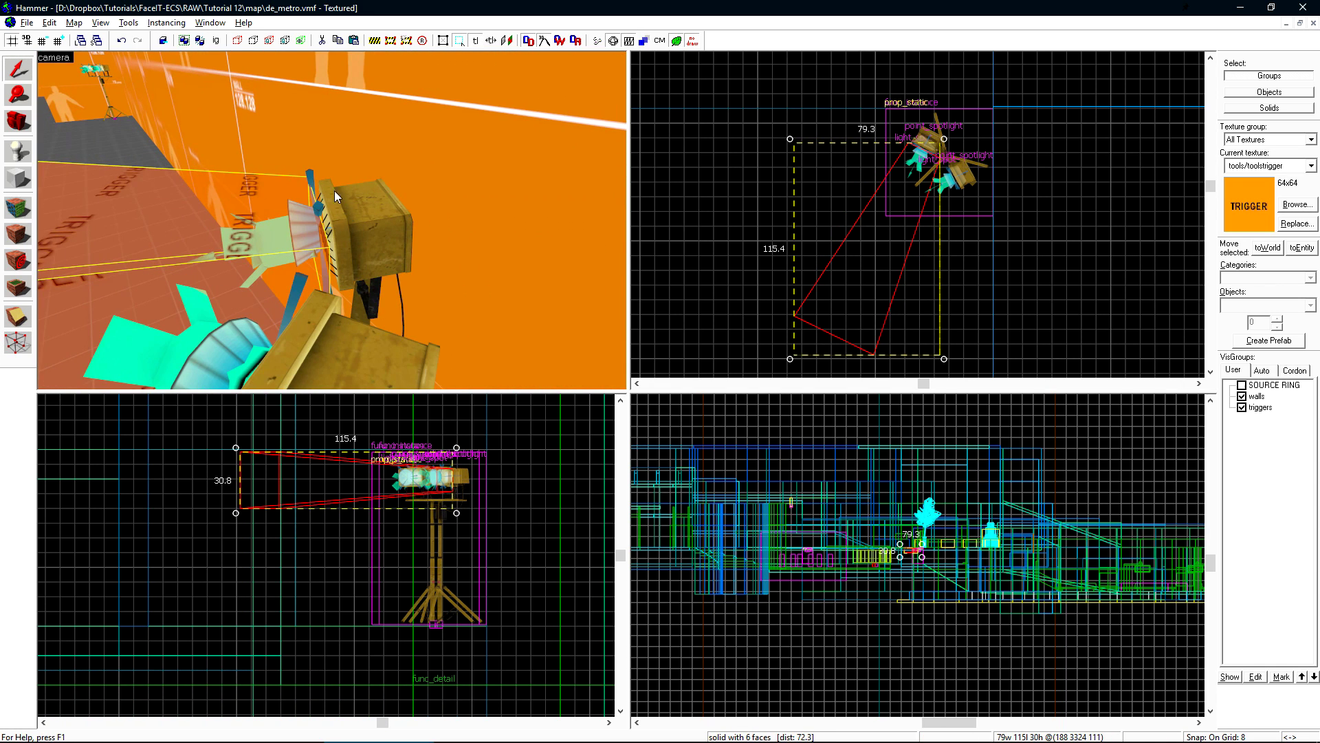
scroll(310, 203, down, 3)
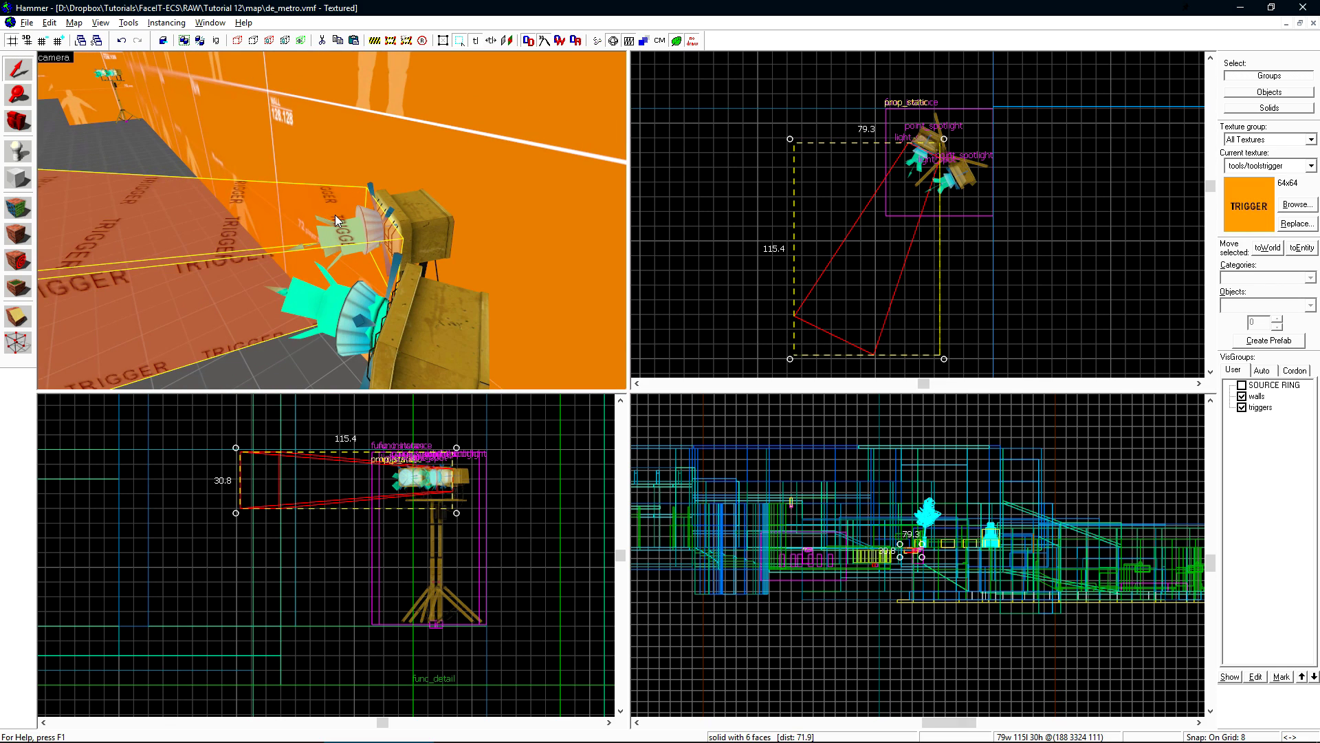
scroll(407, 201, down, 4)
Step: Tie the tapered trigger block to an entity and set its class to func_dustmotes
double_click(335, 207)
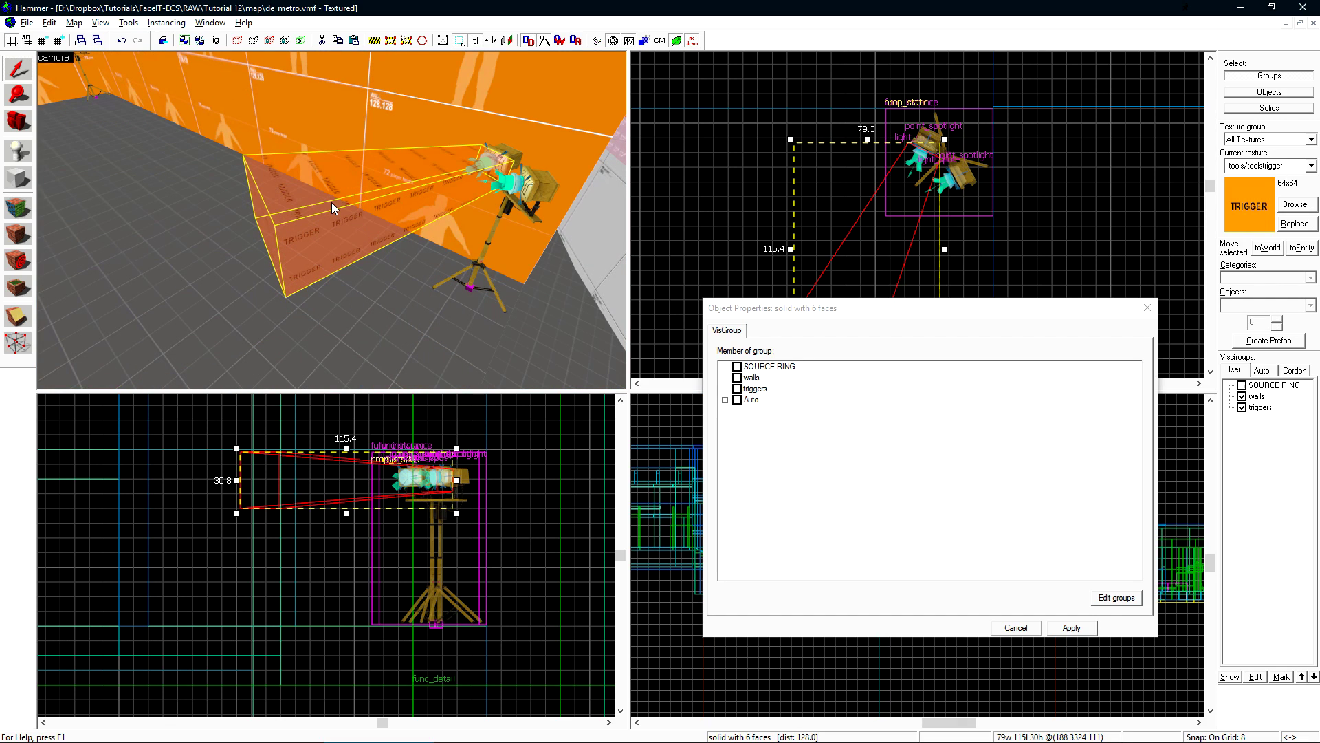
key(ctrl+t)
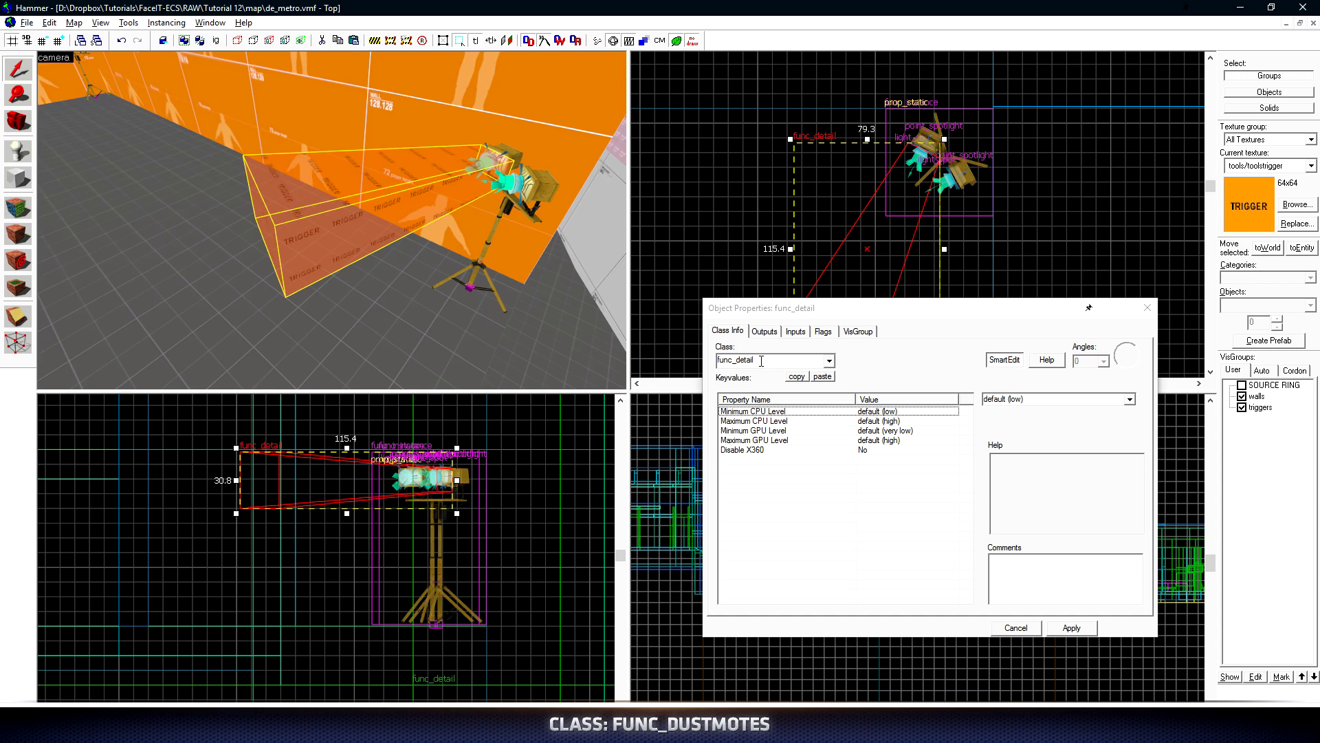
double_click(761, 361)
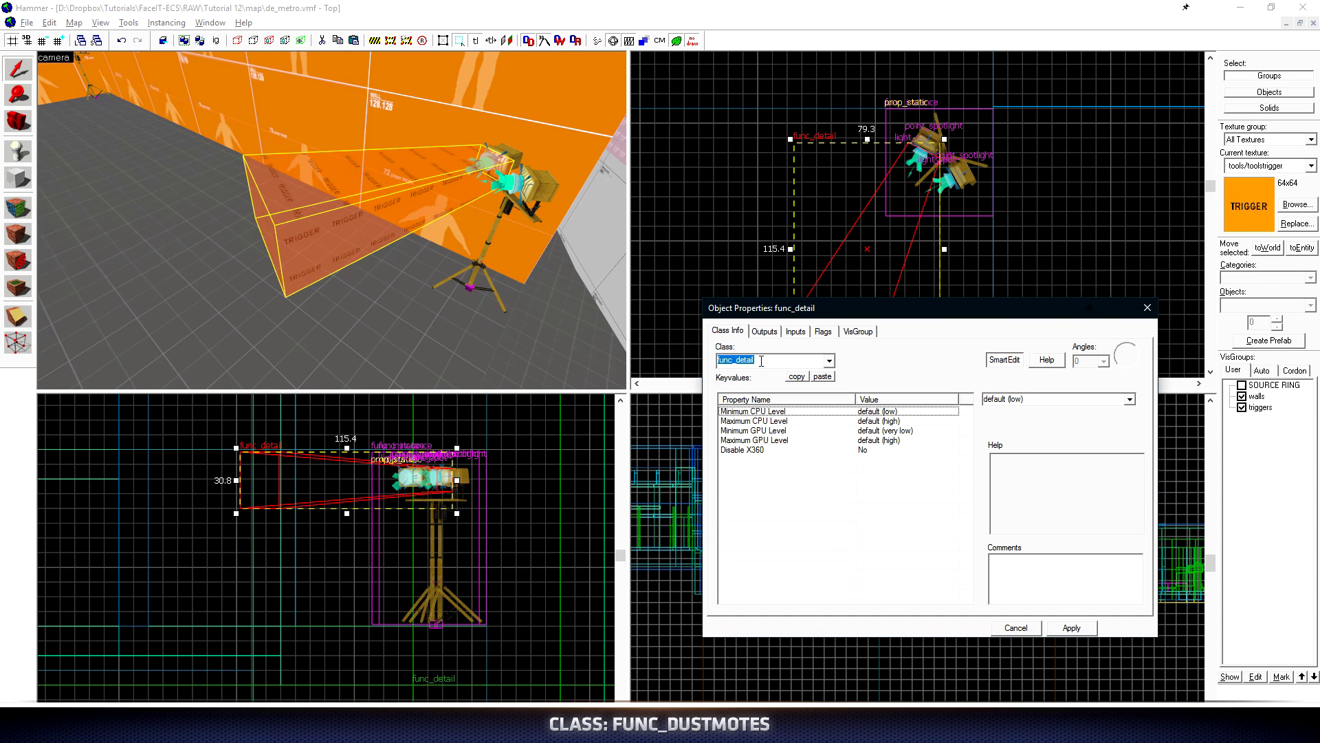
text(func_dustmotes)
key(Return)
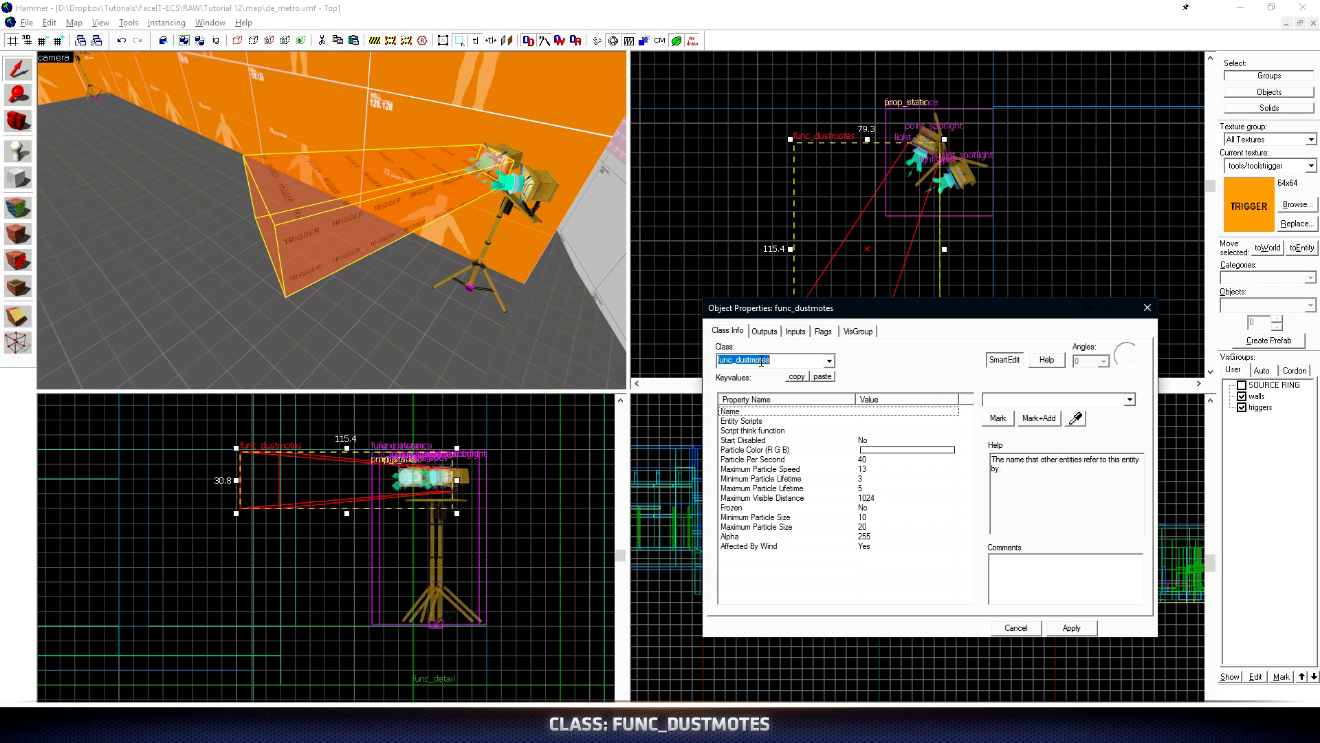
Step: Open the floodlight instance's own map, floodlight.vmf, for editing
key(z)
key(w)
key(z)
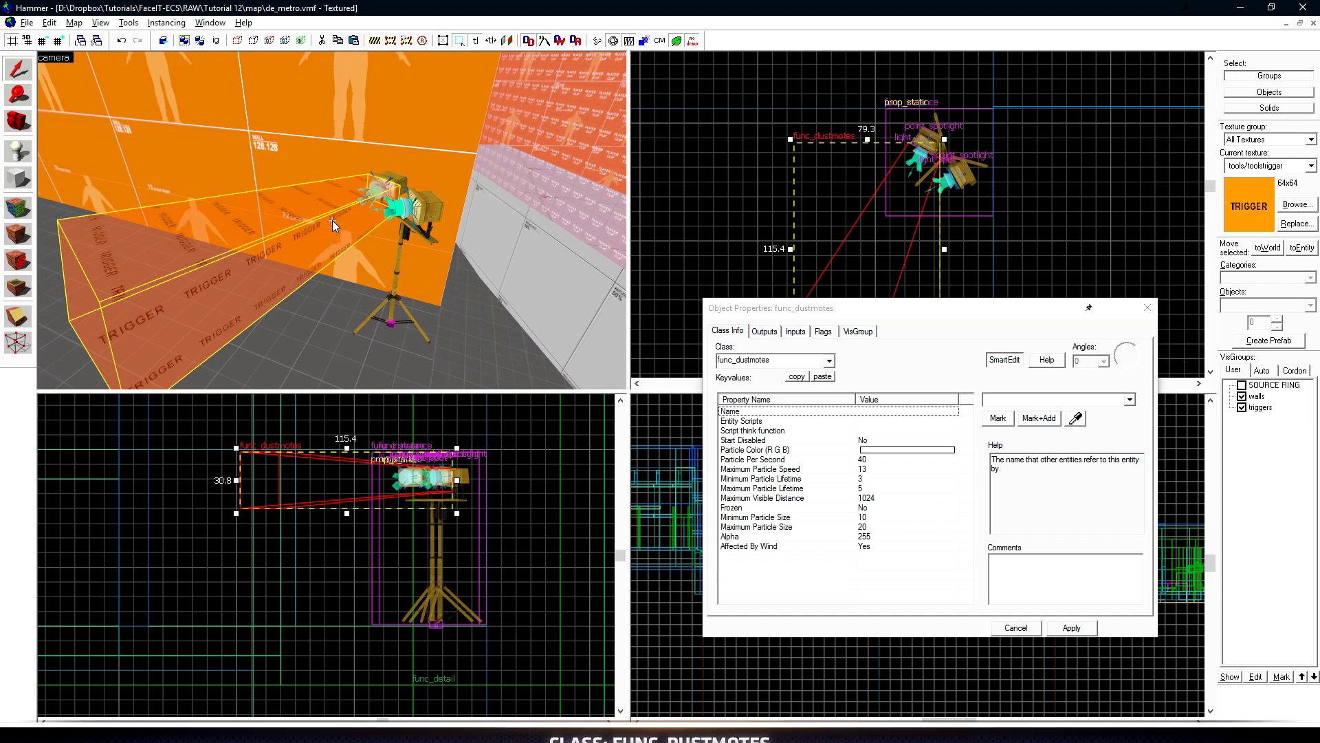
click(432, 219)
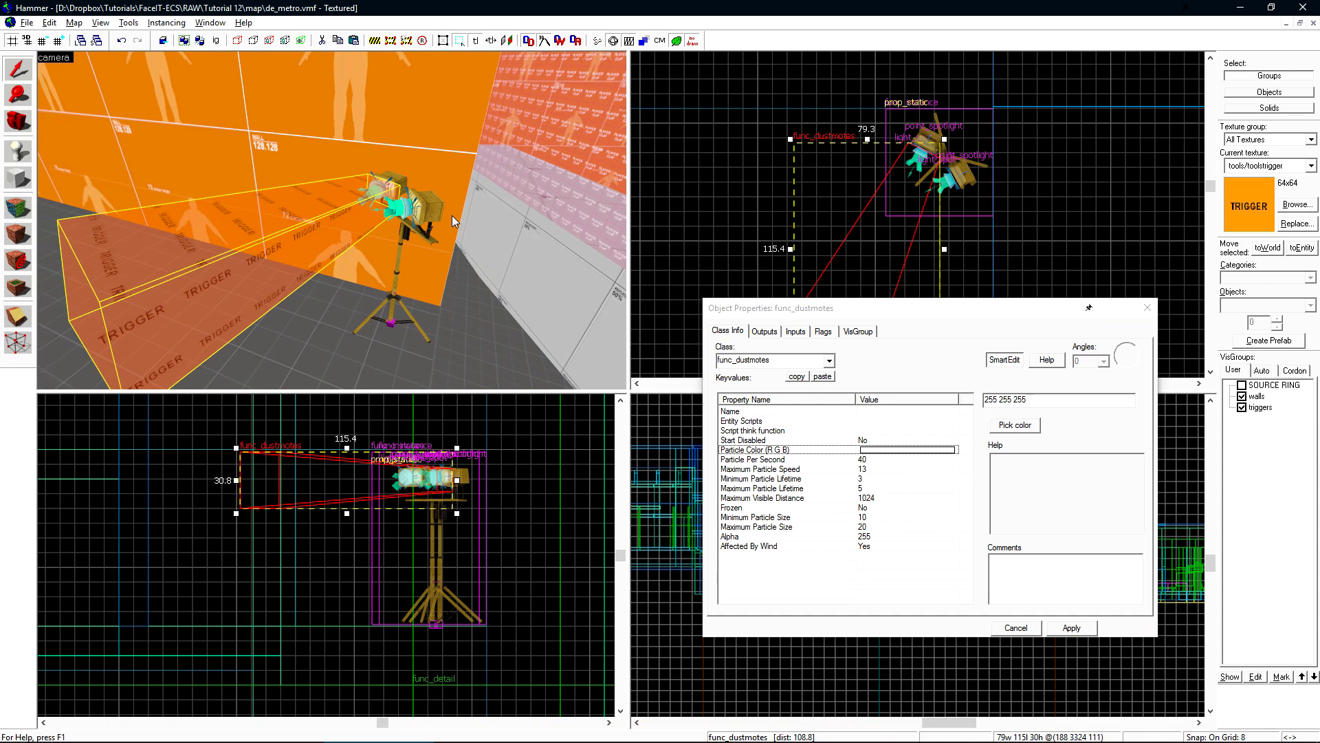
click(787, 626)
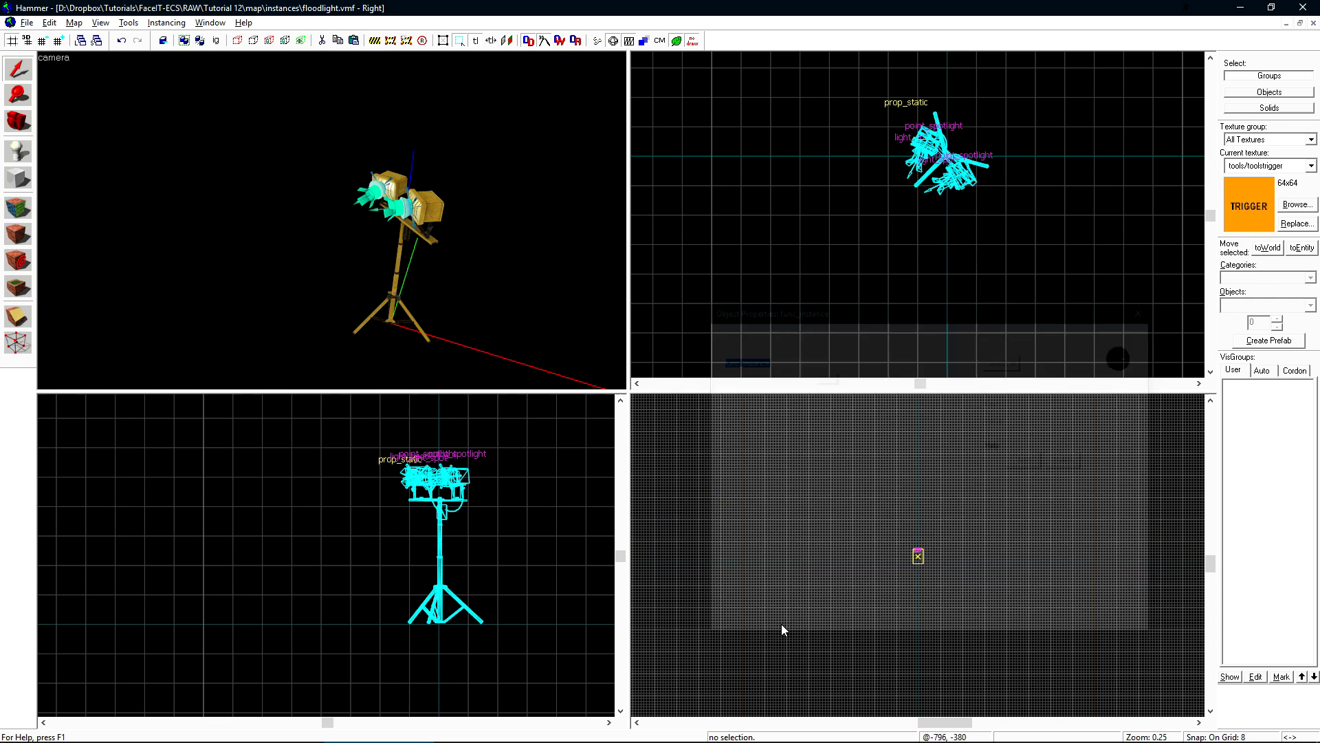
Step: Copy the RGB part of the light_spot's Brightness value in floodlight.vmf, cancel its properties, and return to de_metro
double_click(396, 209)
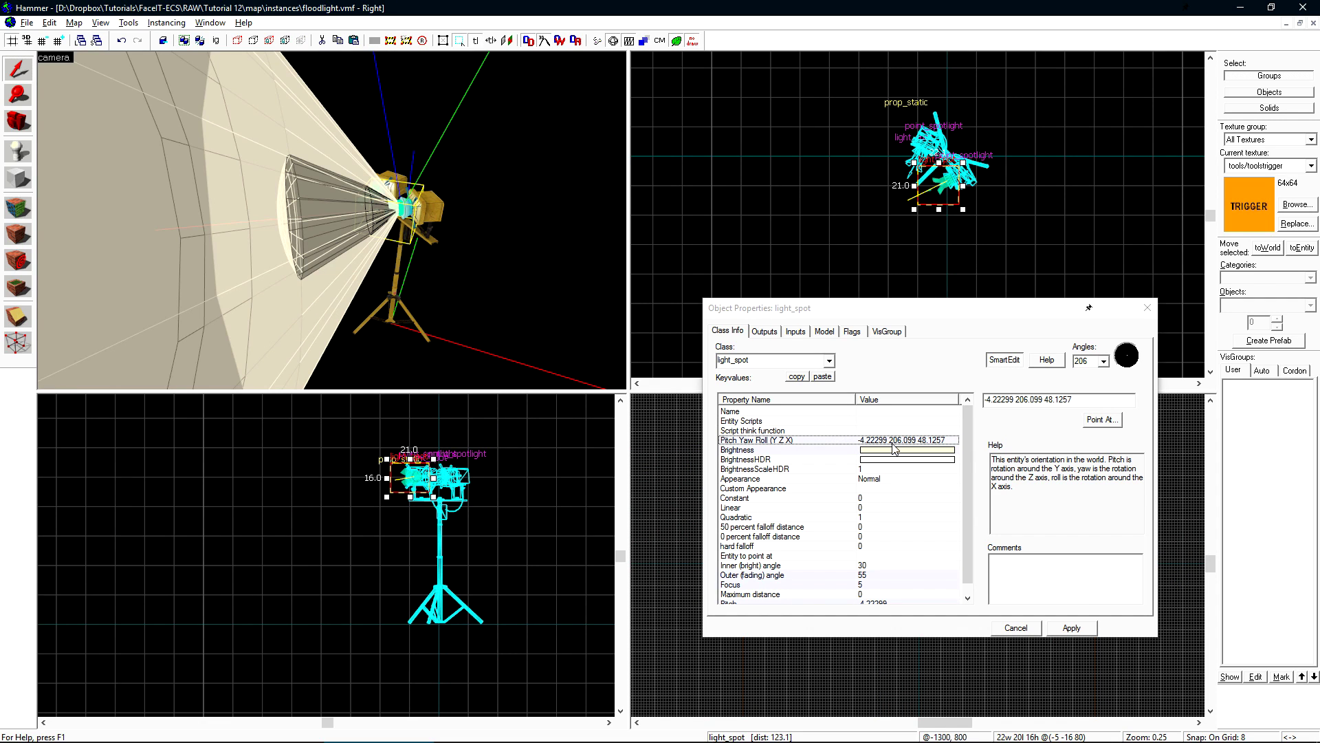
drag(1025, 401, 985, 400)
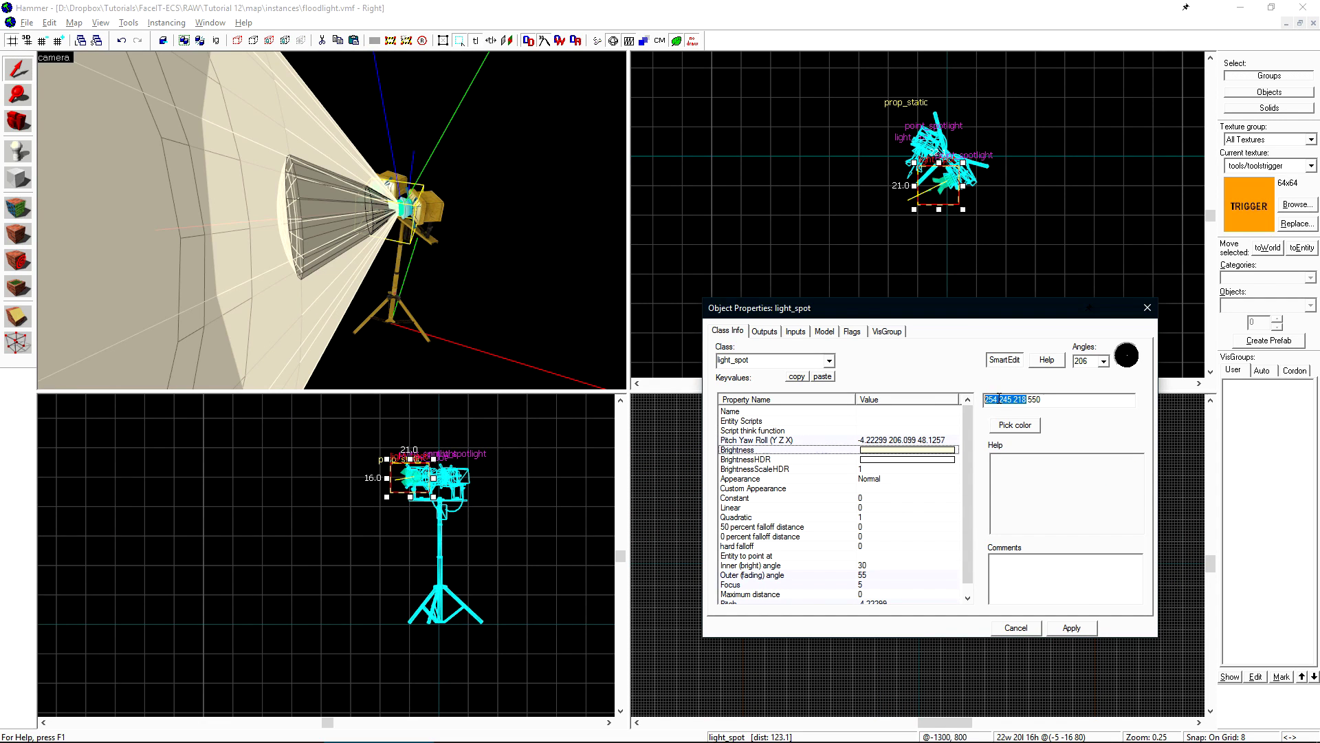
right_click(985, 400)
click(1031, 442)
click(1016, 627)
click(1013, 216)
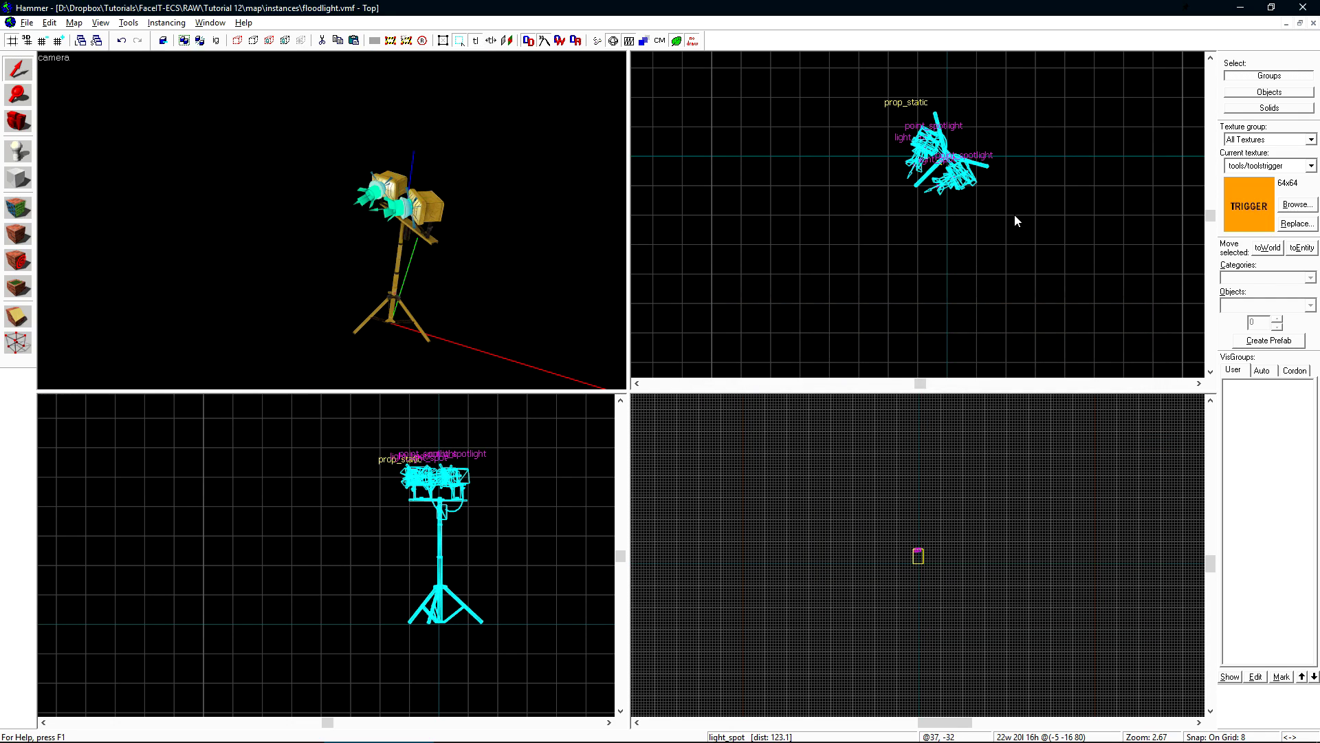
click(1313, 24)
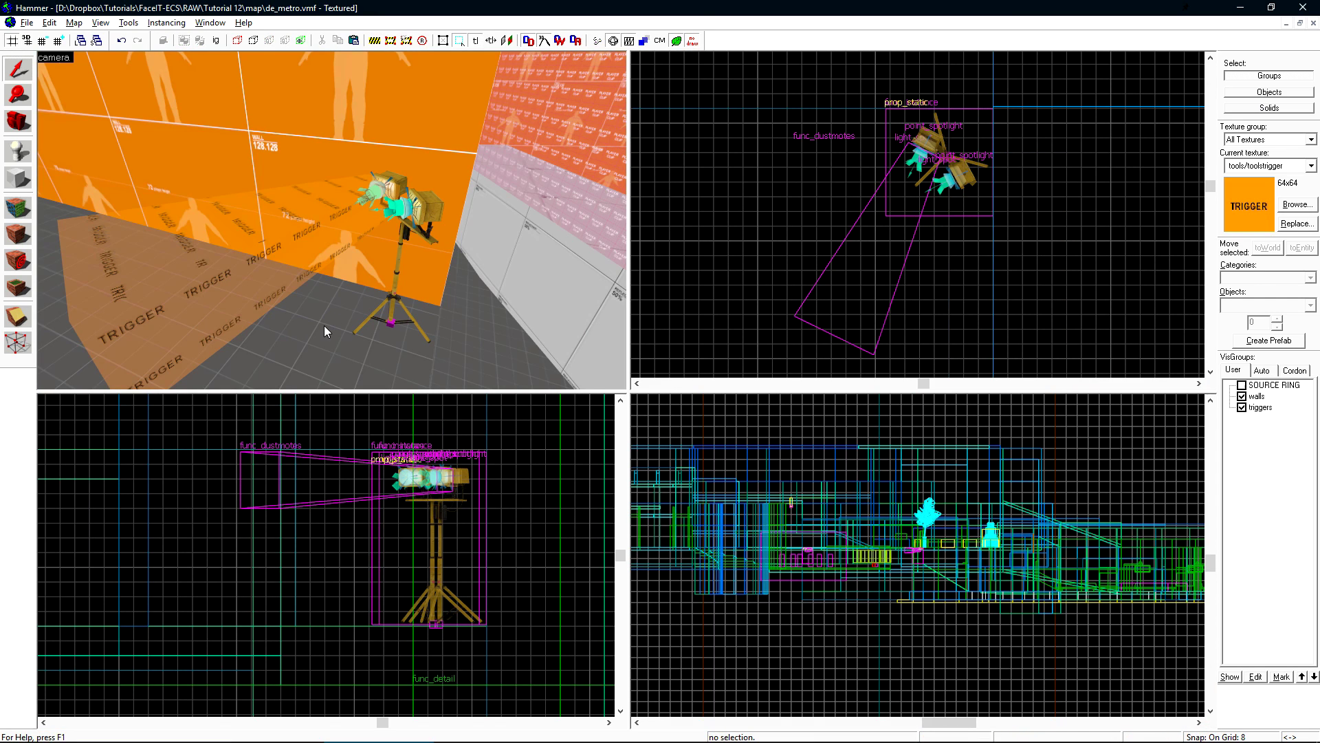
Step: Set the func_dustmotes Particle Color to the copied light colour 254 245 218 and apply it
click(296, 228)
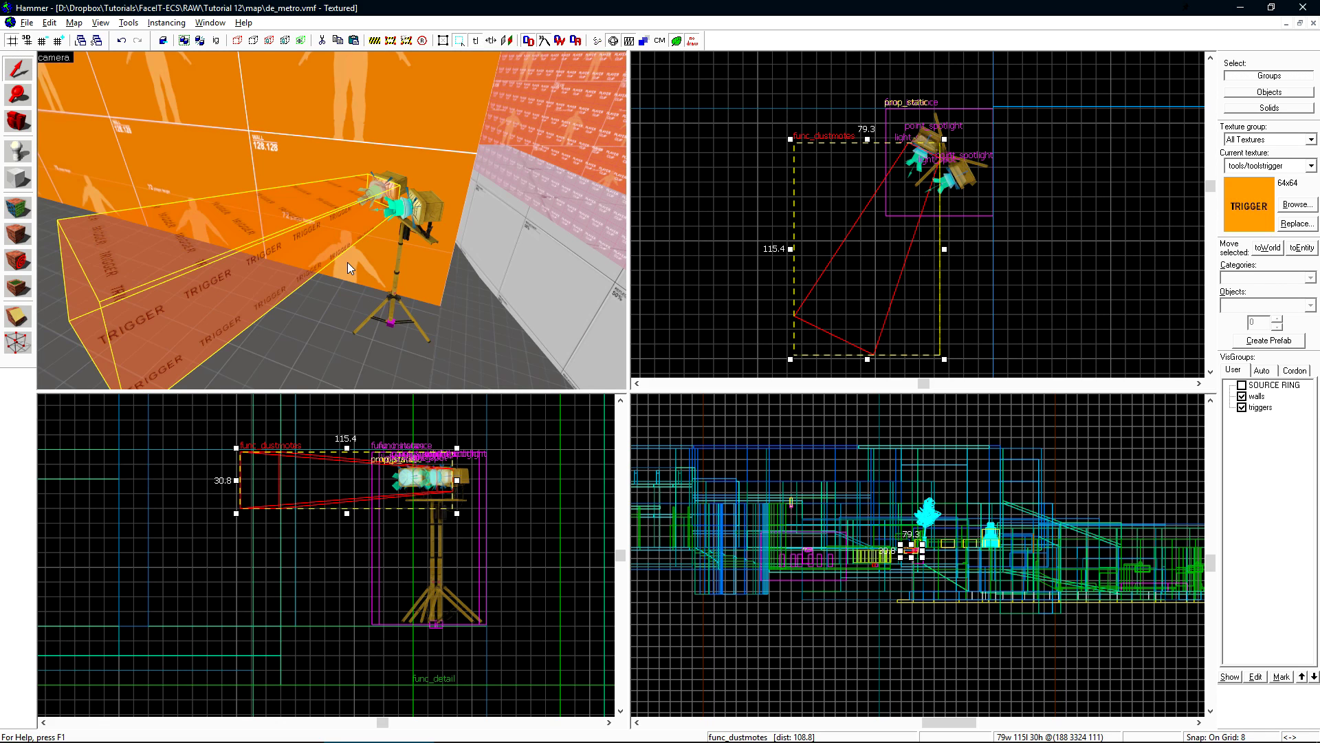
key(alt+Return)
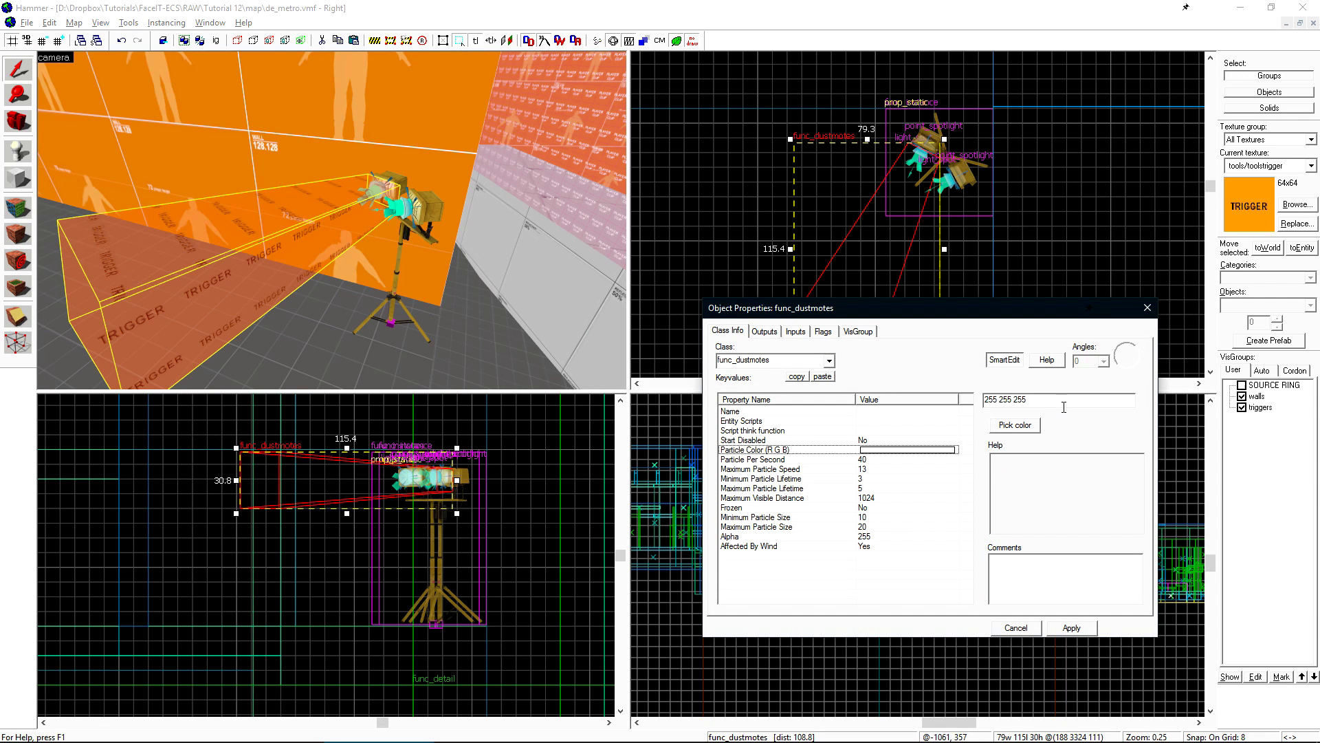
drag(1063, 404, 907, 406)
key(ctrl+v)
drag(1051, 400, 909, 409)
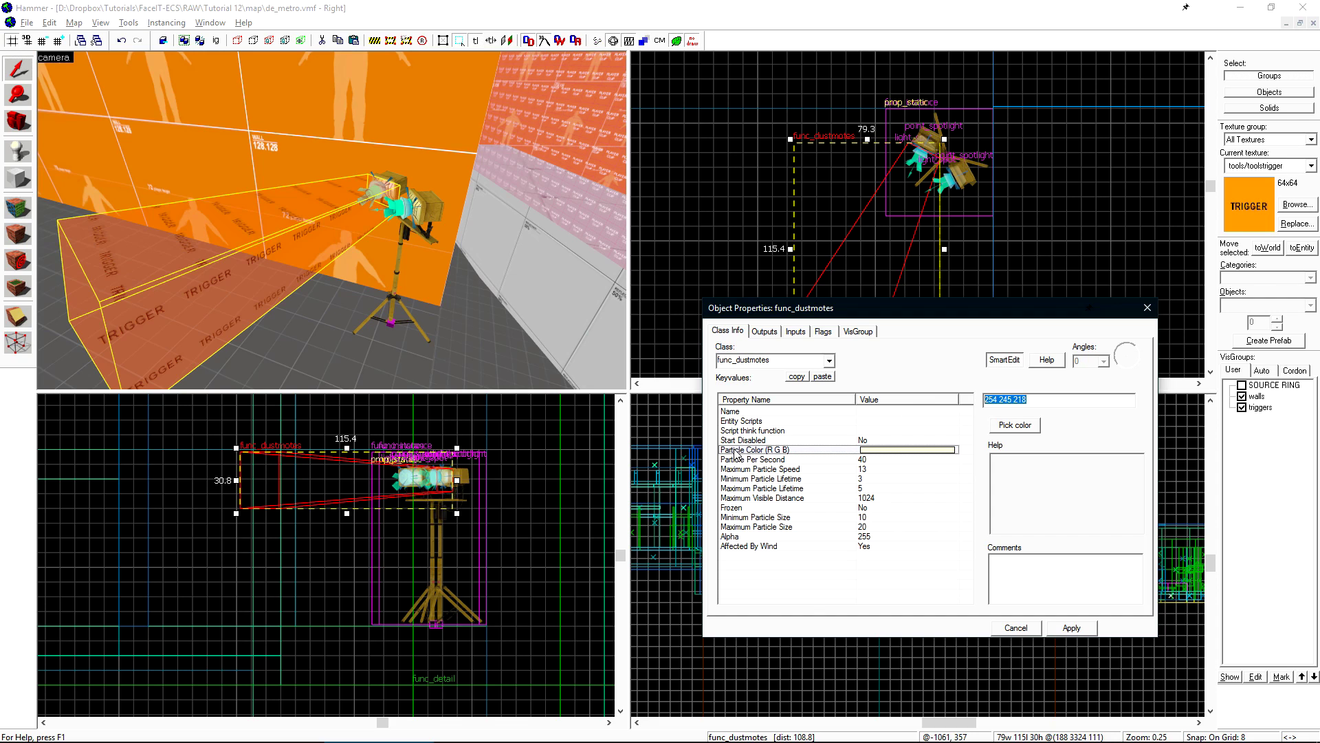
click(1075, 627)
Step: Set the func_dustmotes Particle Per Second to 25 and apply it
click(869, 462)
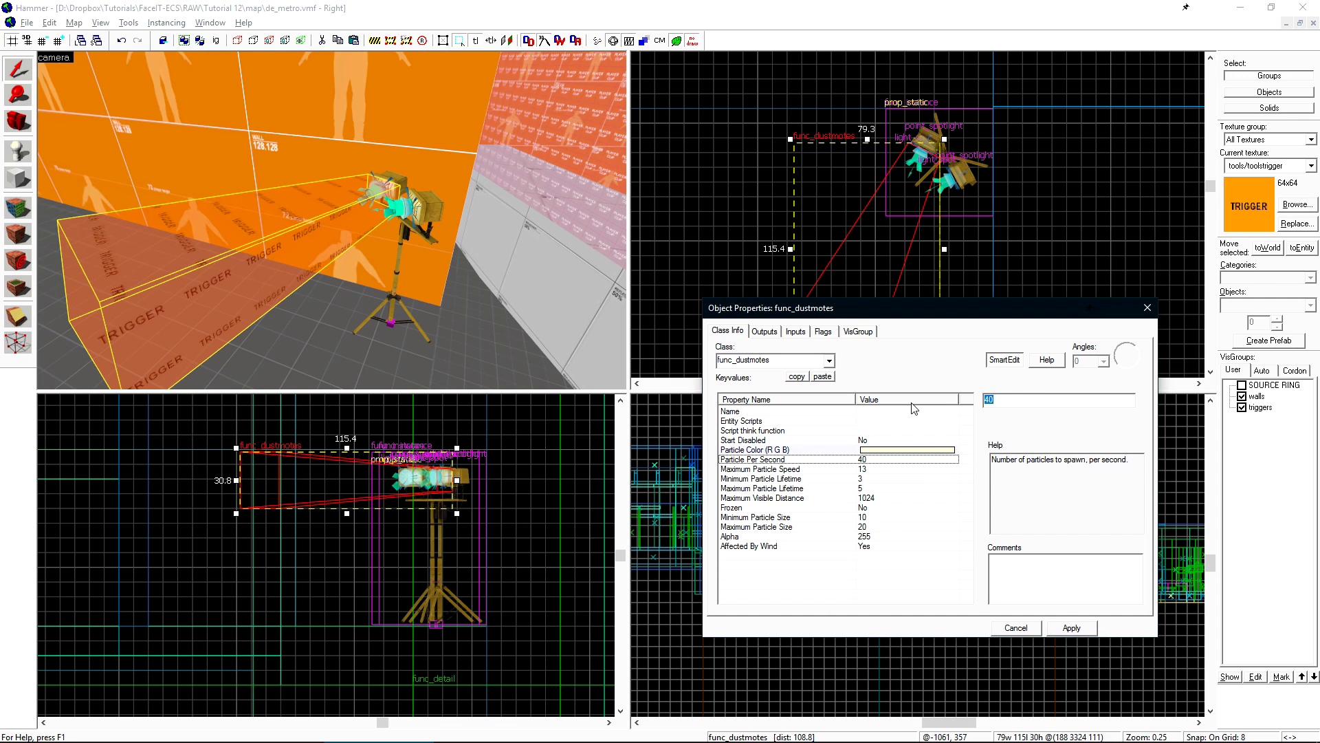
click(825, 165)
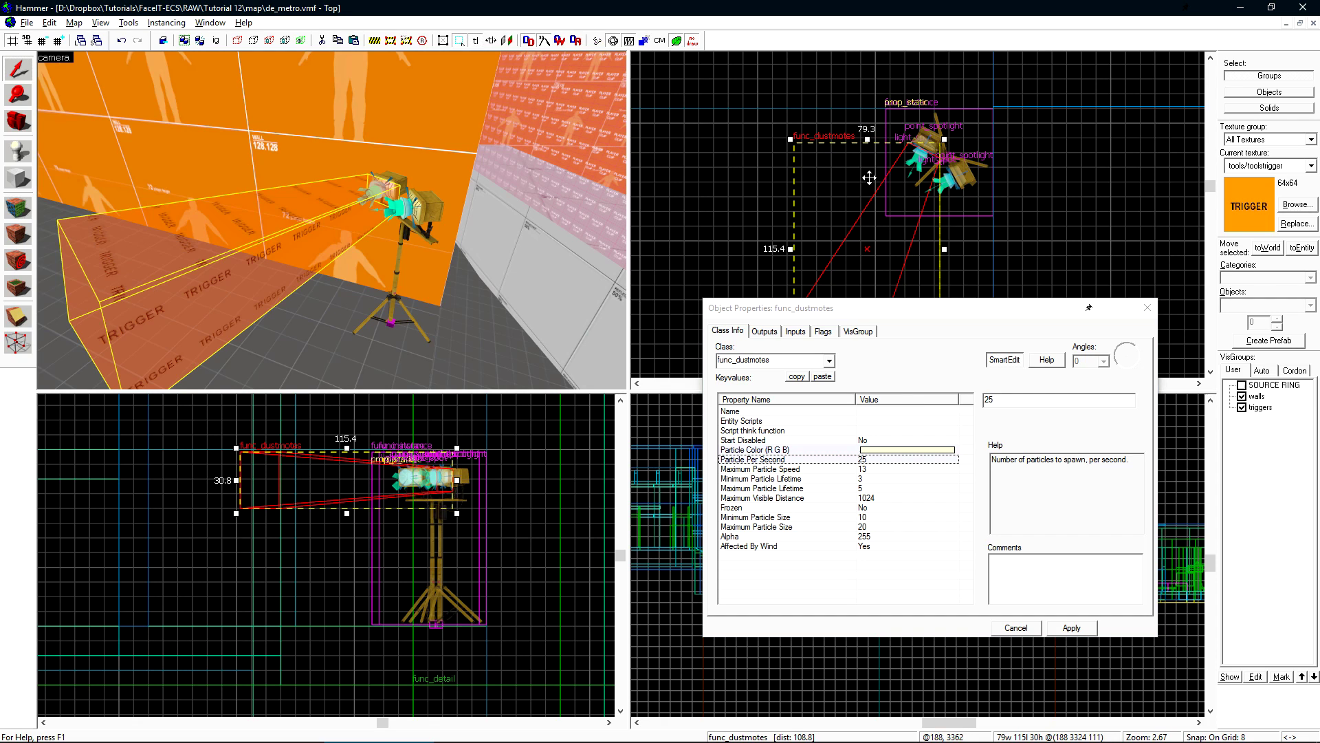
click(1077, 628)
Step: Set the func_dustmotes Minimum Particle Size to 7 and Maximum Particle Size to 12, and apply the values
click(789, 518)
double_click(992, 399)
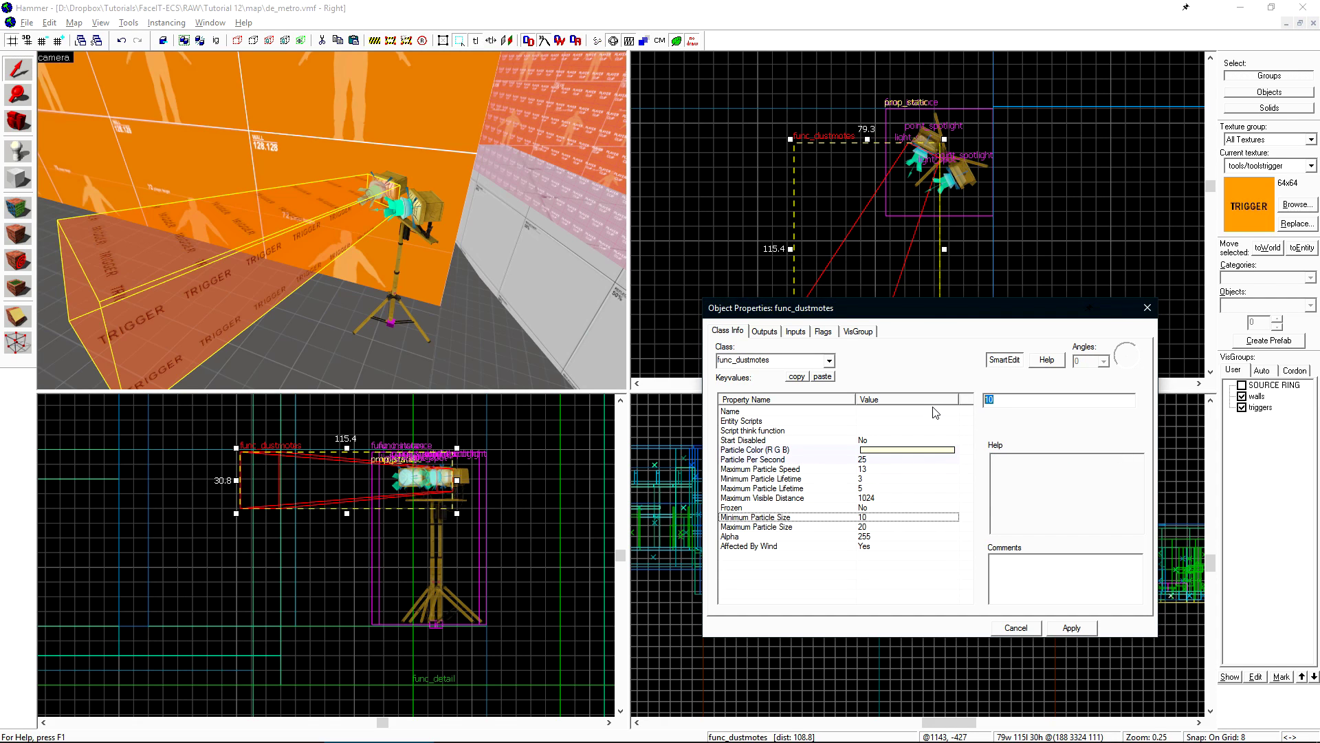
text(7)
click(867, 527)
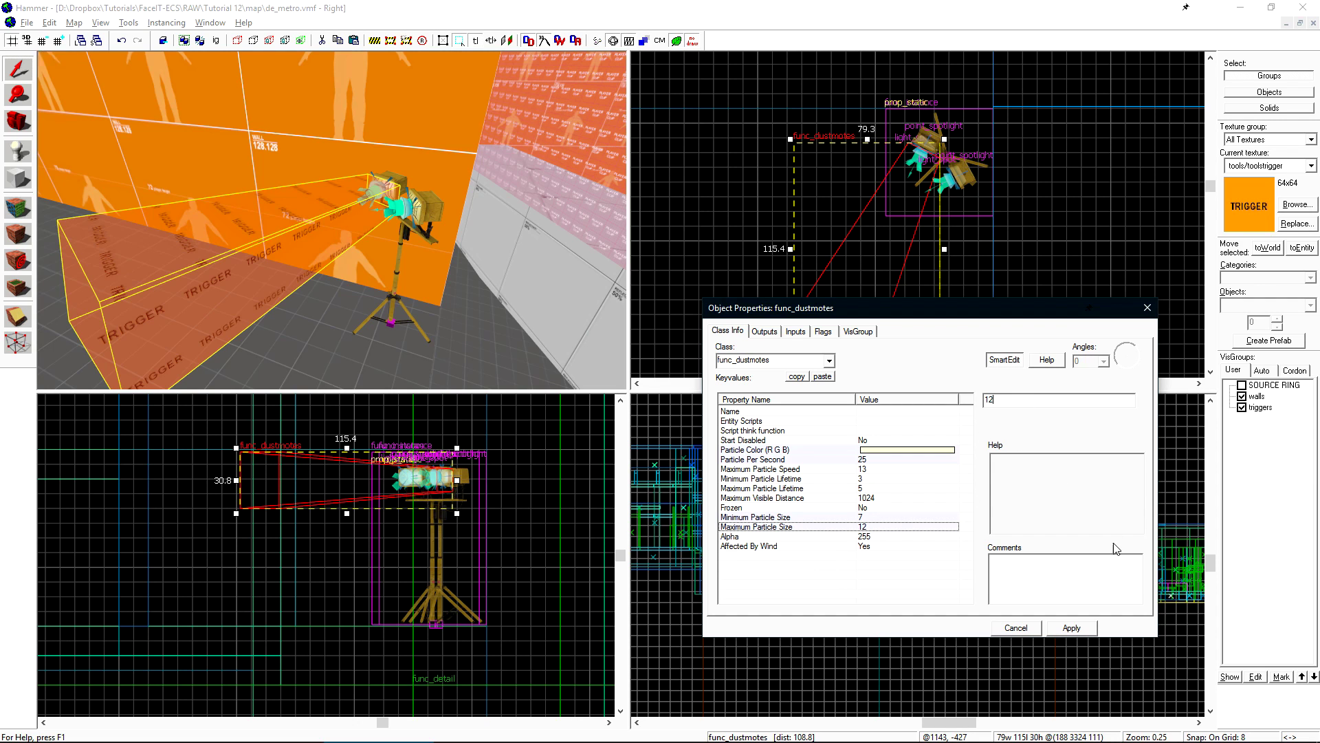
click(1072, 628)
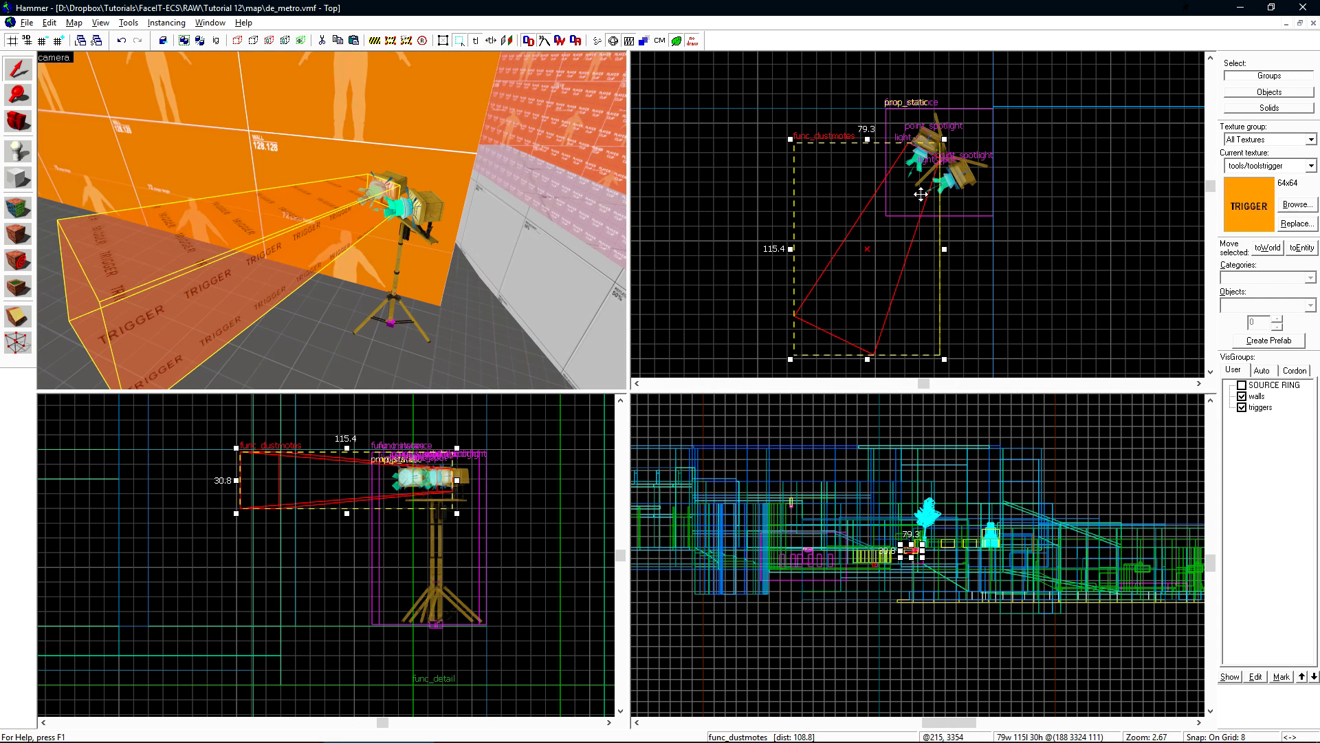
Step: Duplicate the func_dustmotes volume for the floodlight's second lamp and rotate the copy to follow that lamp's beam
drag(921, 195, 871, 191)
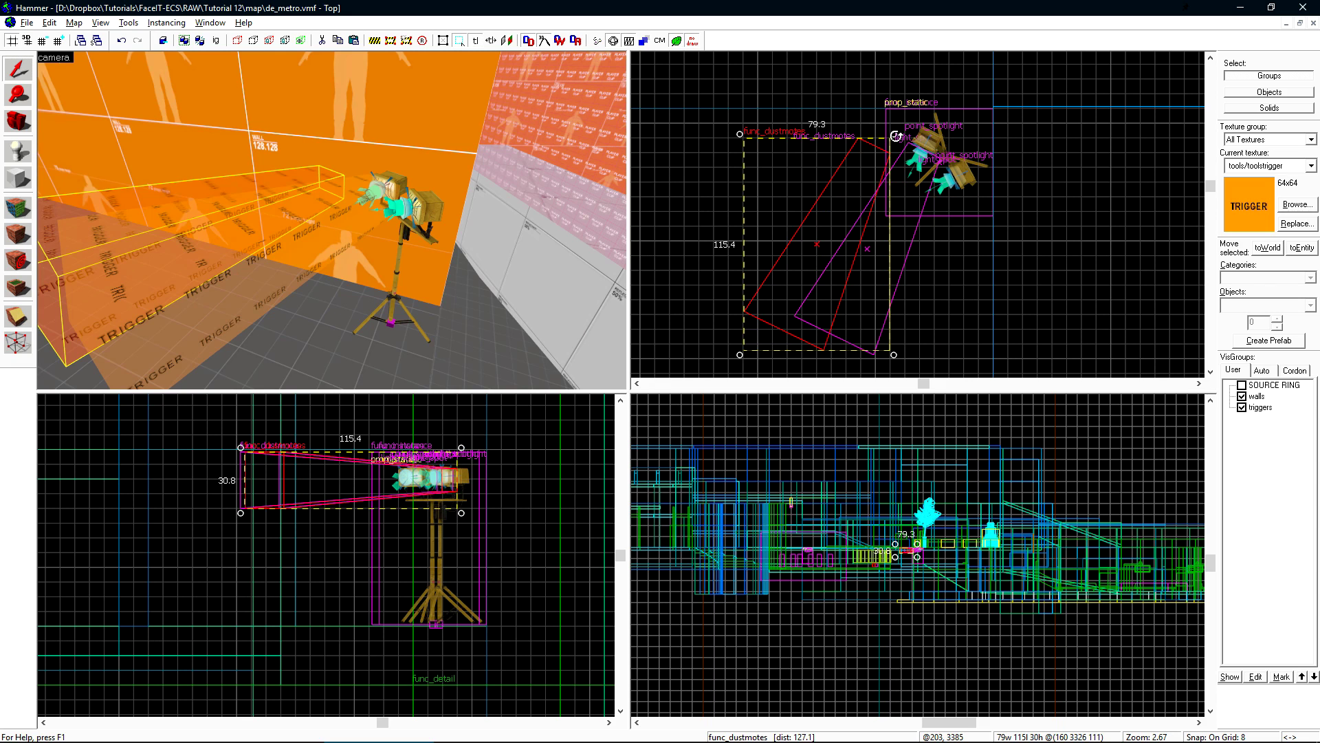
mouse_move(896, 136)
mouse_down()
mouse_move(948, 205)
mouse_move(953, 162)
mouse_move(954, 142)
mouse_move(877, 207)
mouse_move(878, 244)
mouse_move(883, 230)
mouse_up()
scroll(922, 220, up, 4)
scroll(954, 163, up, 4)
Step: Select both func_dustmotes volumes and copy them to another floodlight, aligning the copies with its lamps
ctrl+click(825, 206)
scroll(1038, 152, down, 15)
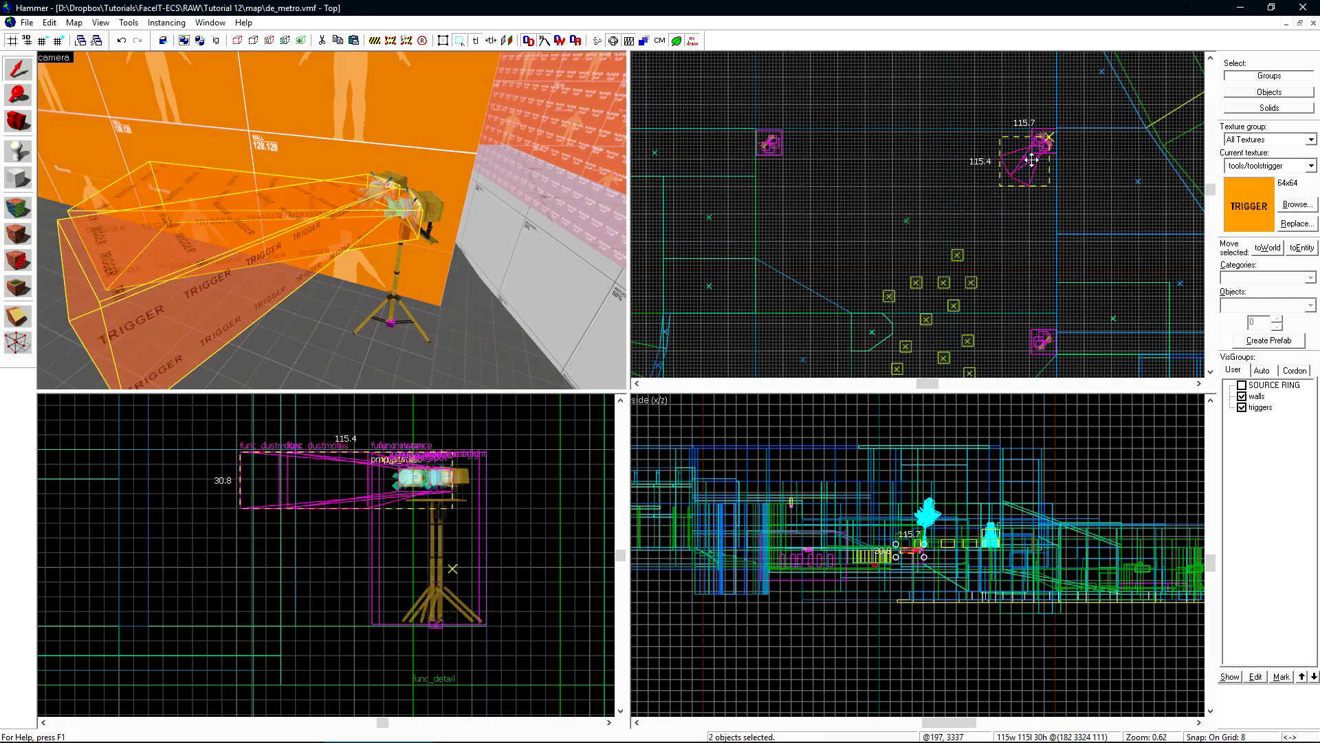
shift+drag(1031, 159, 938, 293)
scroll(938, 292, up, 6)
mouse_move(1000, 206)
mouse_down()
mouse_move(1004, 363)
mouse_move(990, 368)
mouse_move(1009, 219)
mouse_move(894, 129)
mouse_move(1123, 328)
mouse_up()
scroll(1169, 337, up, 7)
Step: Place another pair of func_dustmotes volumes at the remaining floodlight, facing its lamp beams, and clear the selection
scroll(1009, 219, down, 17)
scroll(894, 129, up, 10)
scroll(938, 177, down, 3)
drag(1032, 240, 963, 199)
scroll(962, 200, up, 10)
scroll(958, 167, down, 1)
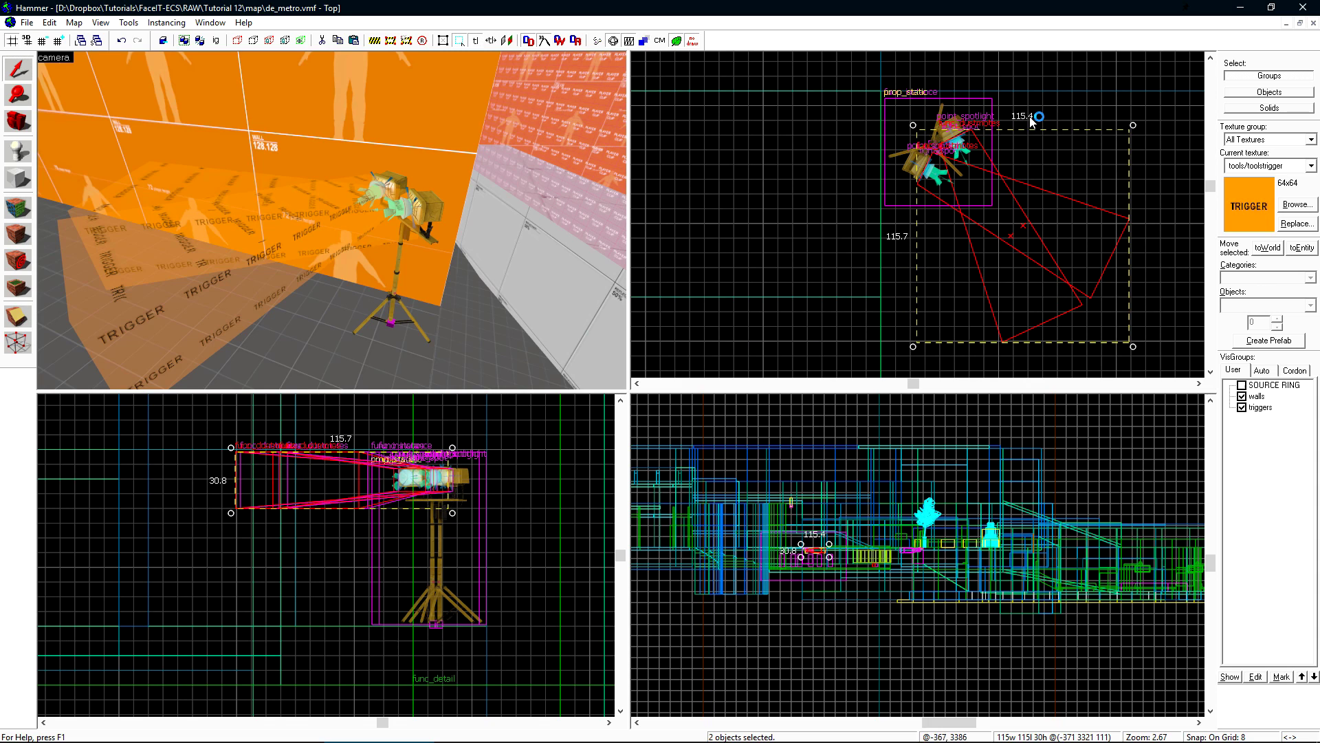
scroll(981, 122, up, 3)
key(Escape)
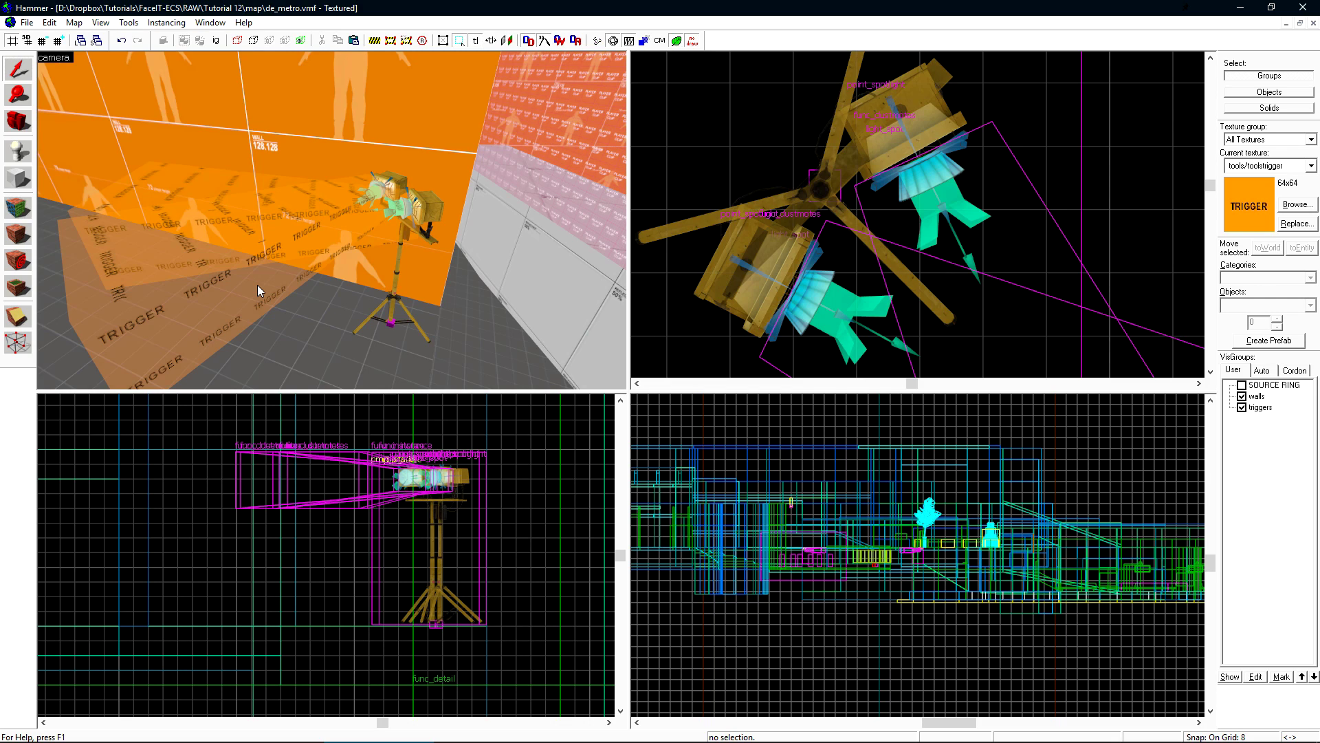
Step: Compile de_metro and launch the map in the game
key(z)
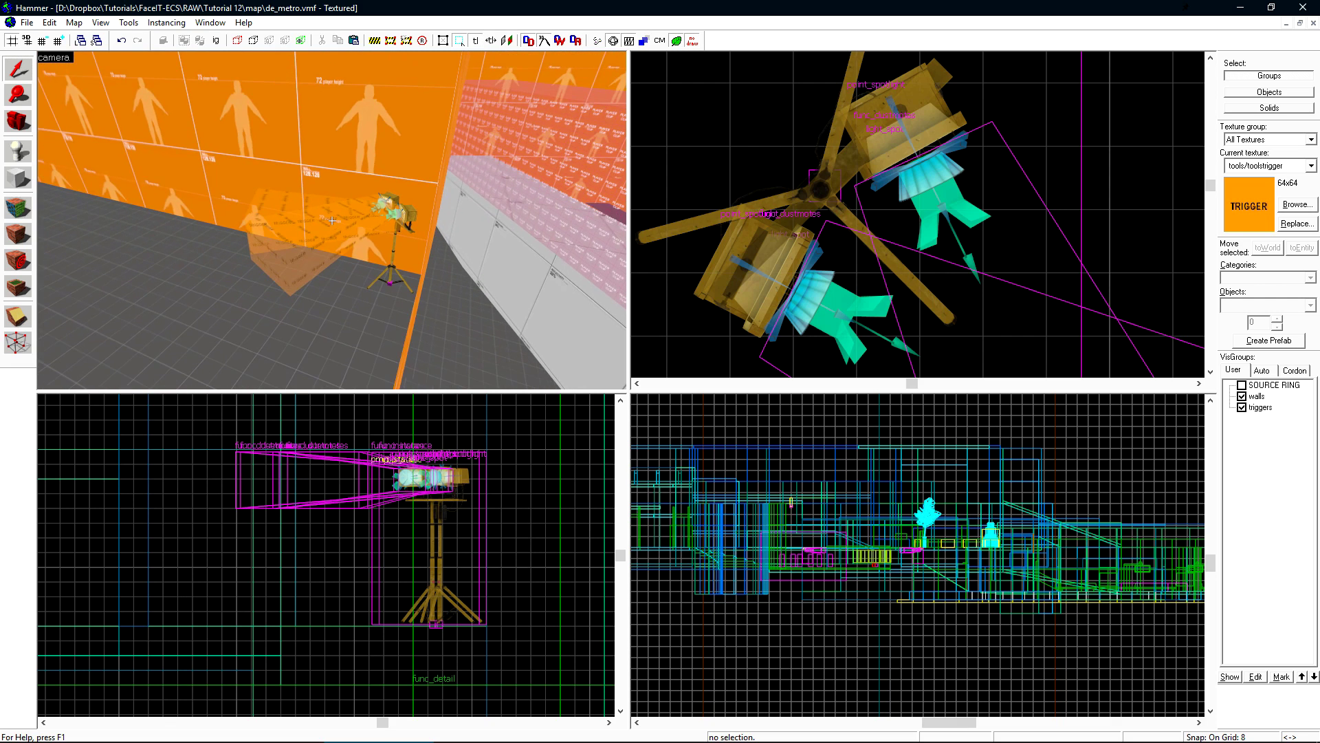
key(z)
scroll(332, 220, down, 3)
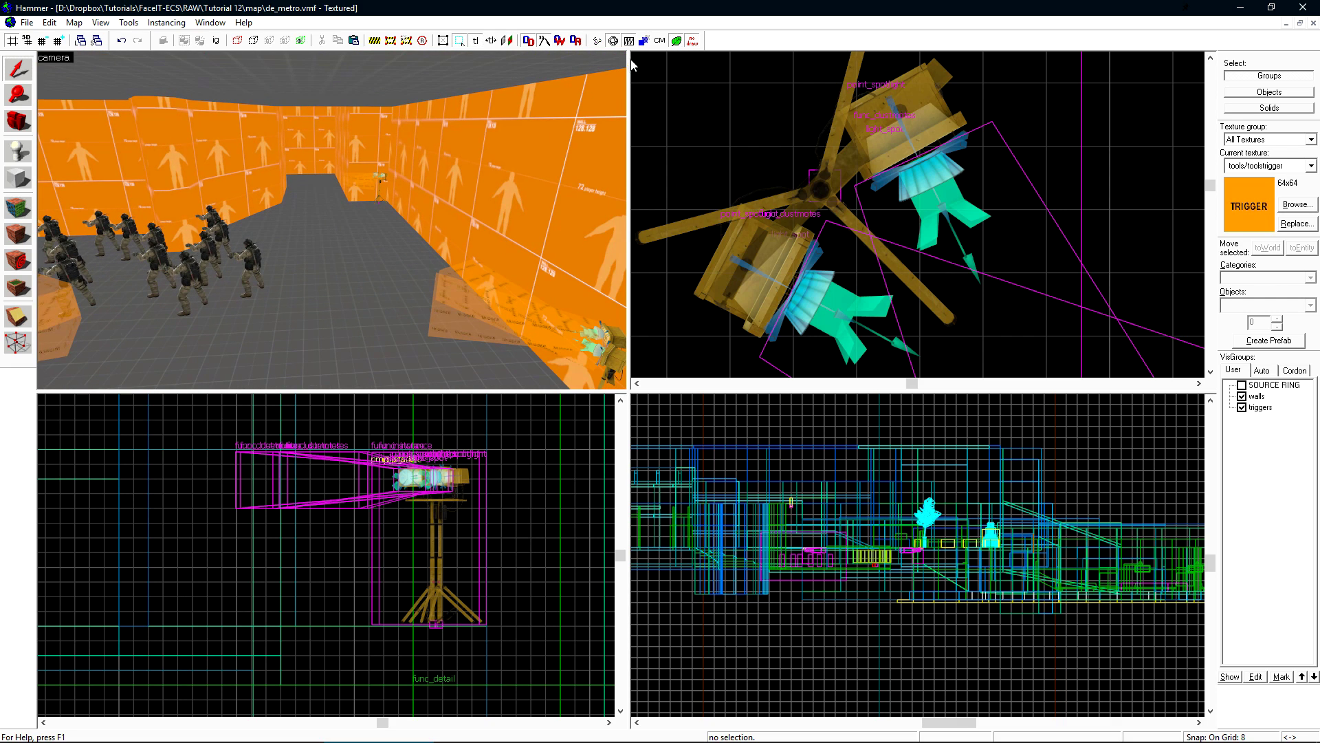
key(F9)
click(751, 459)
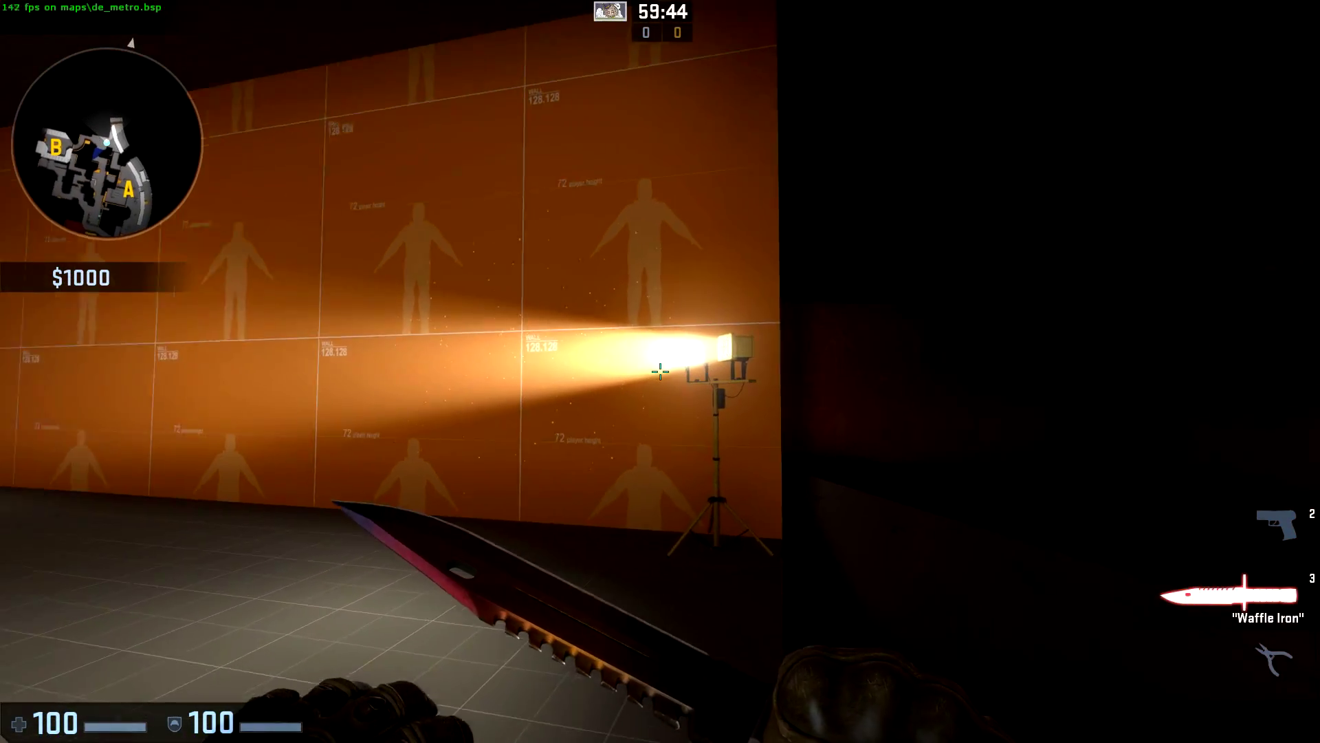
Step: Walk near the floodlight in the running map to examine the dust motes within its beam
key(w)
key(w)
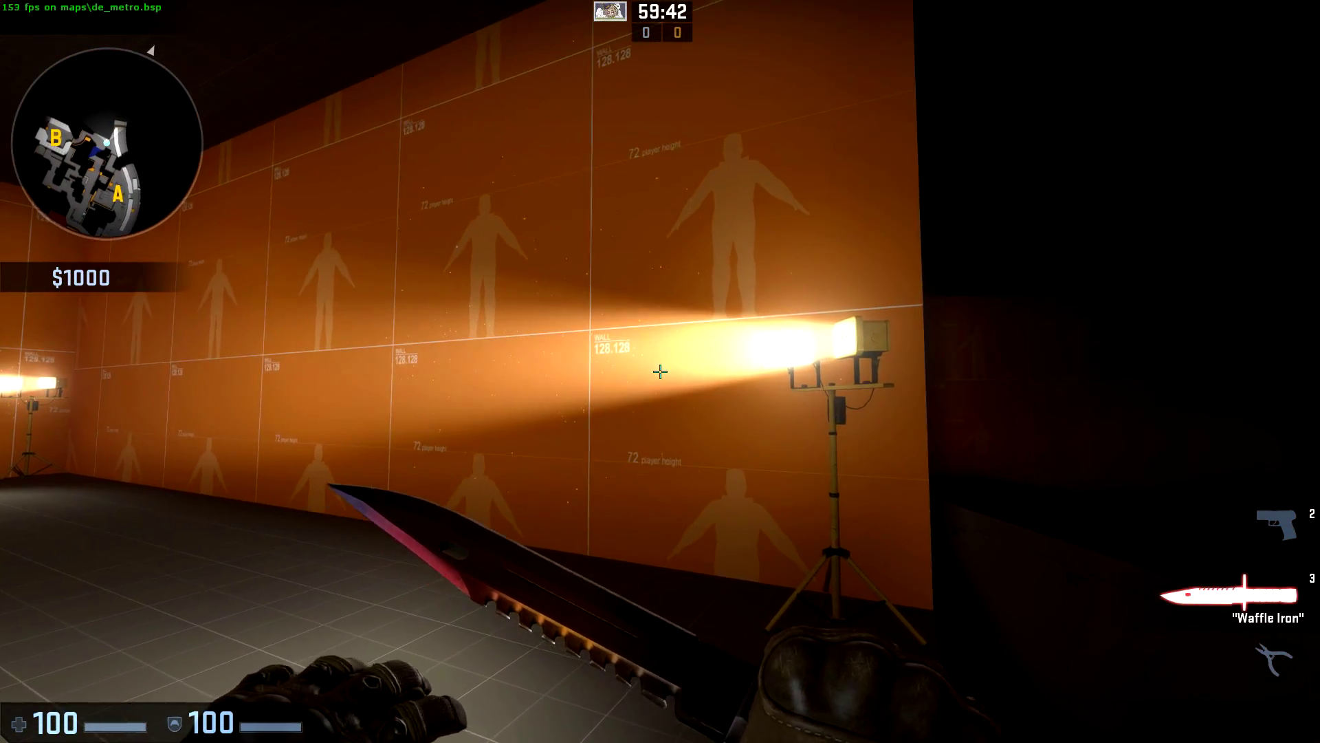
key(s)
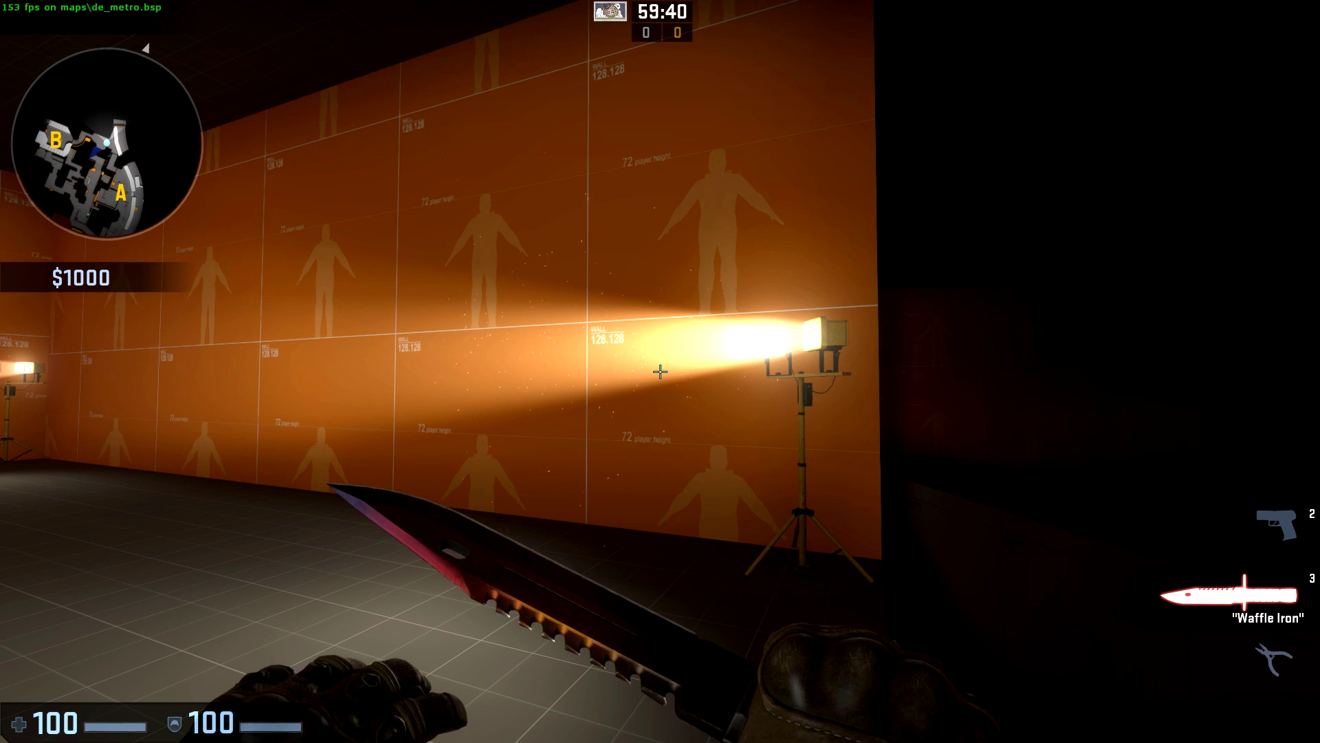
Step: Select the func_dustmotes volumes at all the floodlights and set their Maximum Particle Speed to 5
key(grave)
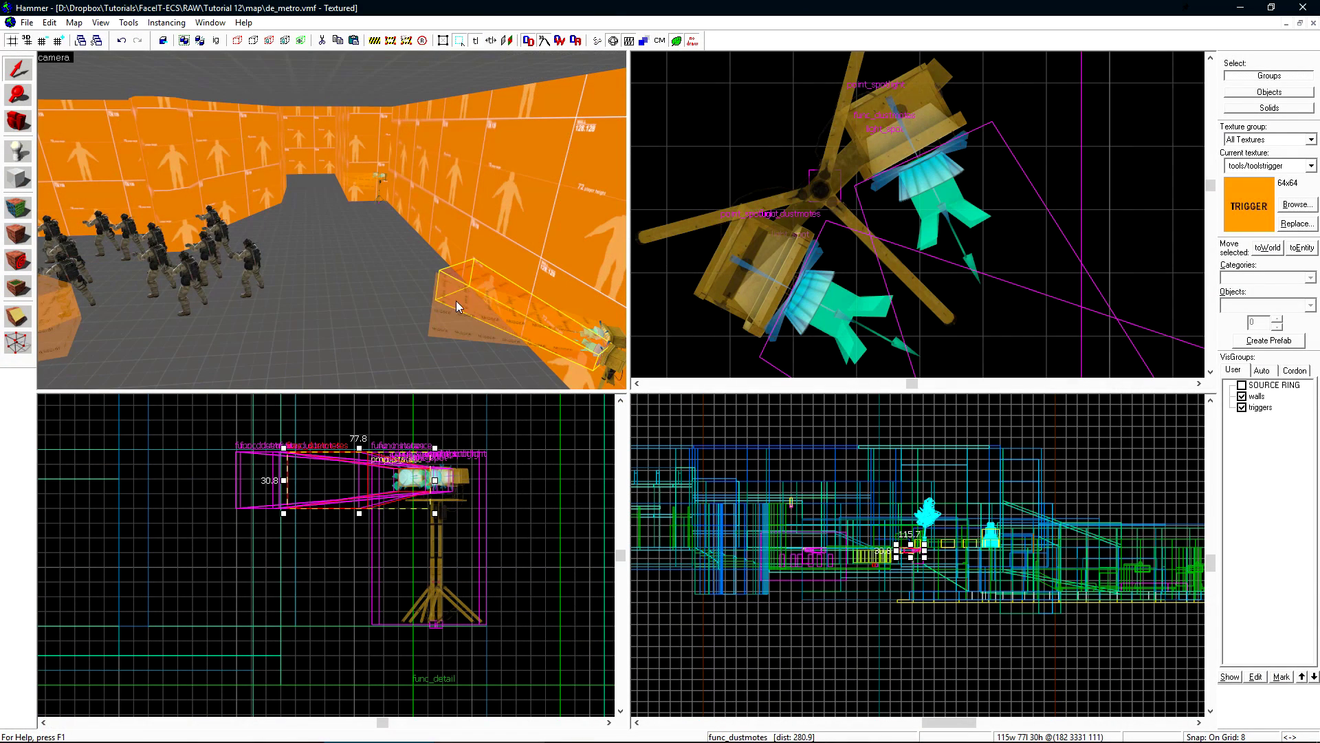
ctrl+click(371, 175)
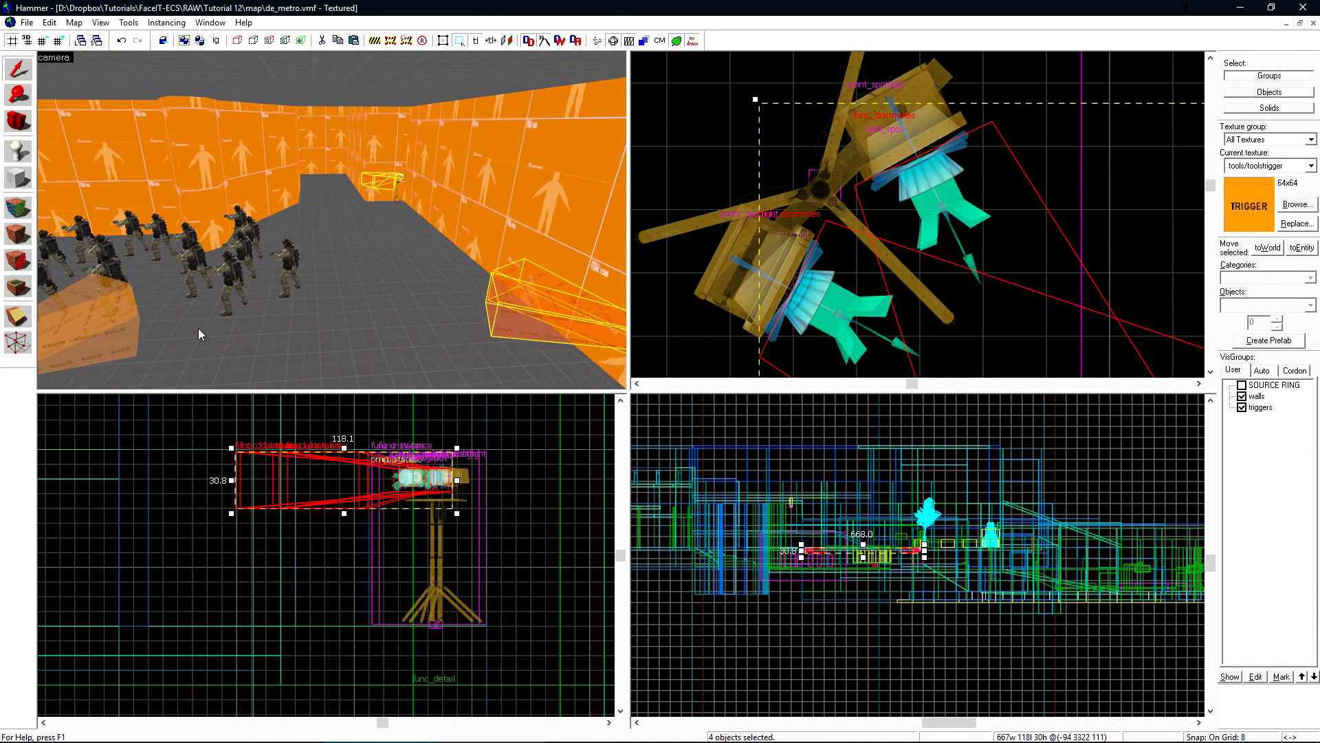
key(a)
ctrl+click(153, 287)
key(alt+Return)
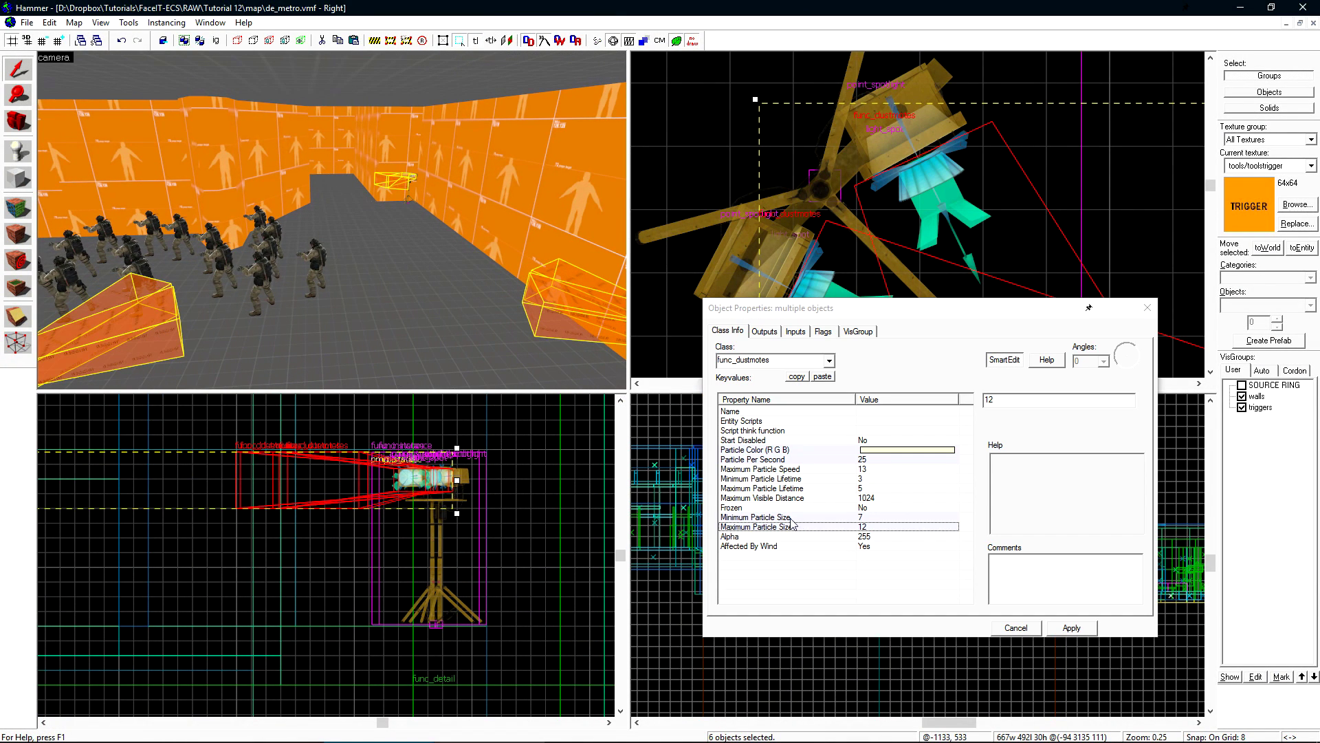
click(800, 469)
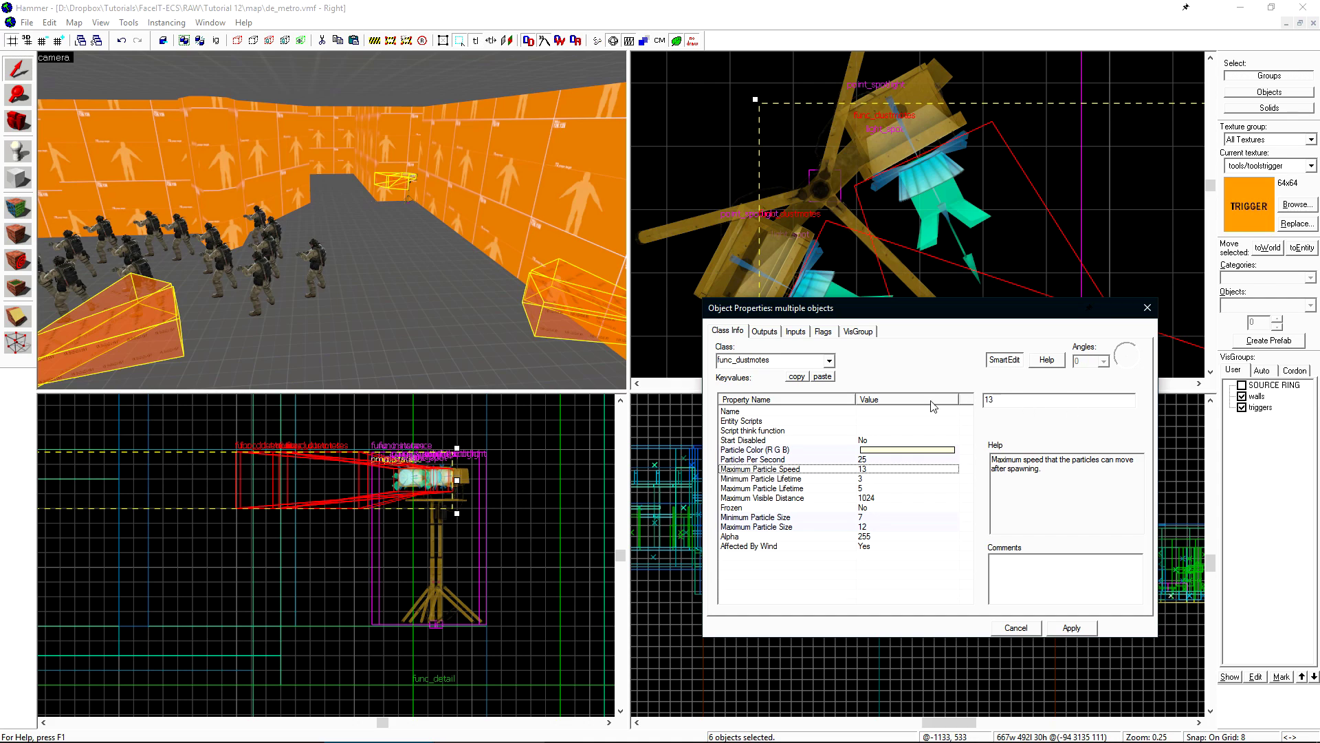
double_click(1035, 401)
text(5)
click(841, 460)
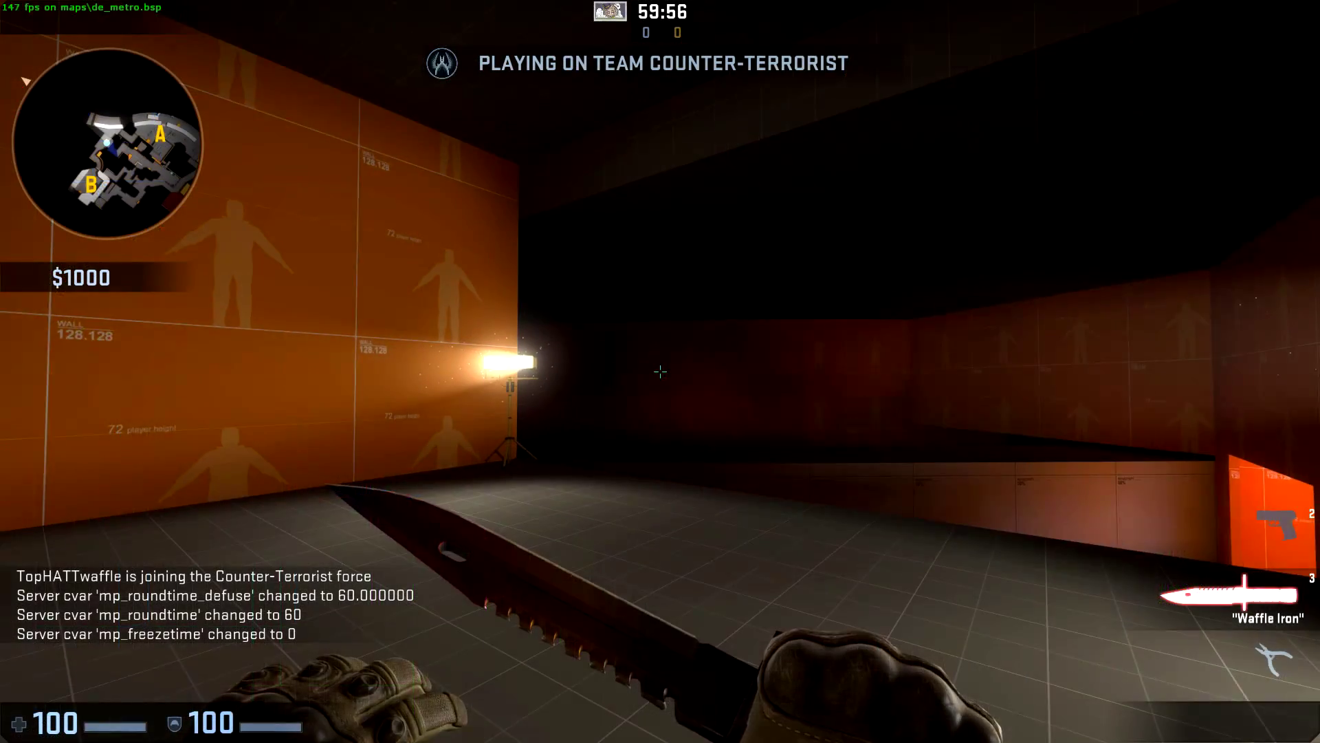
Step: Walk around the floodlights in the running map to examine the dust motes in their beams from several angles
key(w)
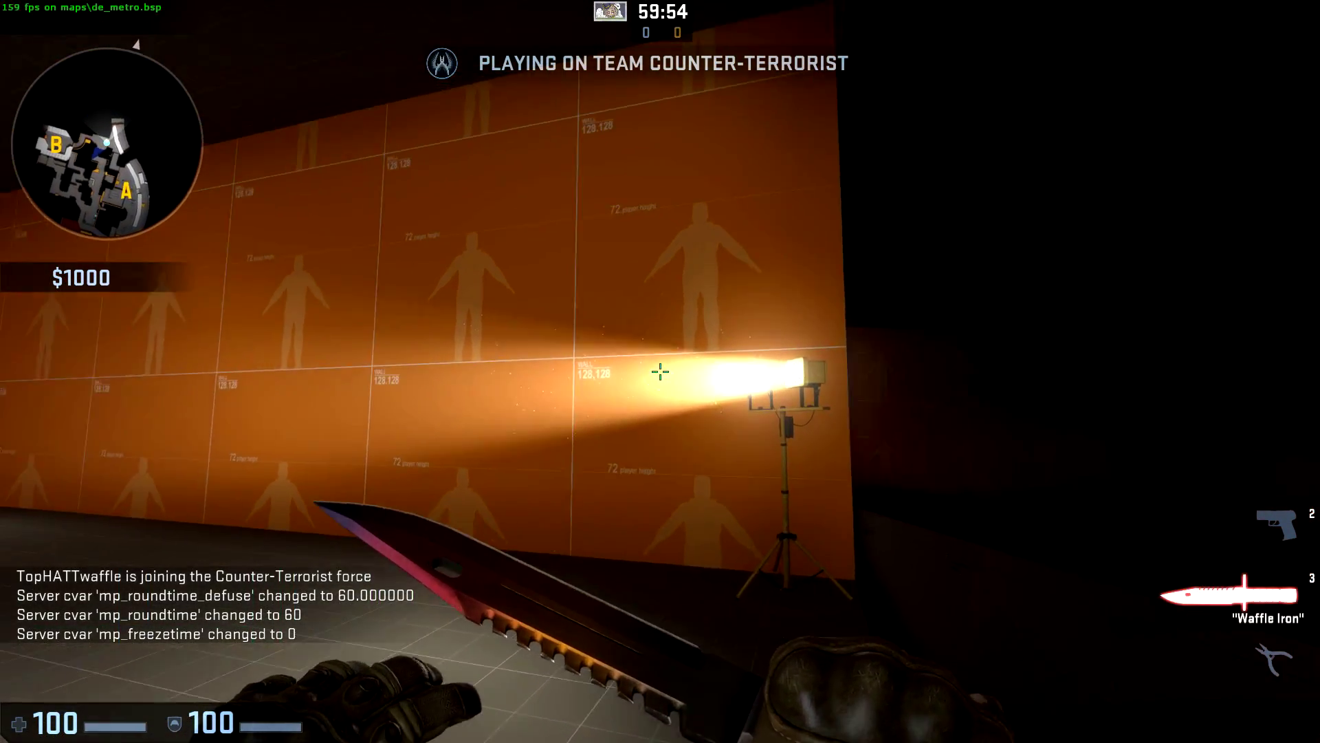
key(s)
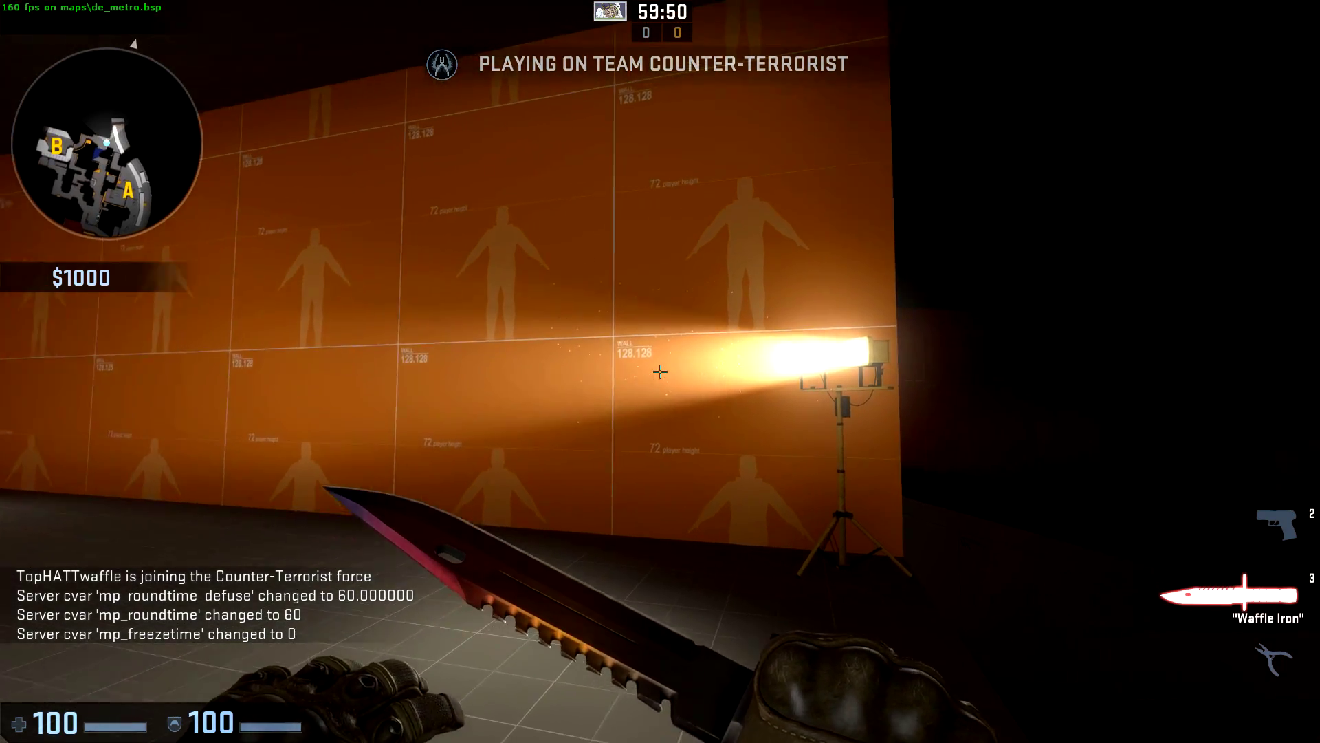
key(w)
key(s)
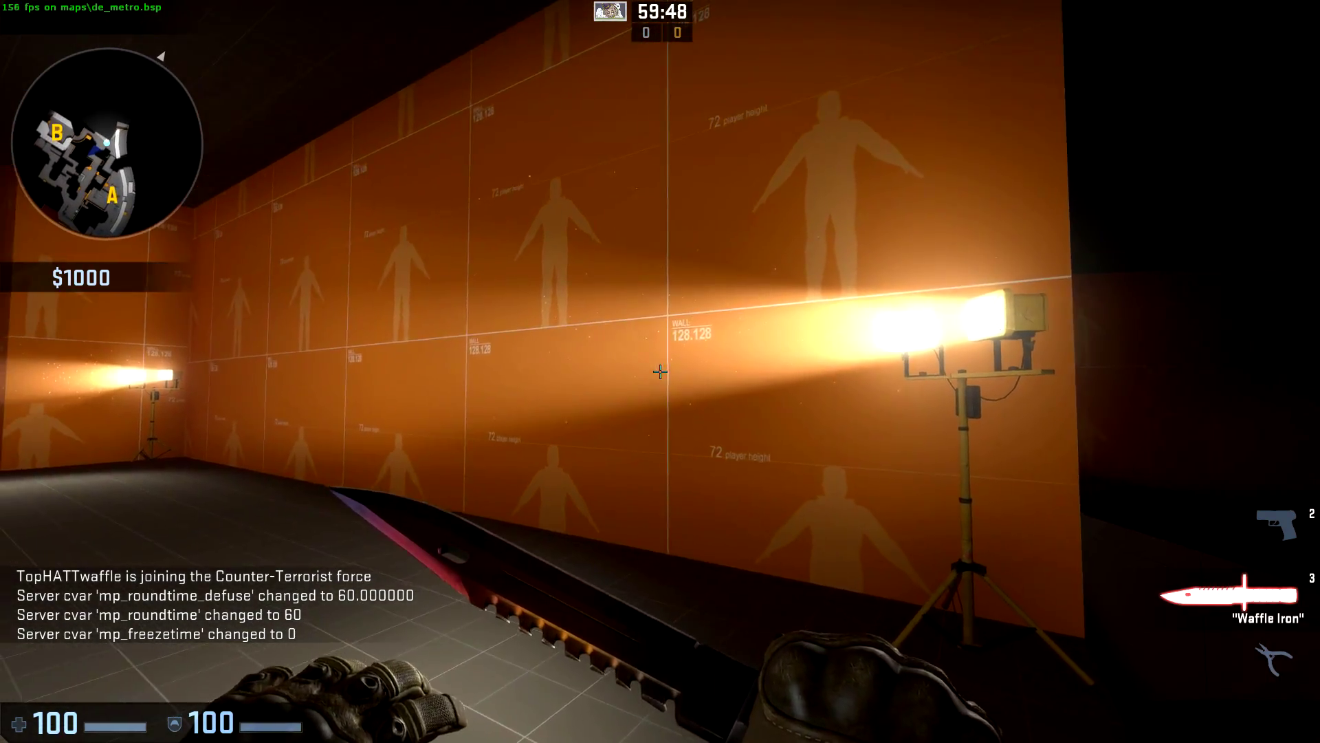
key(a)
key(s)
key(a)
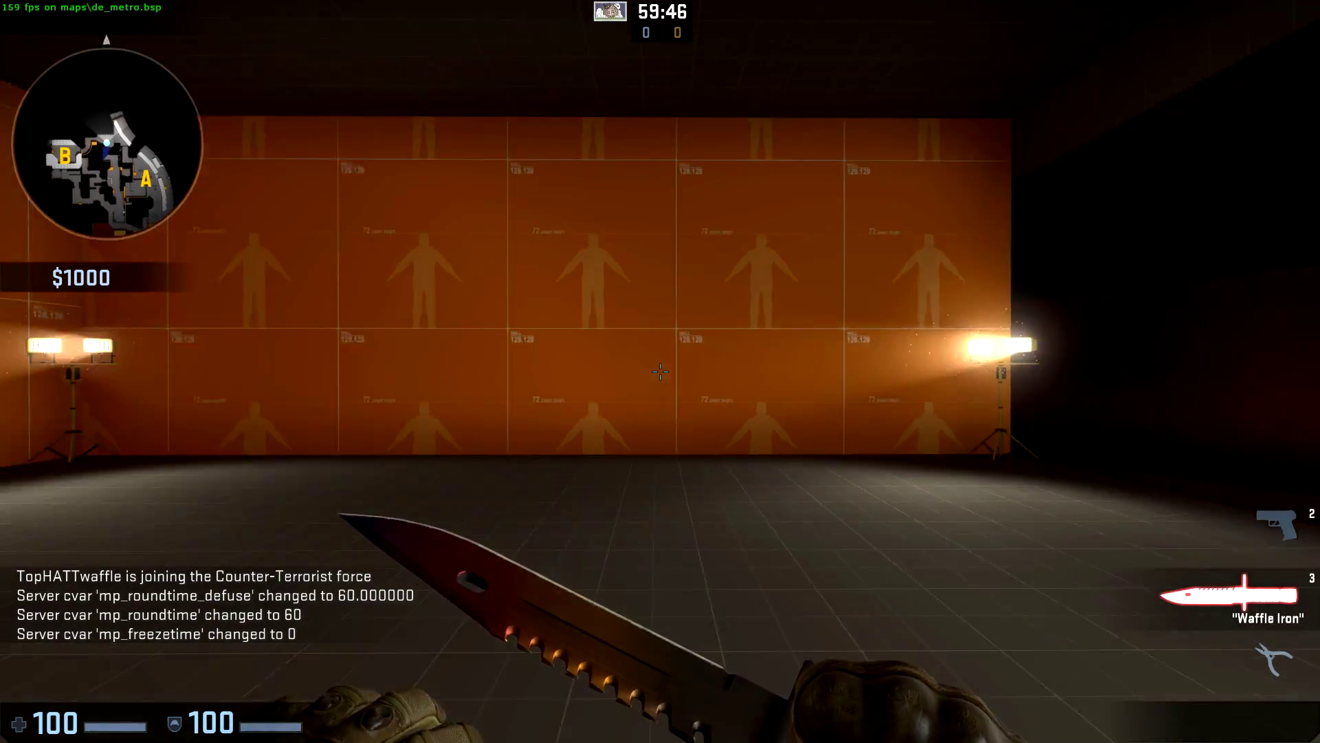
key(w)
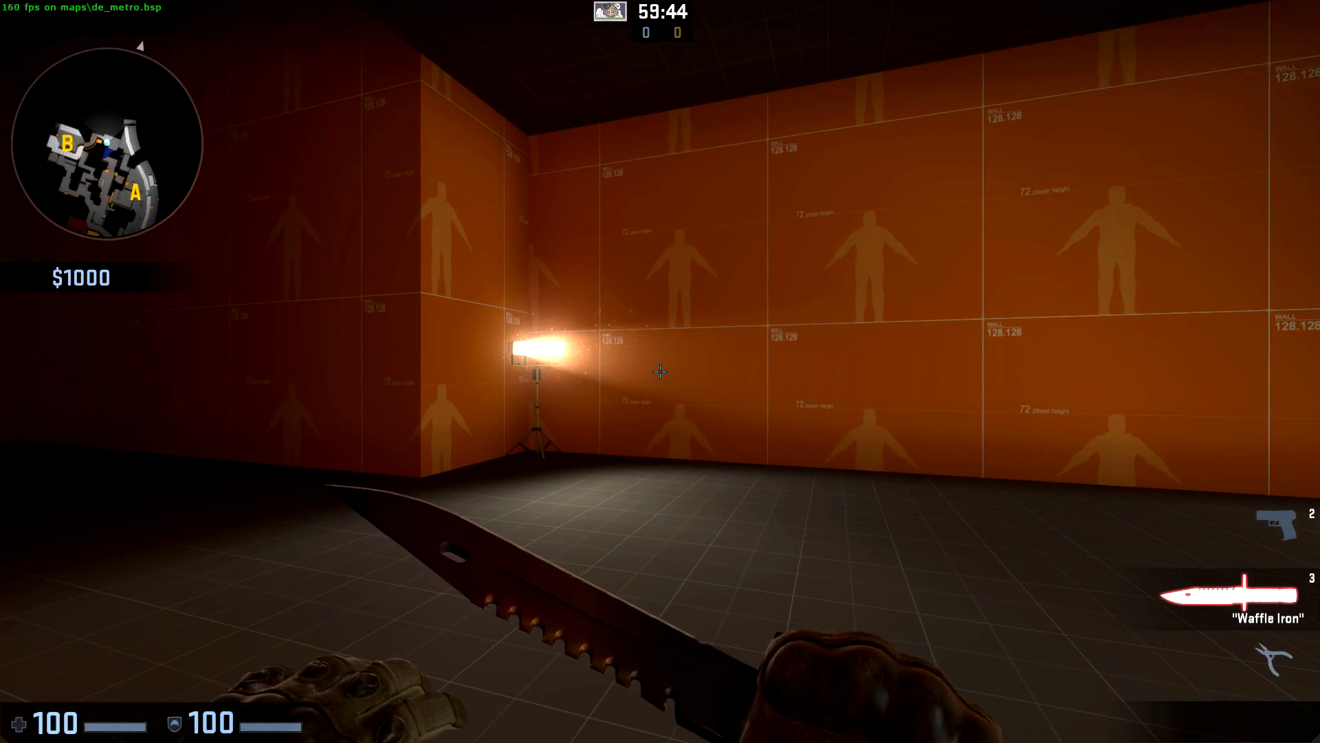
key(a)
key(s)
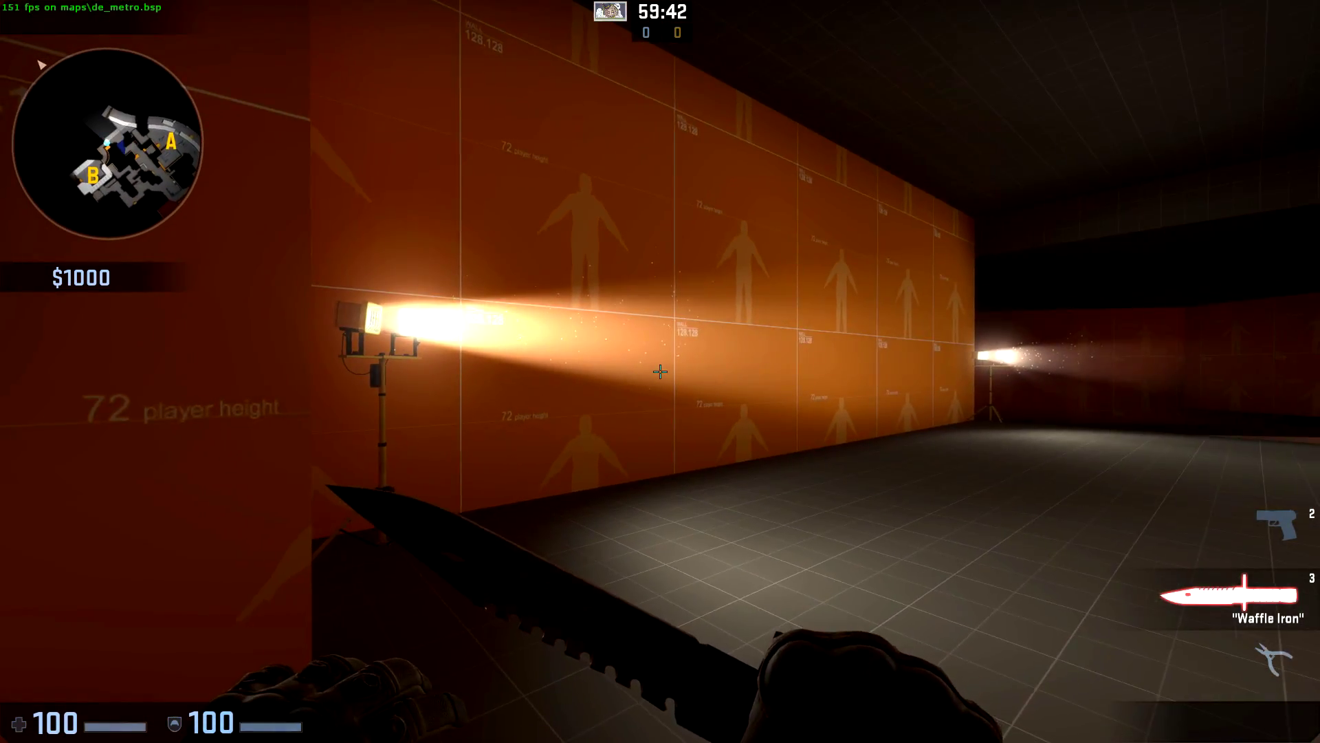
key(a)
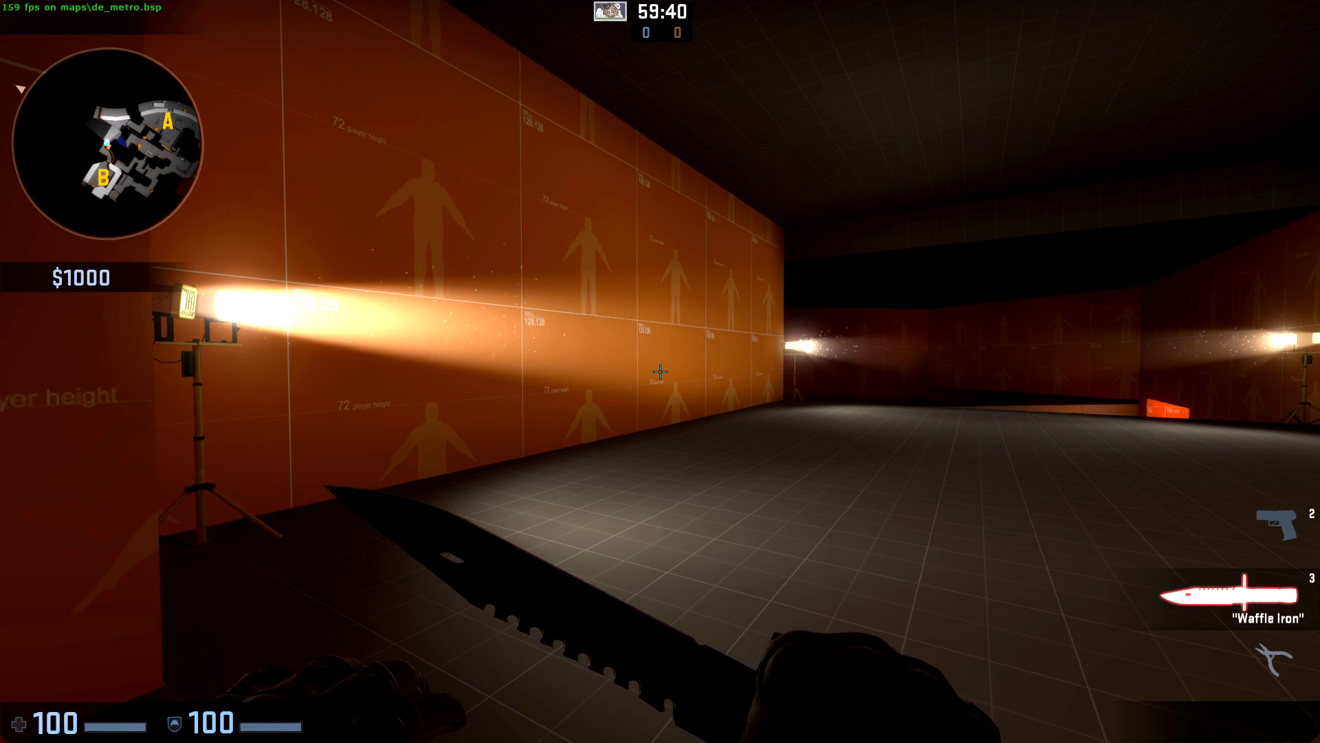
key(w)
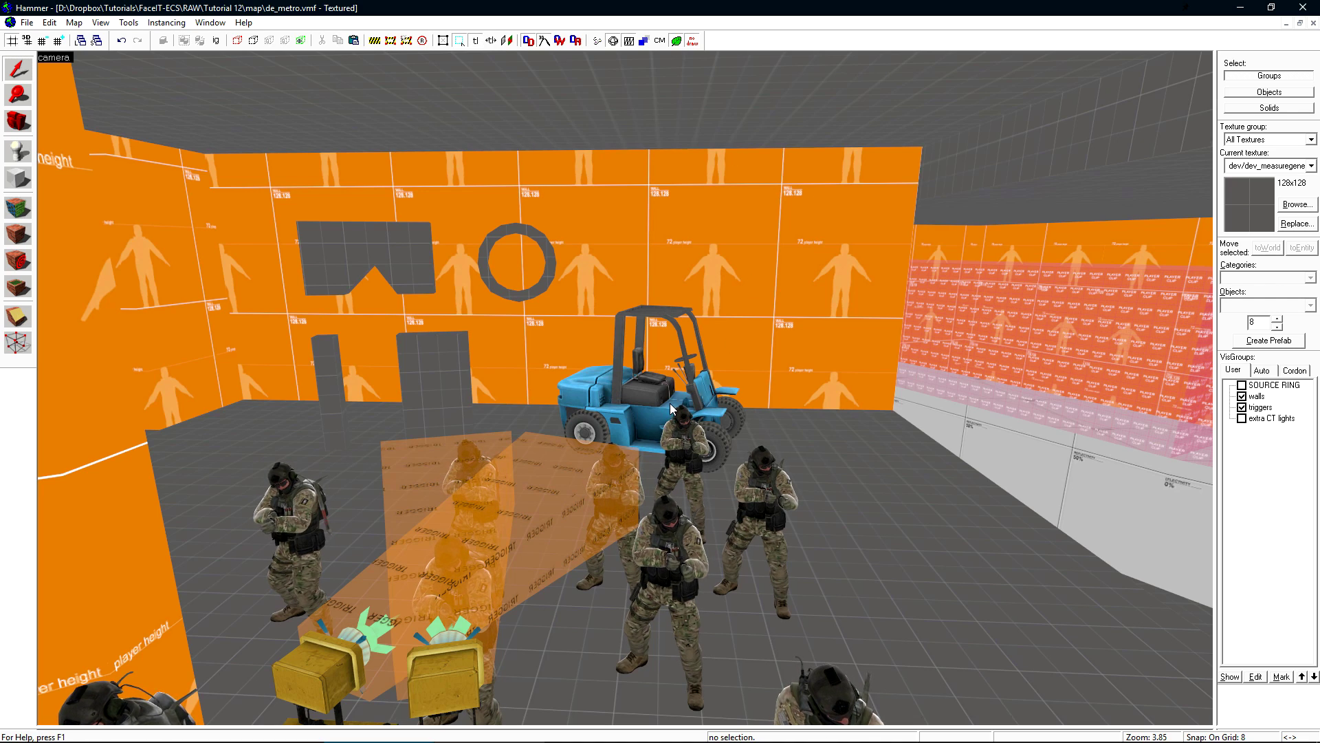
Step: Select the func_detail shapes in front of the far wall and display the camera view as 3D Lightmap Grid
click(440, 361)
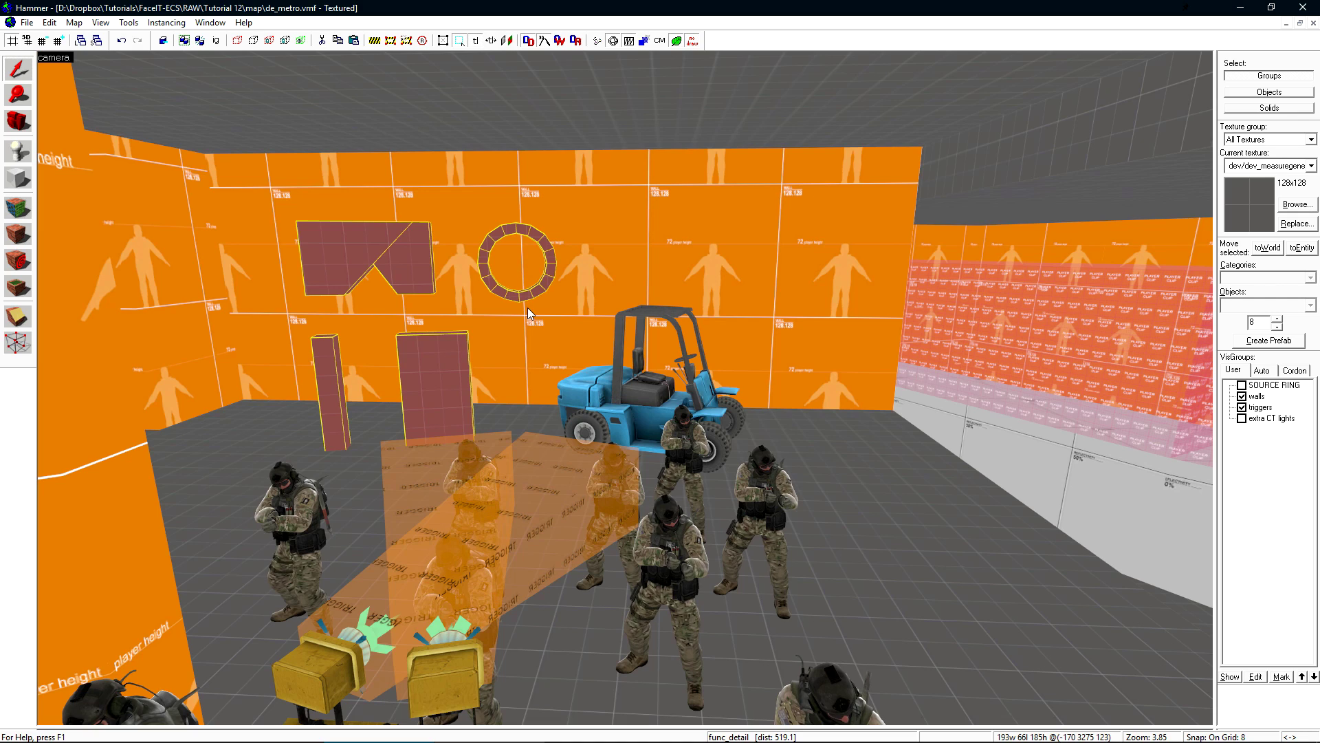
click(48, 58)
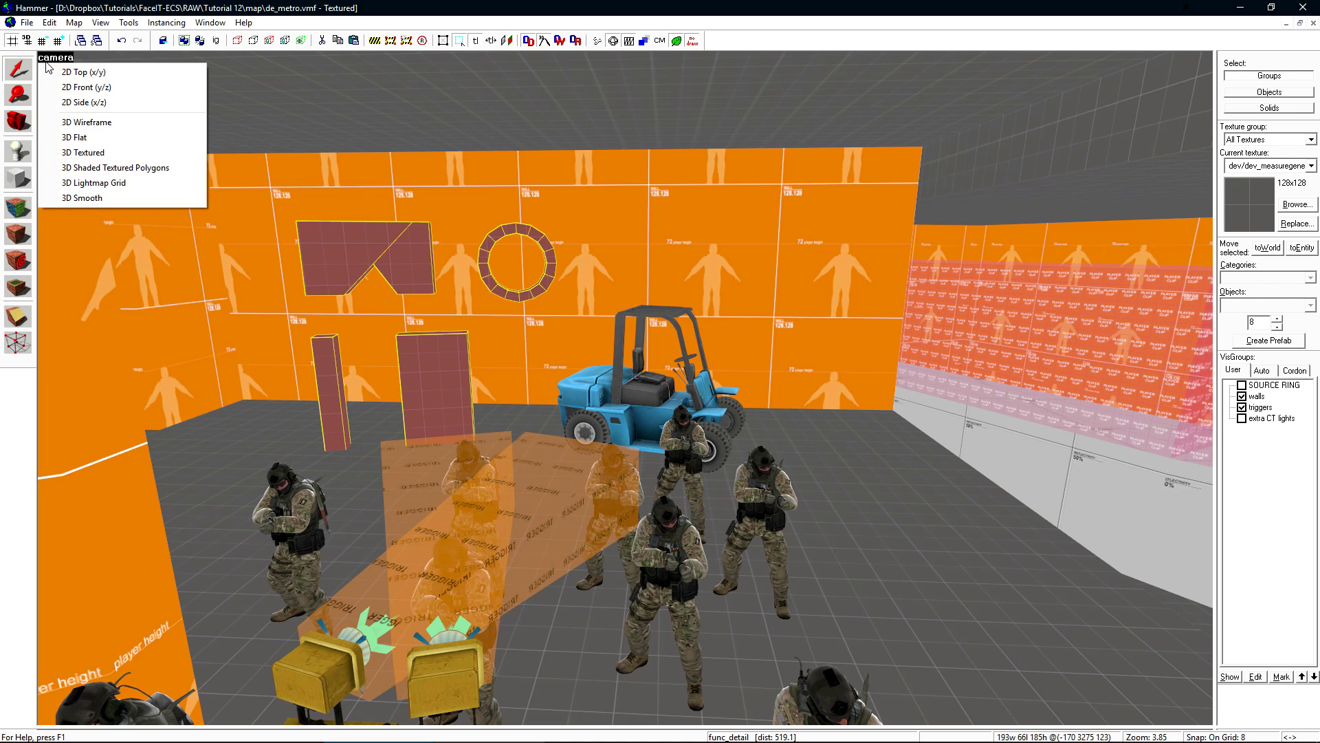
click(98, 184)
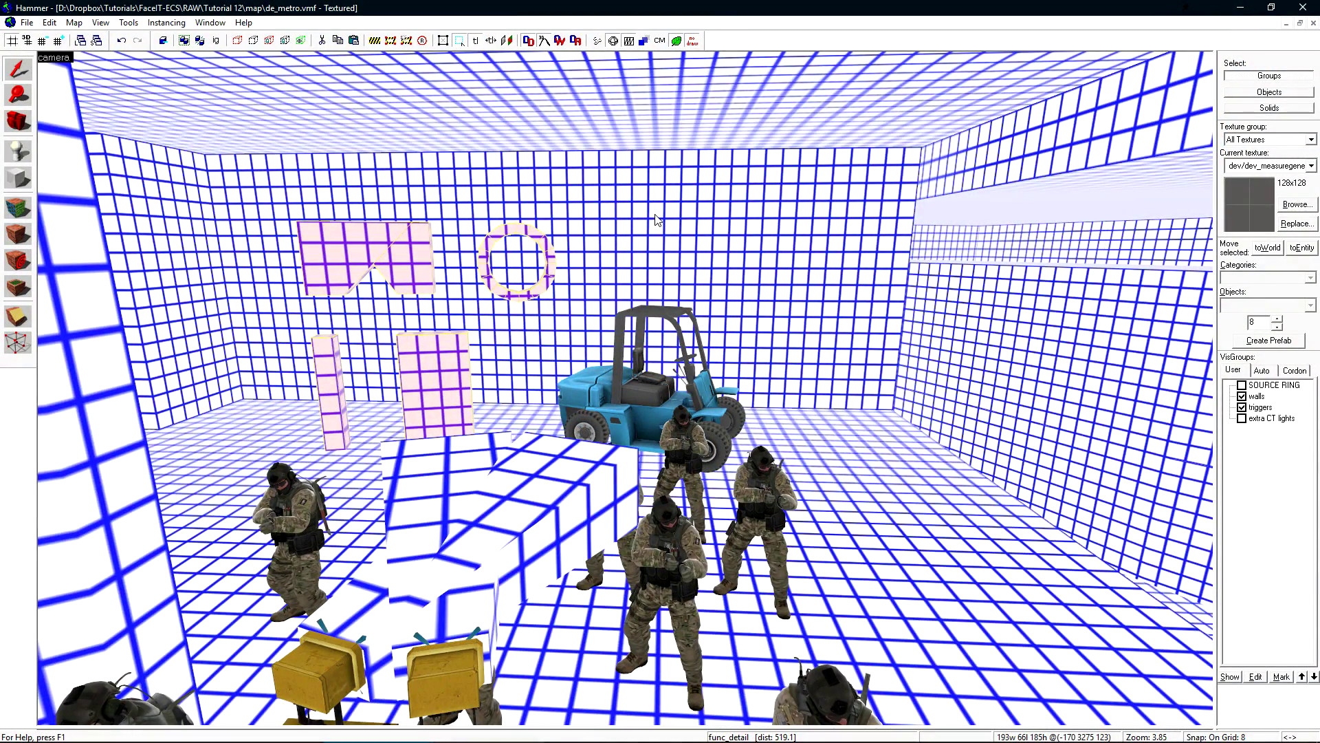
Step: Select the far wall and floor faces for face editing and set their lightmap scale to 128
key(shift+a)
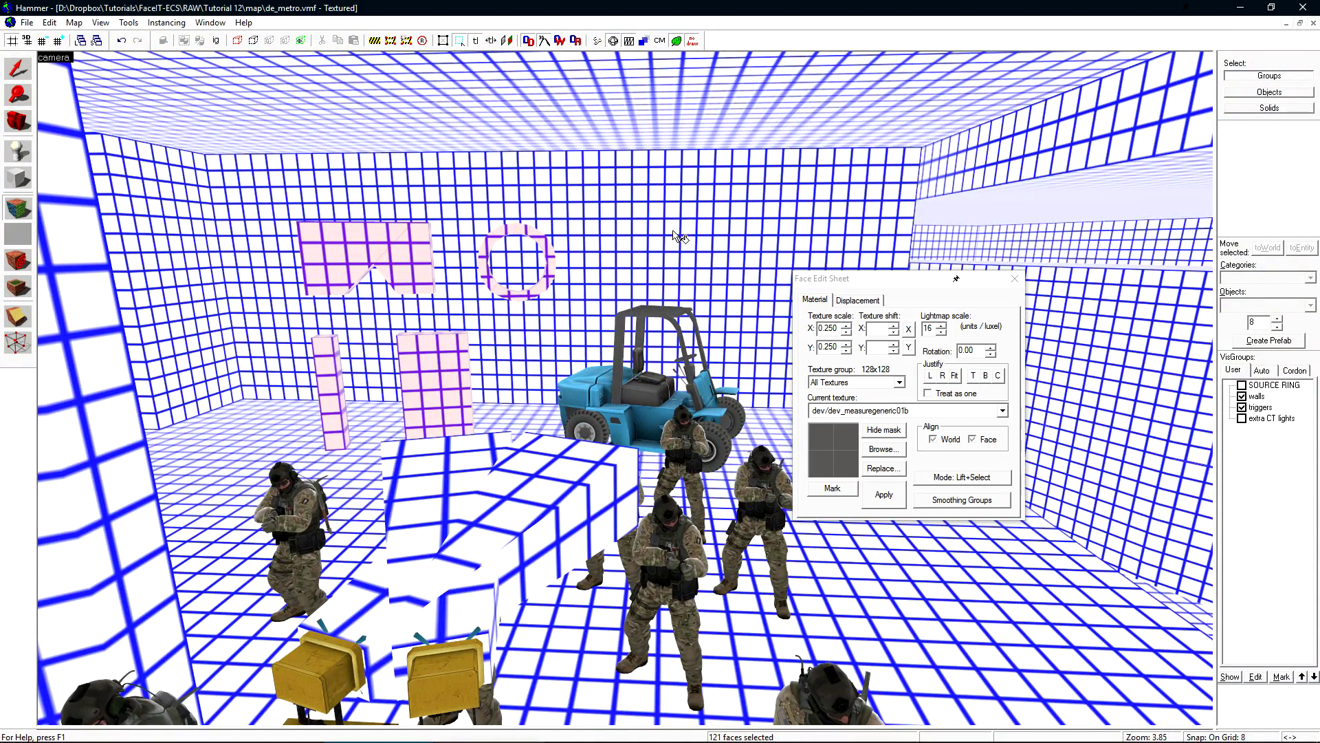
drag(857, 279, 860, 276)
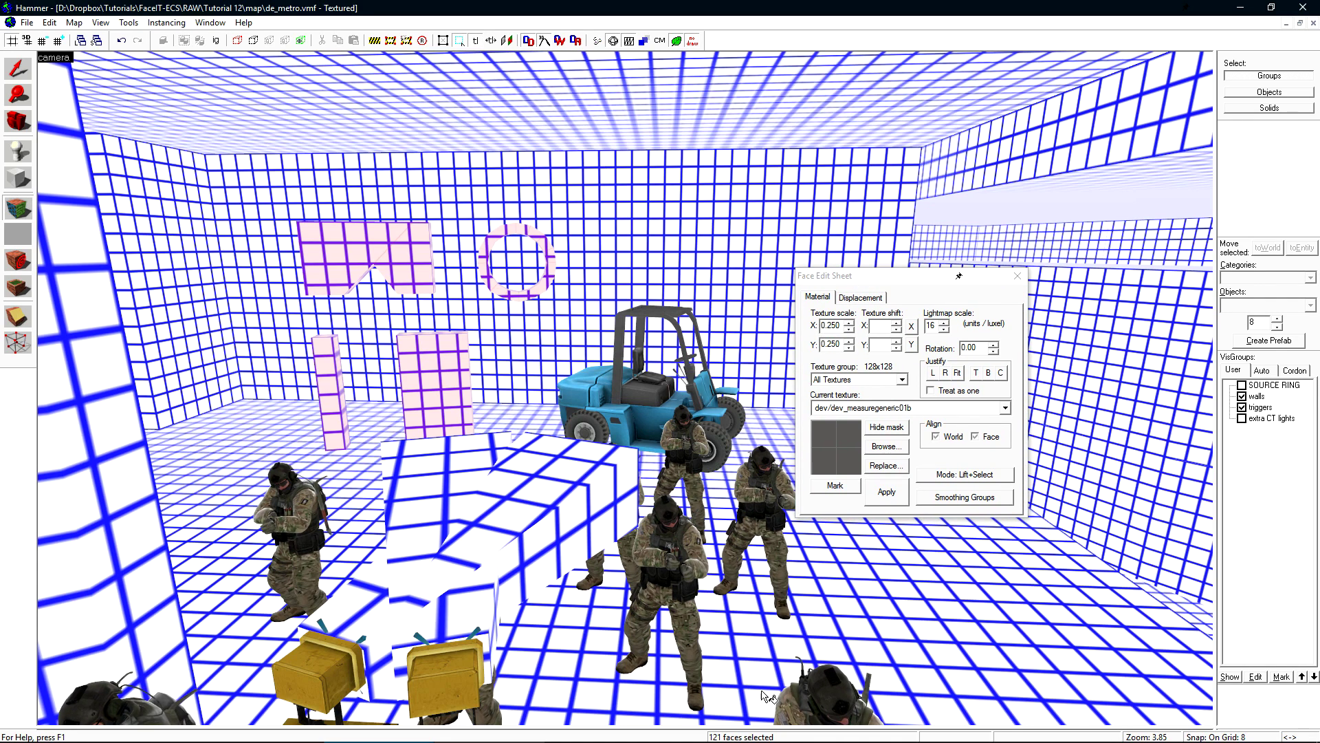
click(617, 230)
ctrl+click(279, 423)
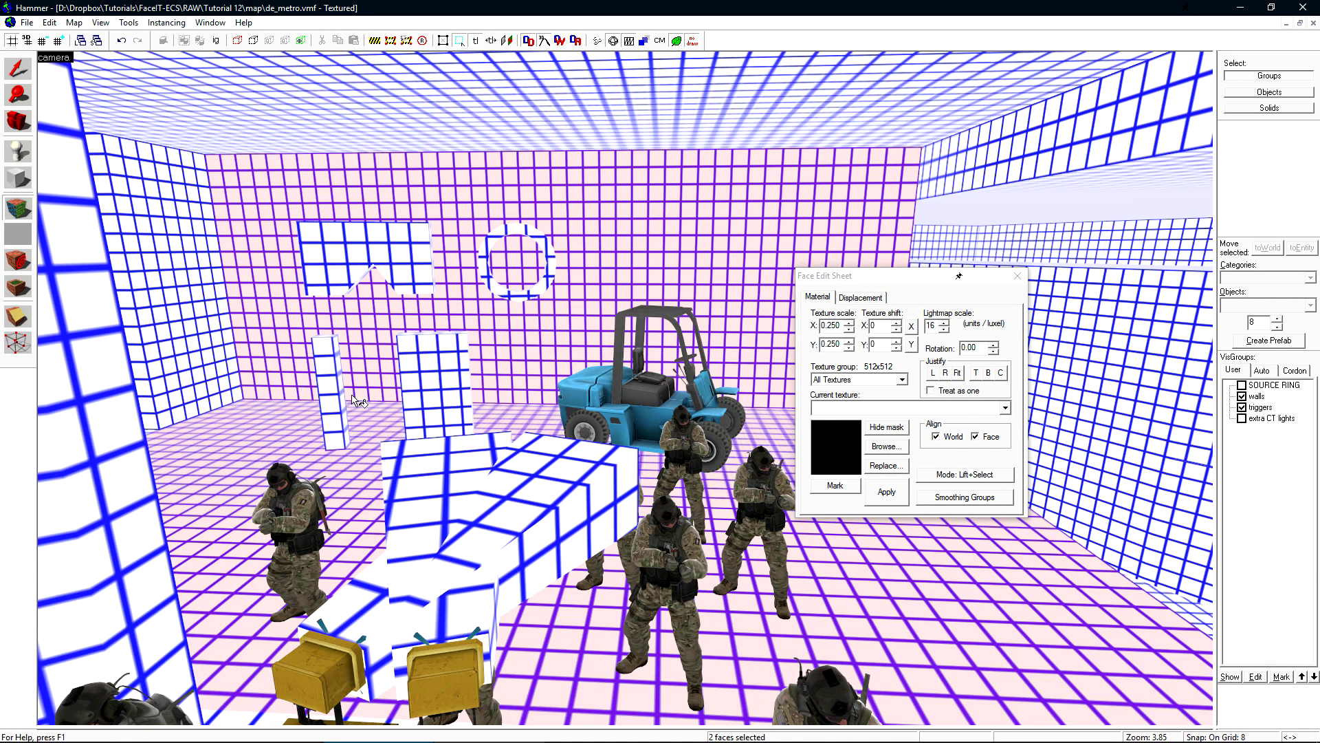
double_click(931, 325)
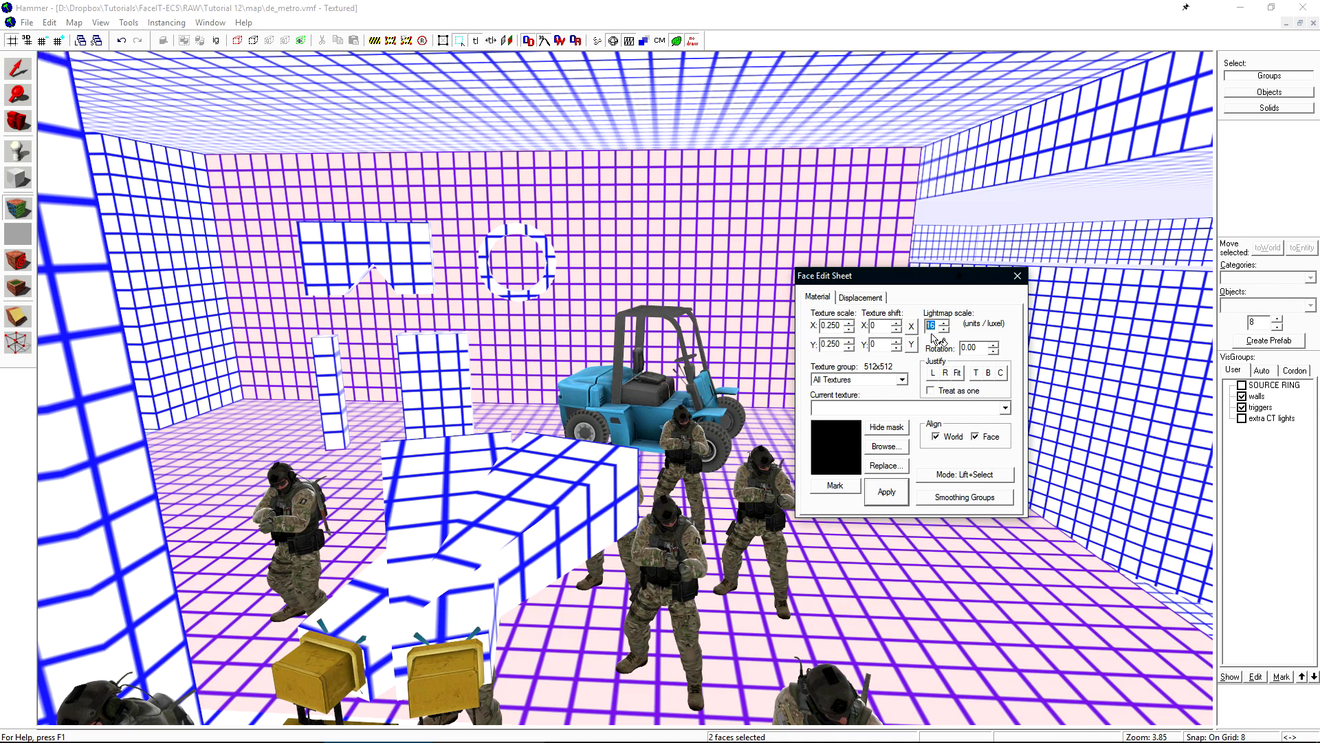
key(Return)
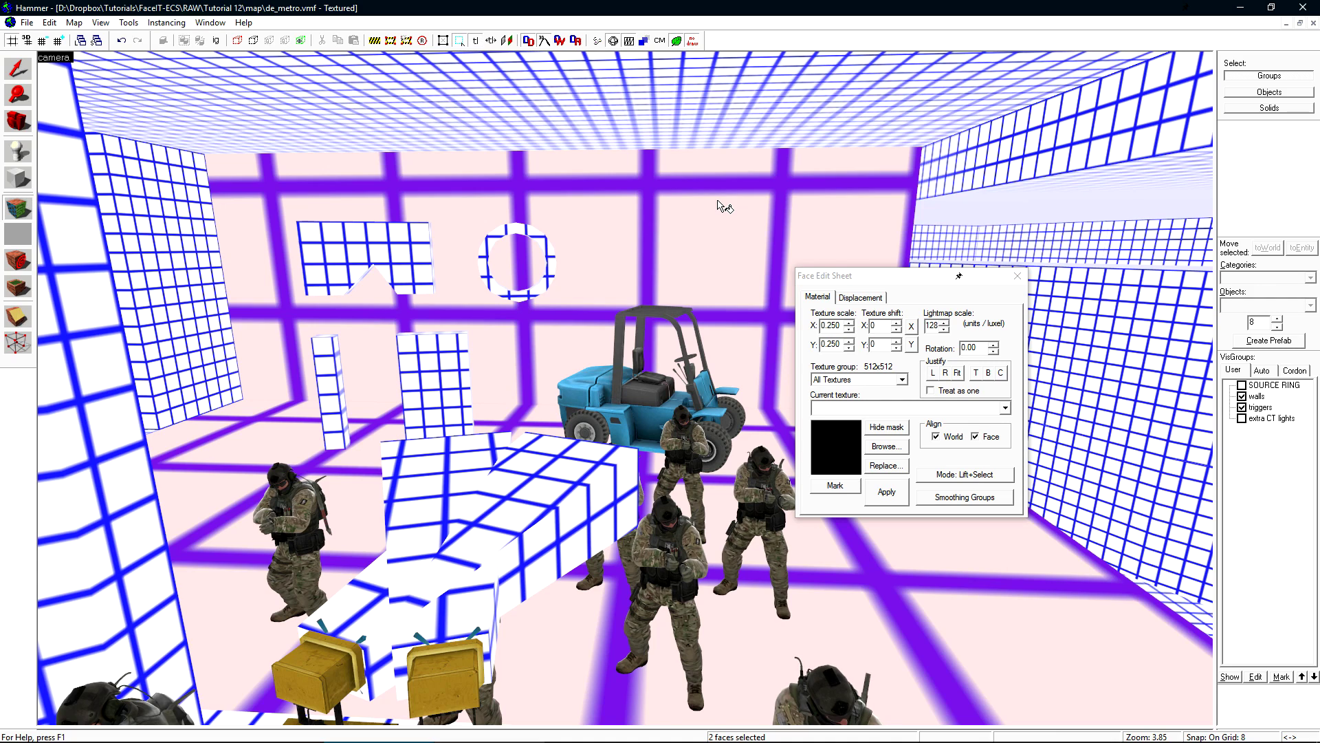
Step: Set the lightmap scale of the selected wall and floor faces to 8 and apply it
double_click(933, 327)
text(8)
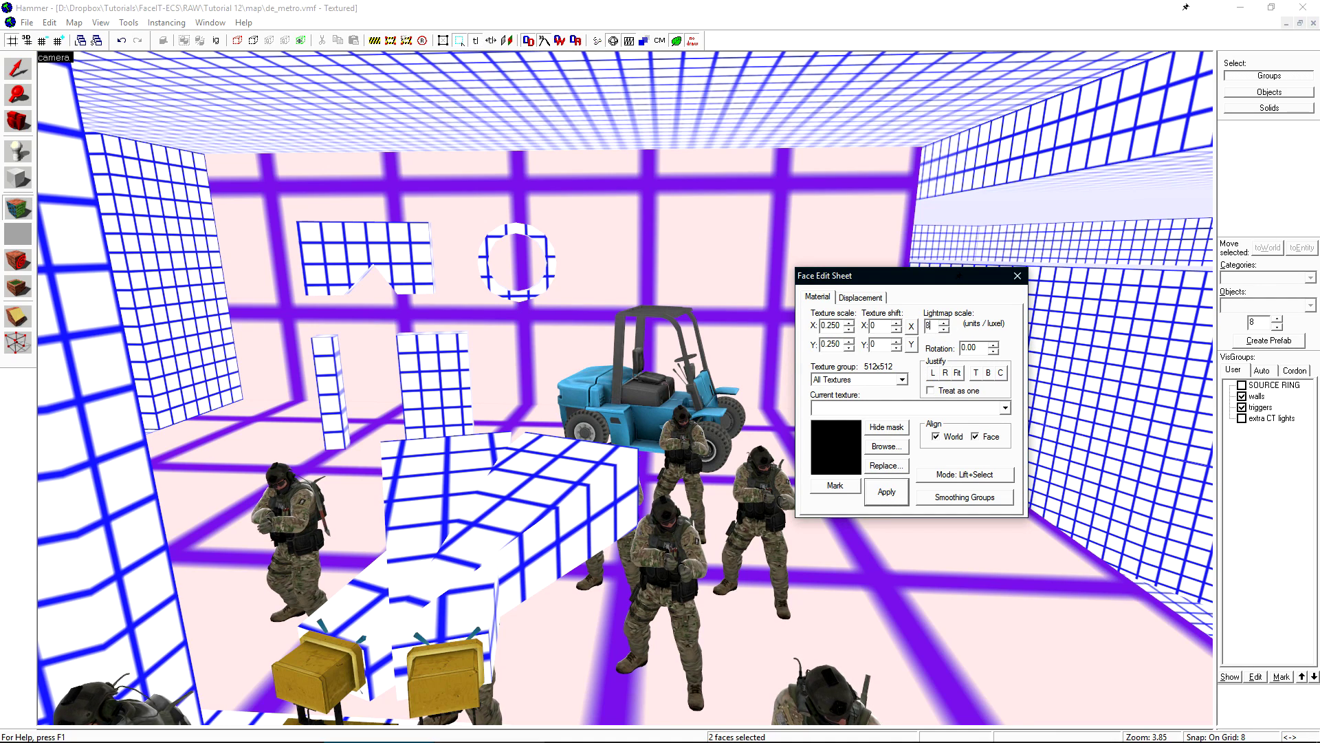
click(887, 492)
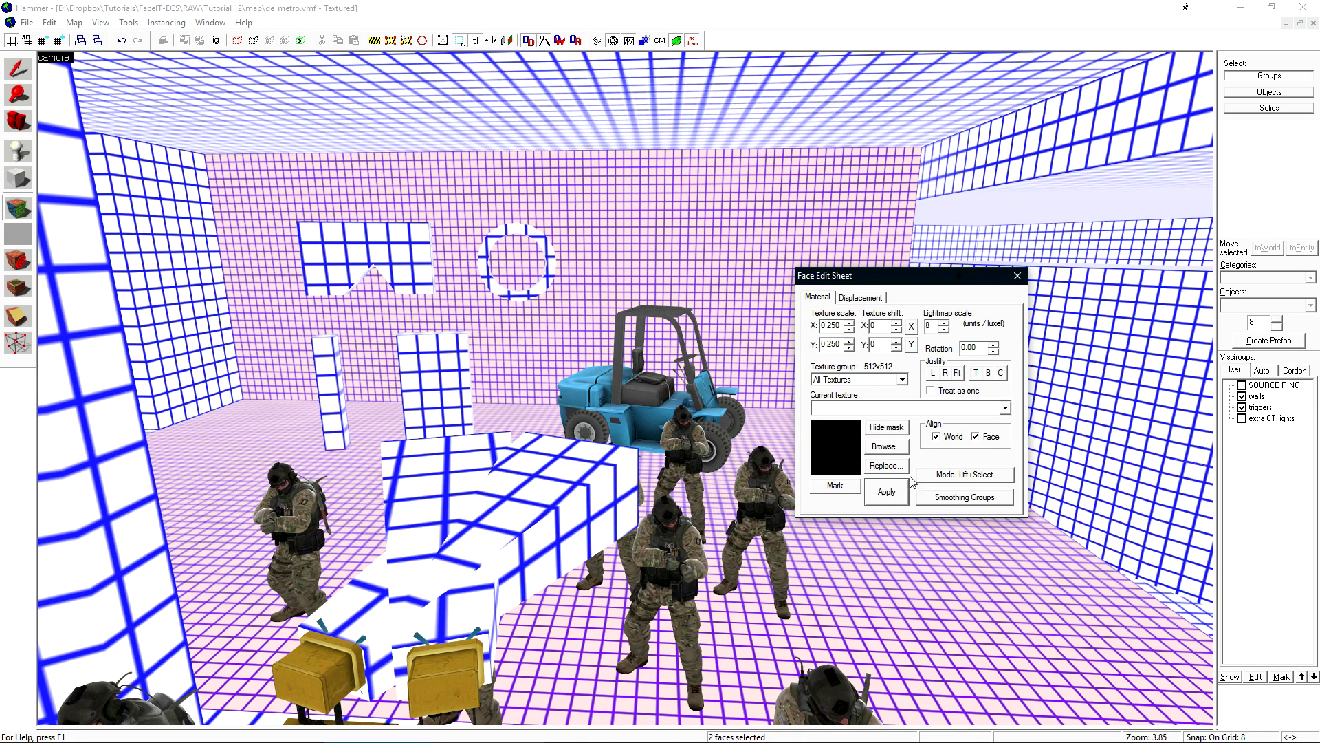
Step: Open the lightmap scale of the selected wall and floor faces for editing
double_click(928, 326)
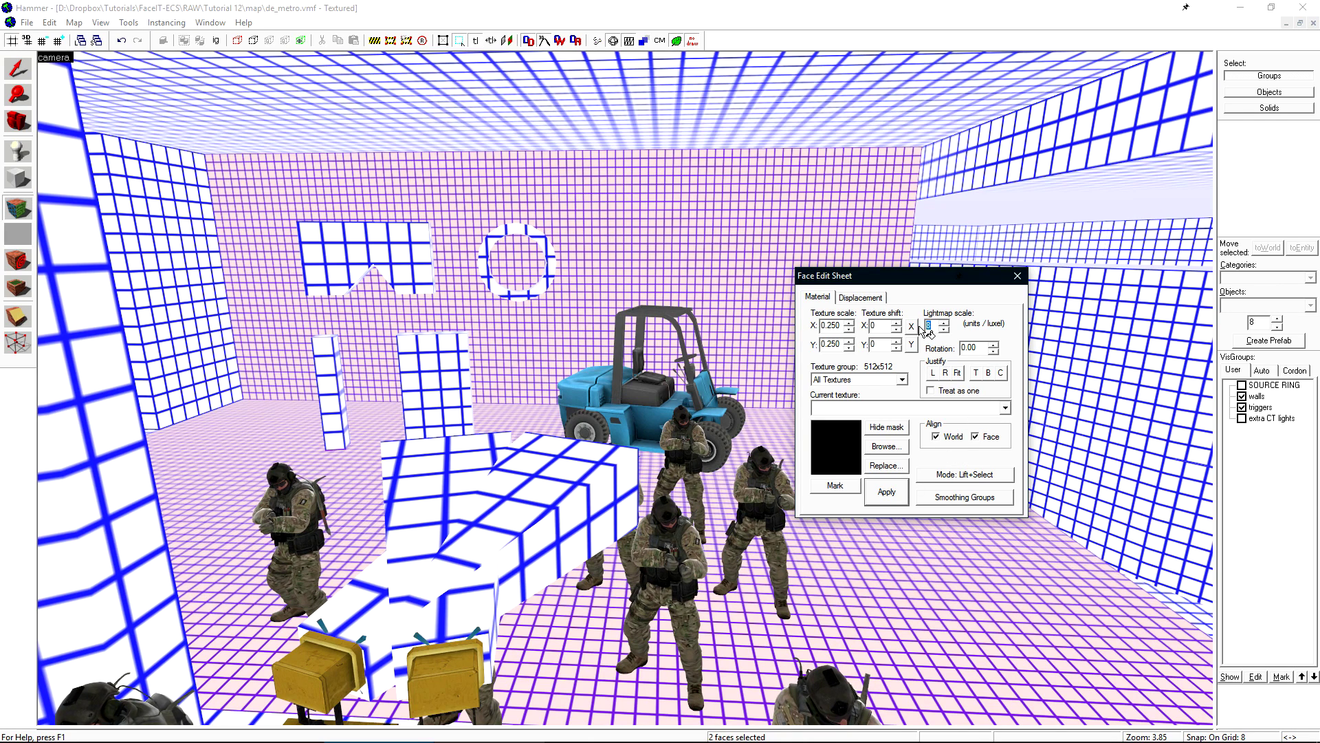